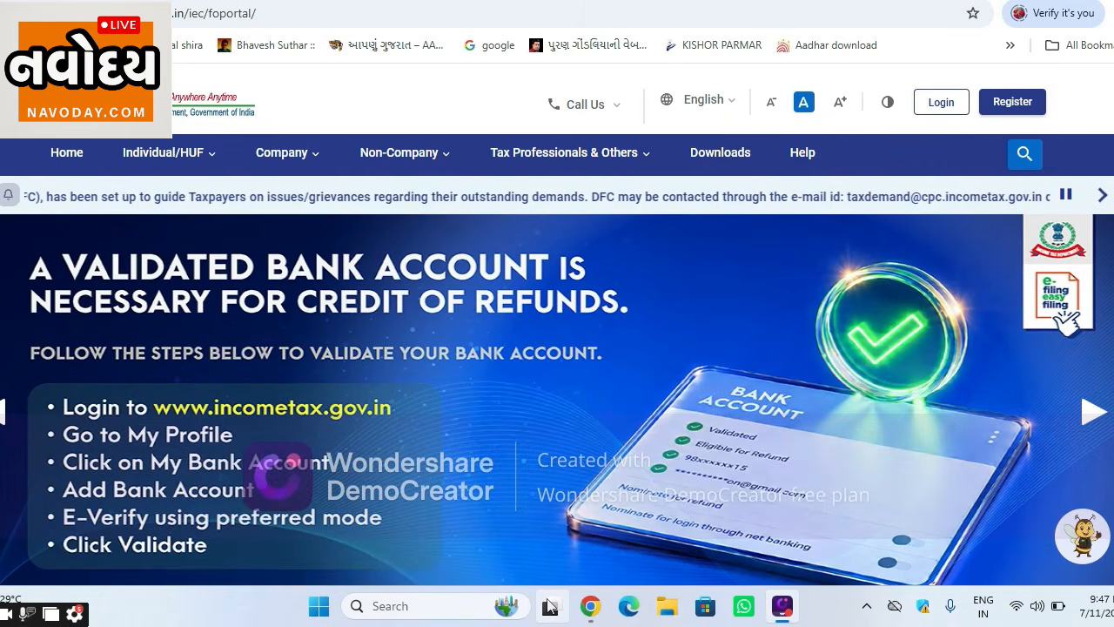
Step: Search Google for "income tax" in a new browser tab and open the Income Tax Department home page
{"action": "mouse_move", "coordinate": [549, 606]}
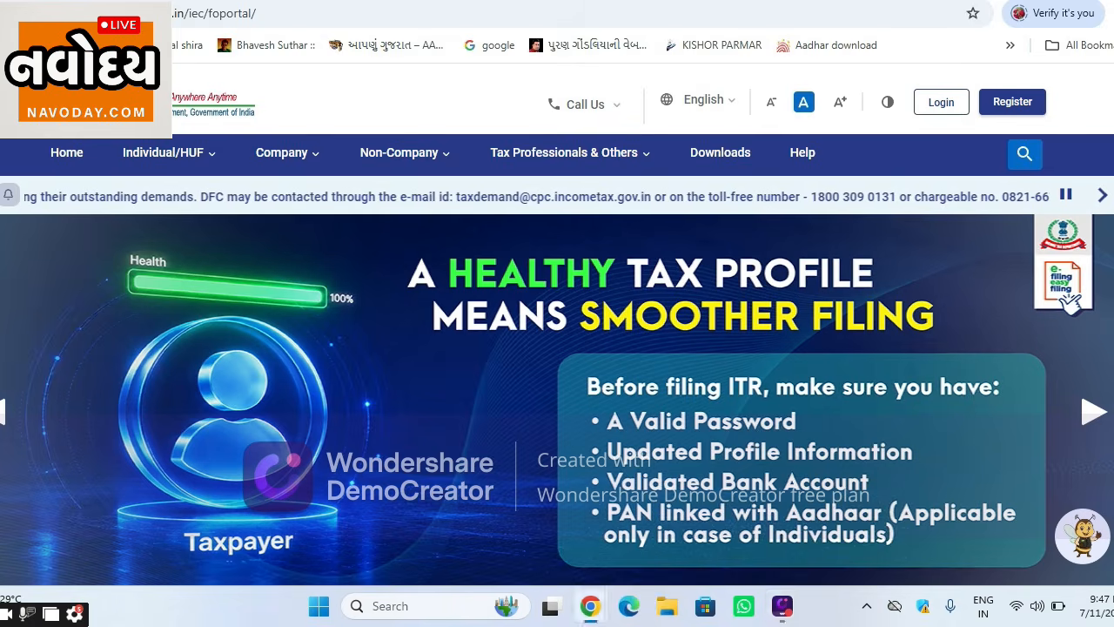
{"action": "key", "text": "ctrl+t"}
{"action": "left_click", "coordinate": [334, 311]}
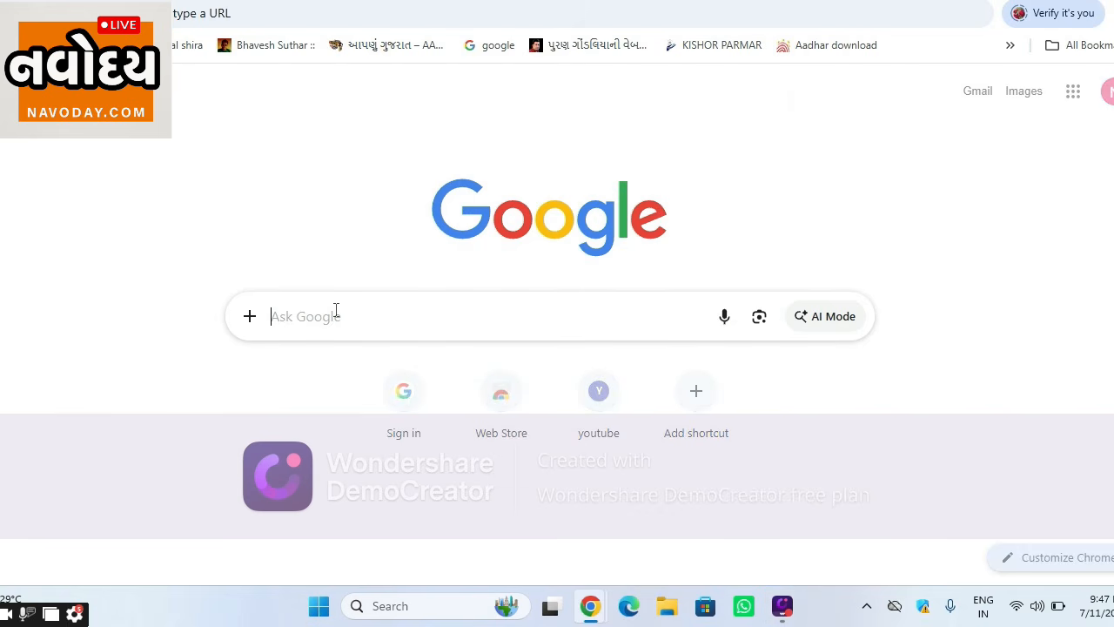
{"action": "left_click", "coordinate": [288, 360]}
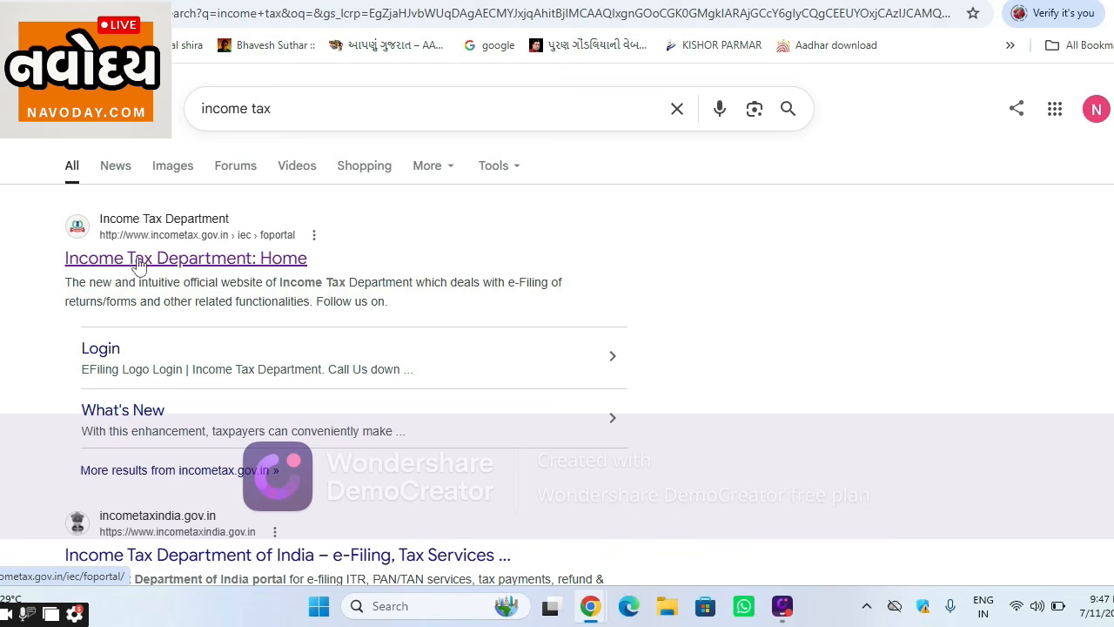
{"action": "left_click", "coordinate": [138, 261]}
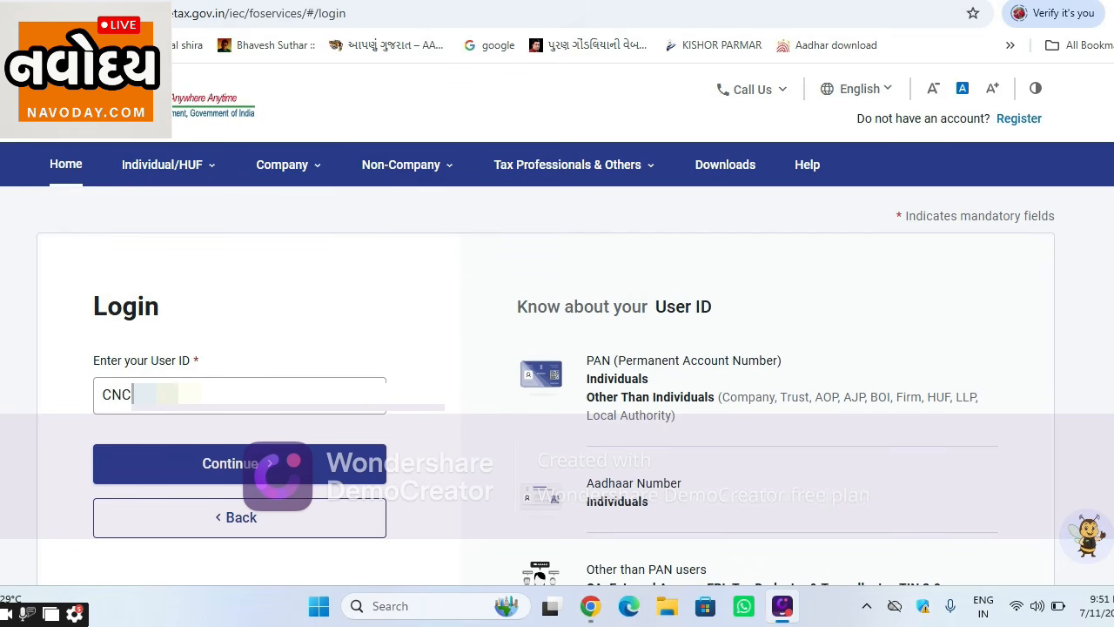
Step: Submit the PAN user ID on the e-Filing login page and confirm the secure access message
{"action": "left_click", "coordinate": [211, 411]}
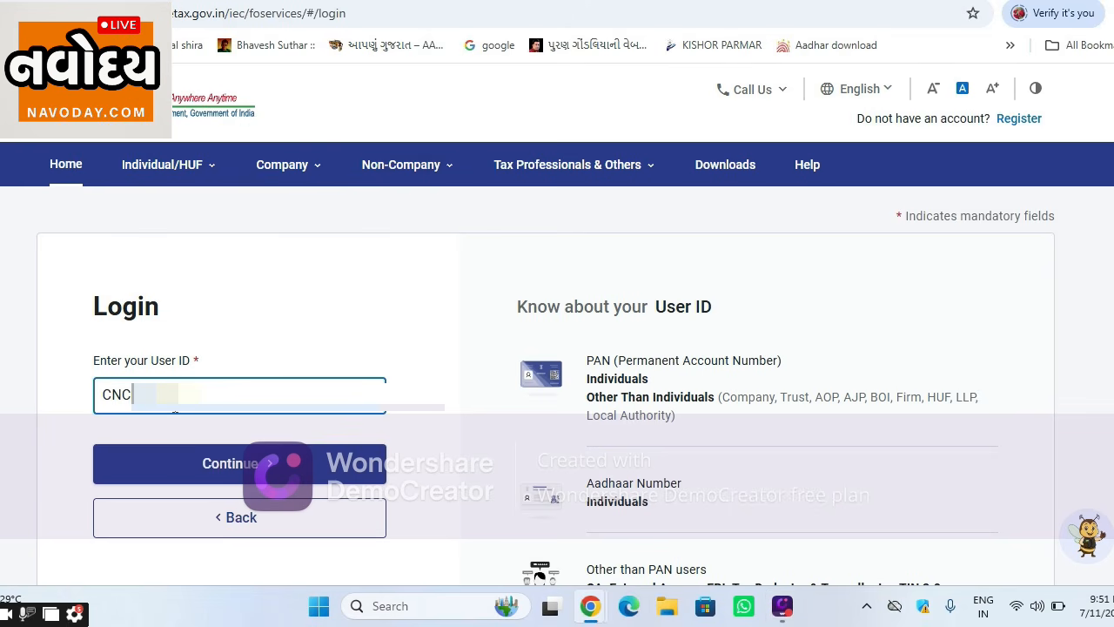
{"action": "left_click", "coordinate": [224, 470]}
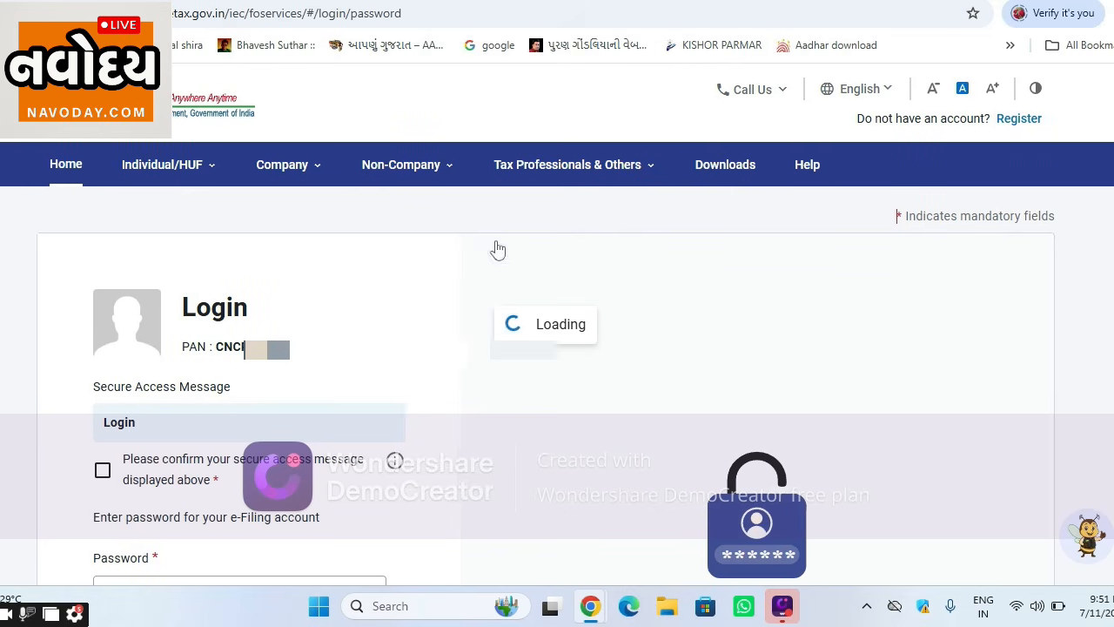
{"action": "scroll", "coordinate": [286, 356], "scroll_direction": "down", "scroll_amount": 2}
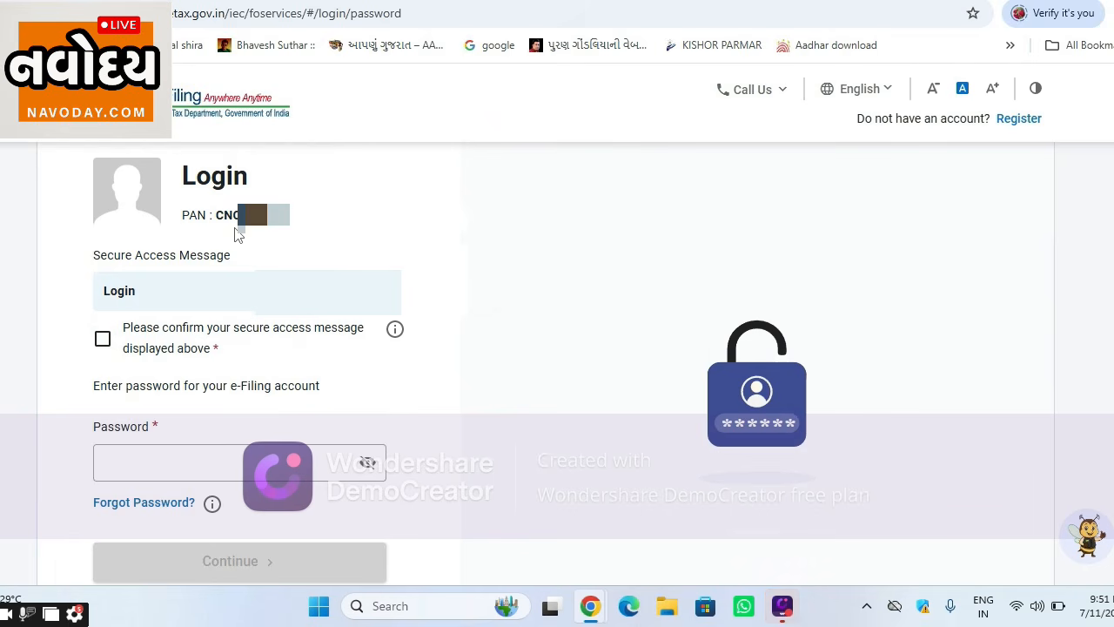
{"action": "left_click", "coordinate": [118, 352]}
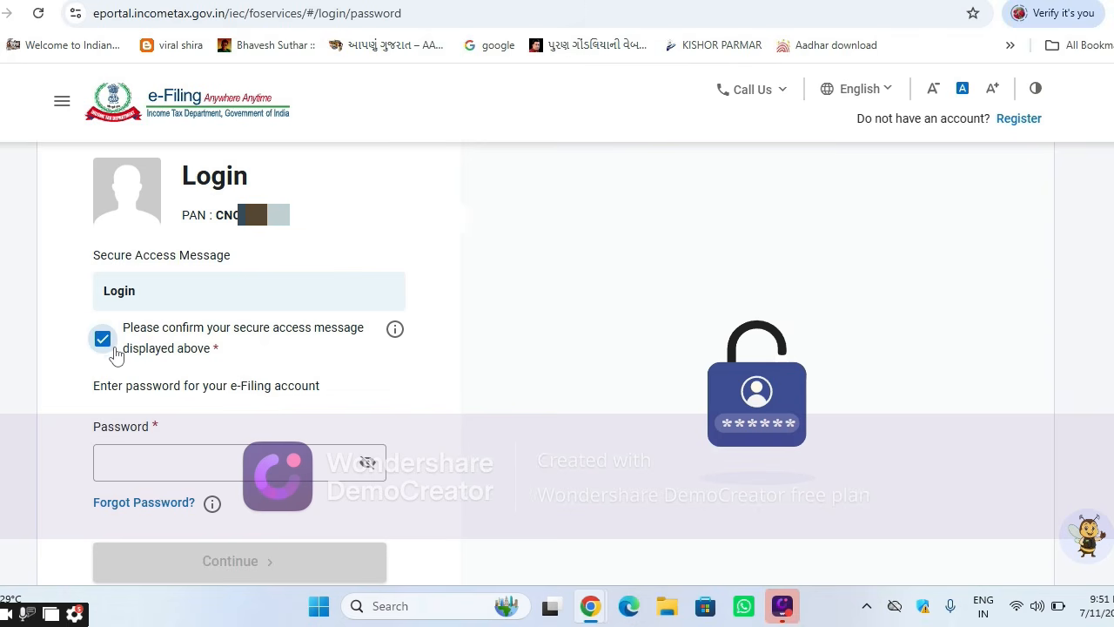
Step: Enter the account password and log in, choosing to continue the session in this window
{"action": "left_click", "coordinate": [132, 468]}
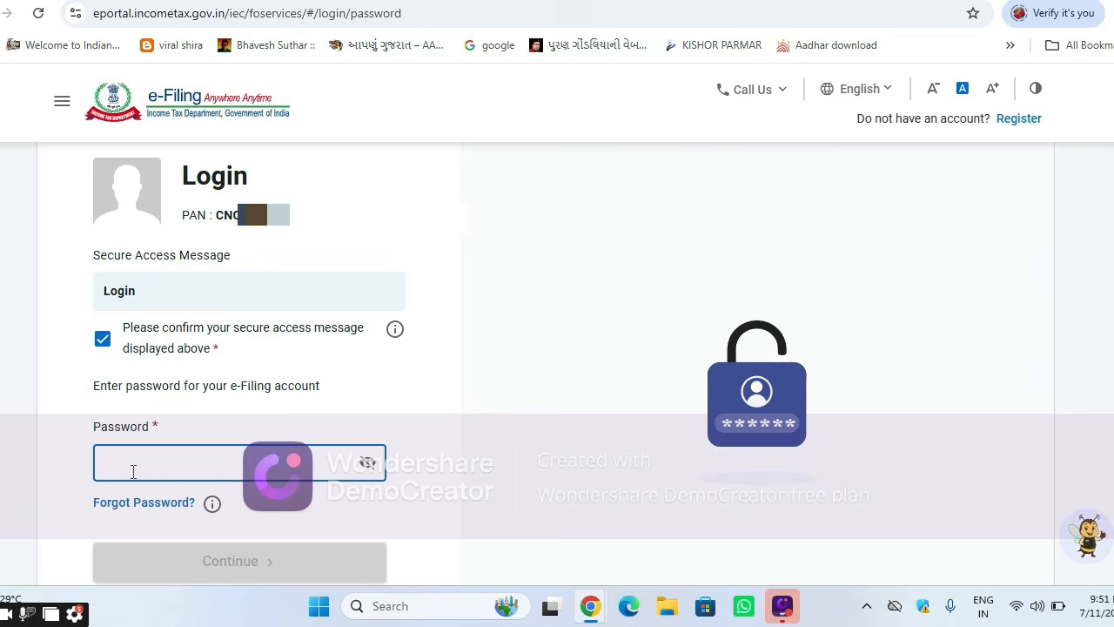
{"action": "type", "text": "•"}
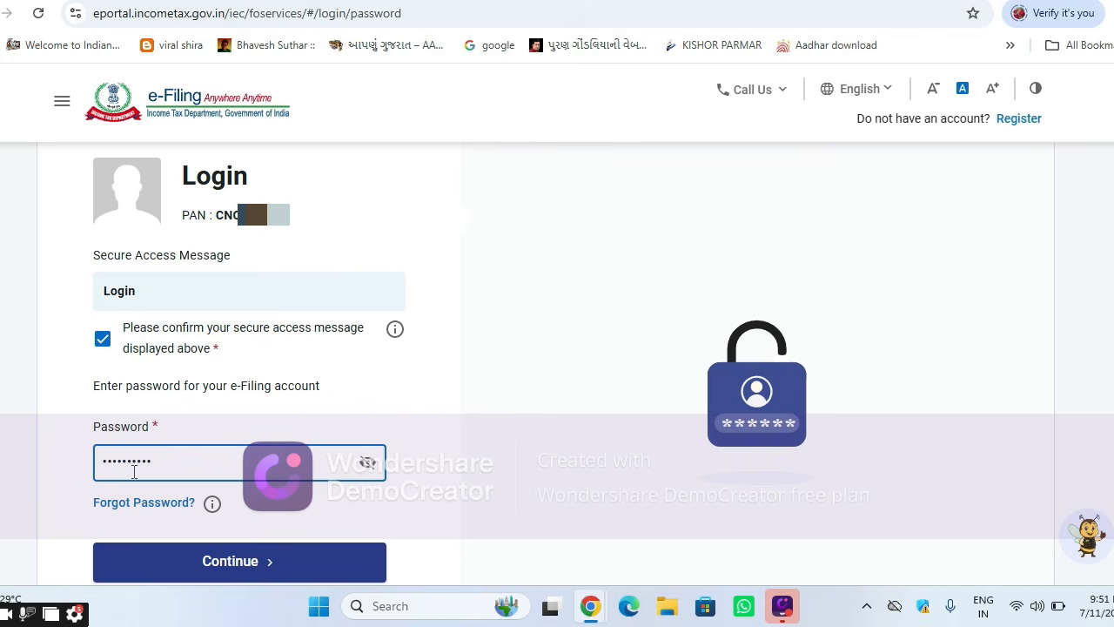
{"action": "left_click", "coordinate": [368, 464]}
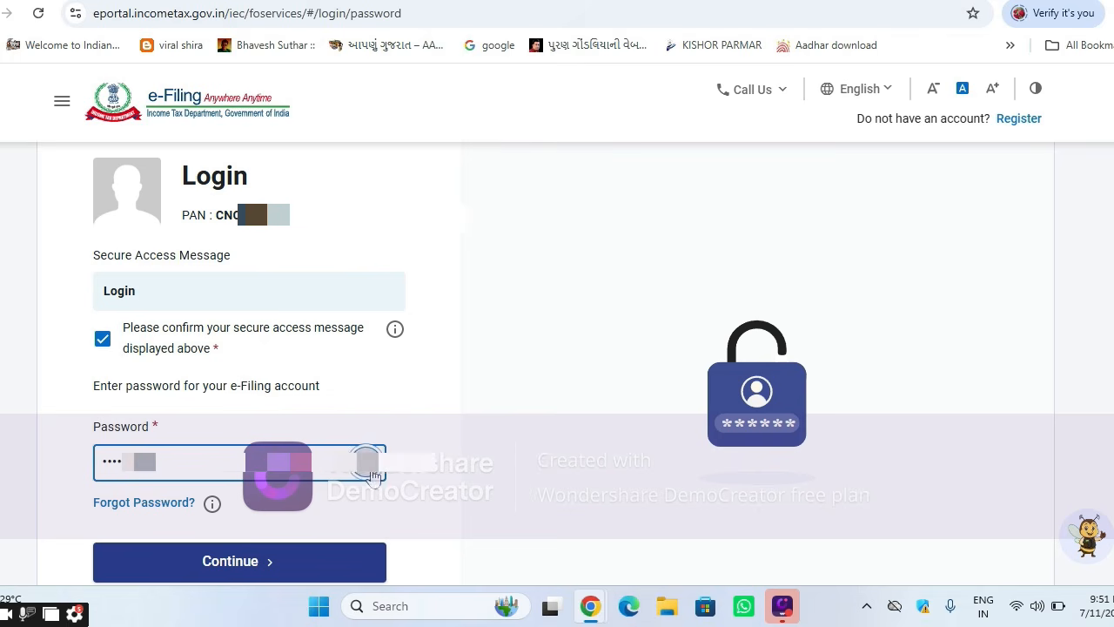
{"action": "left_click", "coordinate": [371, 470]}
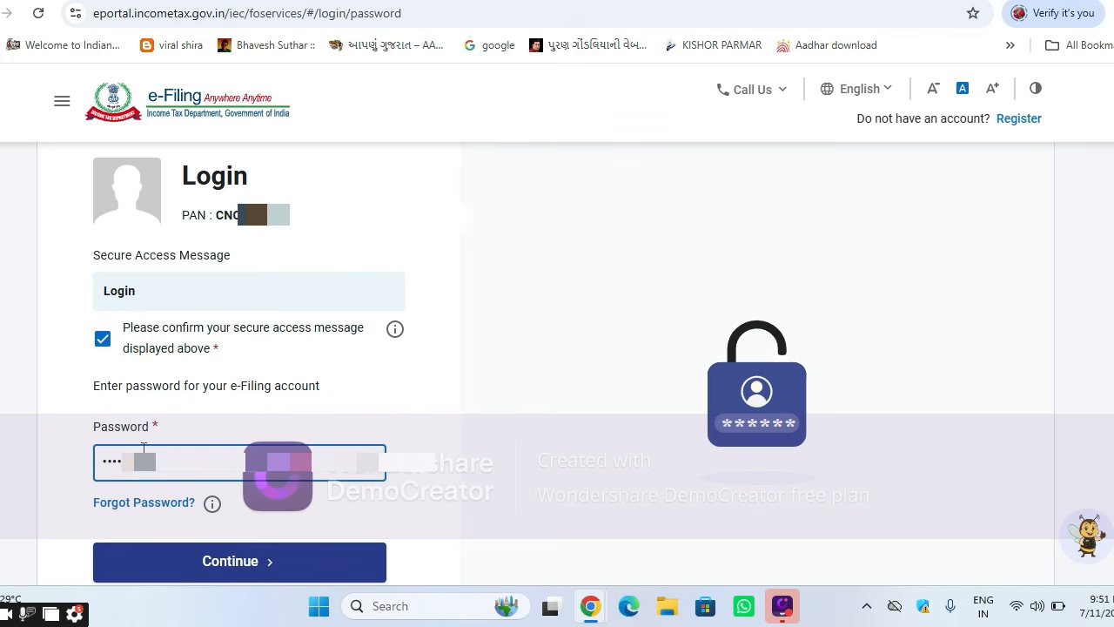
{"action": "left_click", "coordinate": [254, 573]}
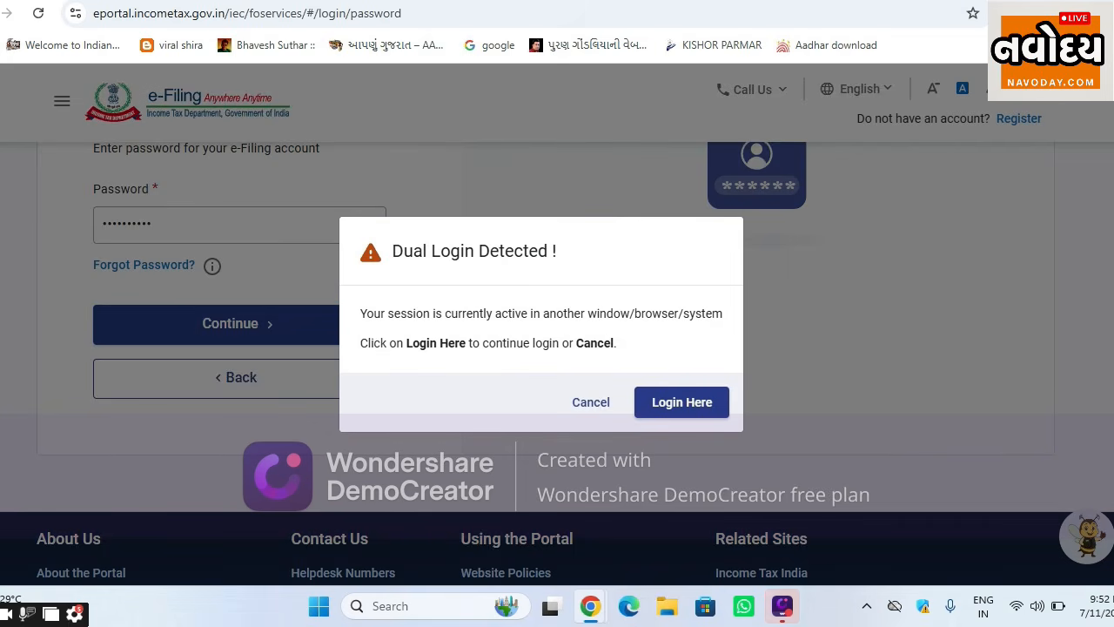
{"action": "left_click", "coordinate": [651, 409]}
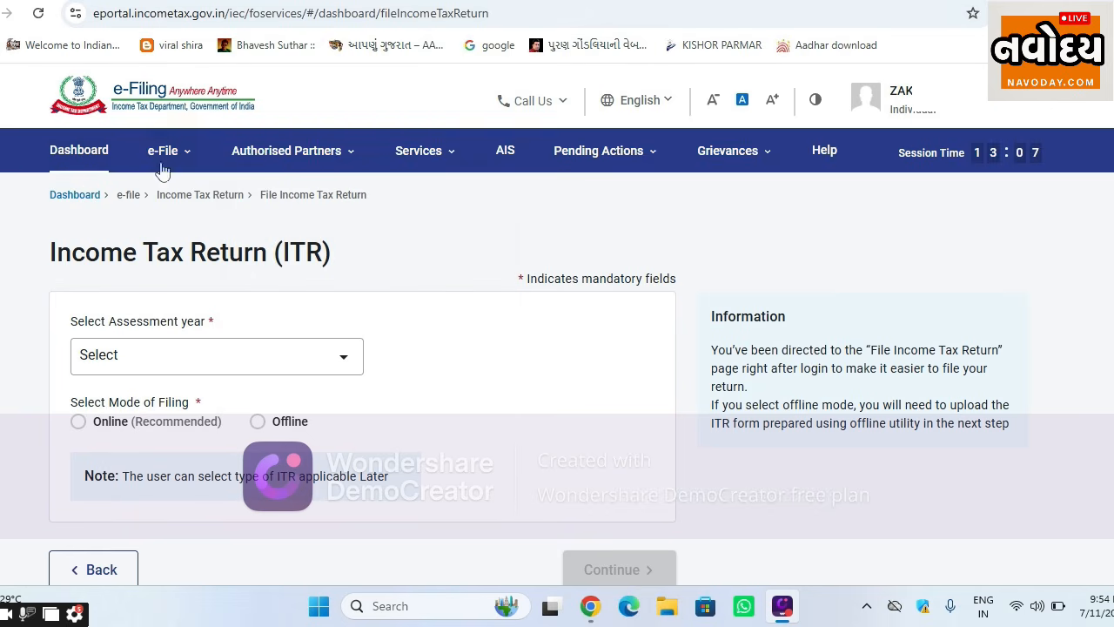
{"action": "mouse_move", "coordinate": [173, 155]}
{"action": "mouse_move", "coordinate": [209, 199]}
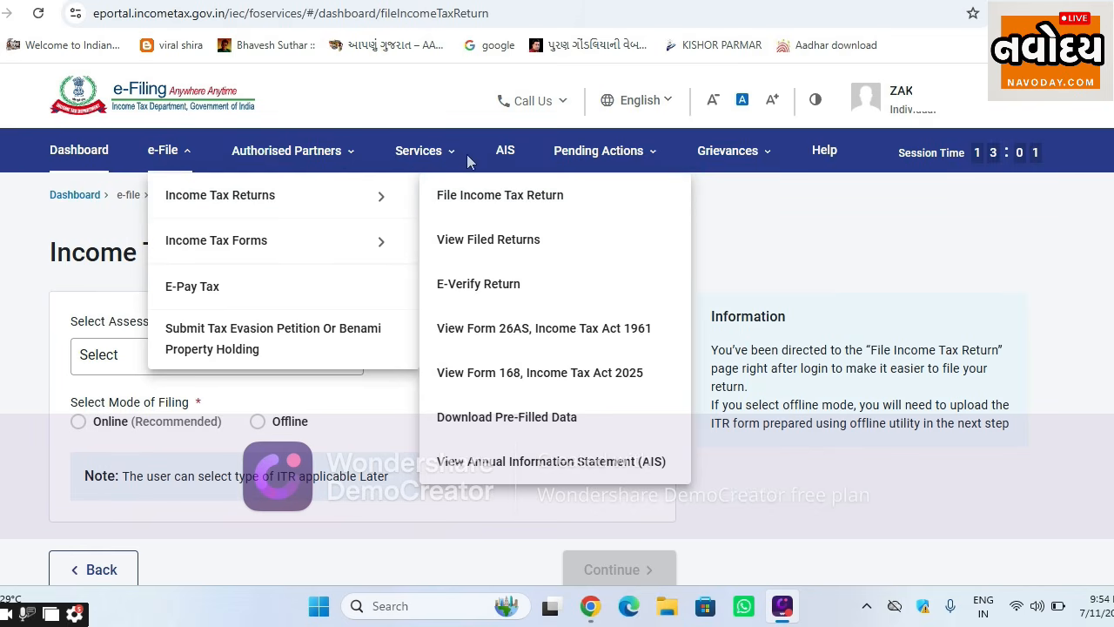
{"action": "left_click", "coordinate": [754, 206]}
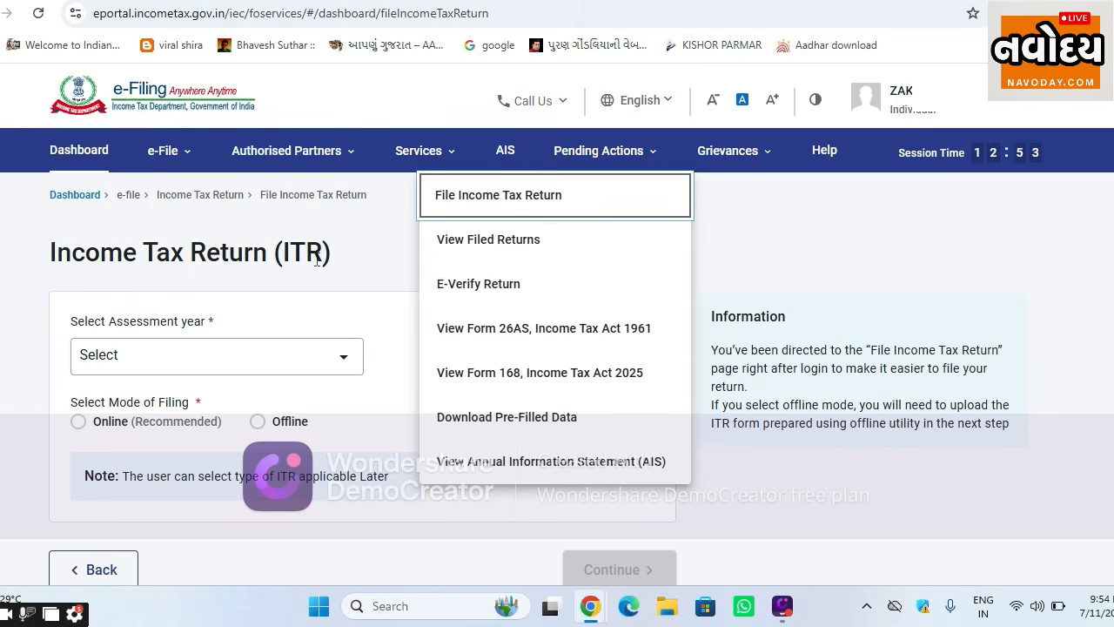
{"action": "left_click", "coordinate": [345, 261]}
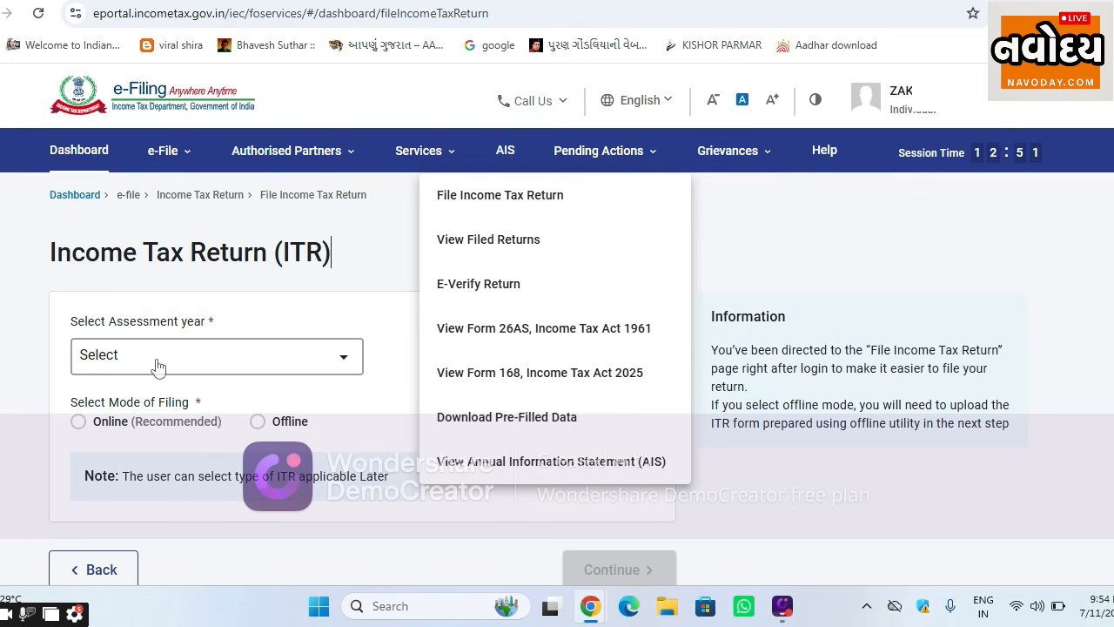
{"action": "left_click", "coordinate": [796, 229]}
Step: Choose assessment year 2026-27 (Current A.Y.) with the Online filing mode and continue
{"action": "left_click", "coordinate": [141, 359]}
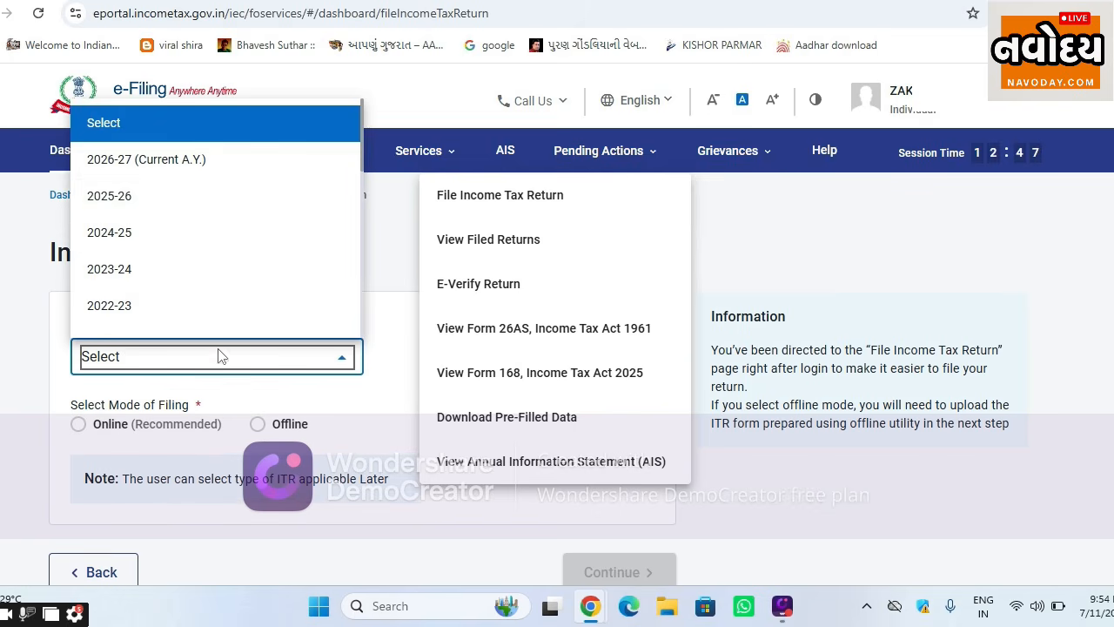
{"action": "left_click", "coordinate": [185, 169]}
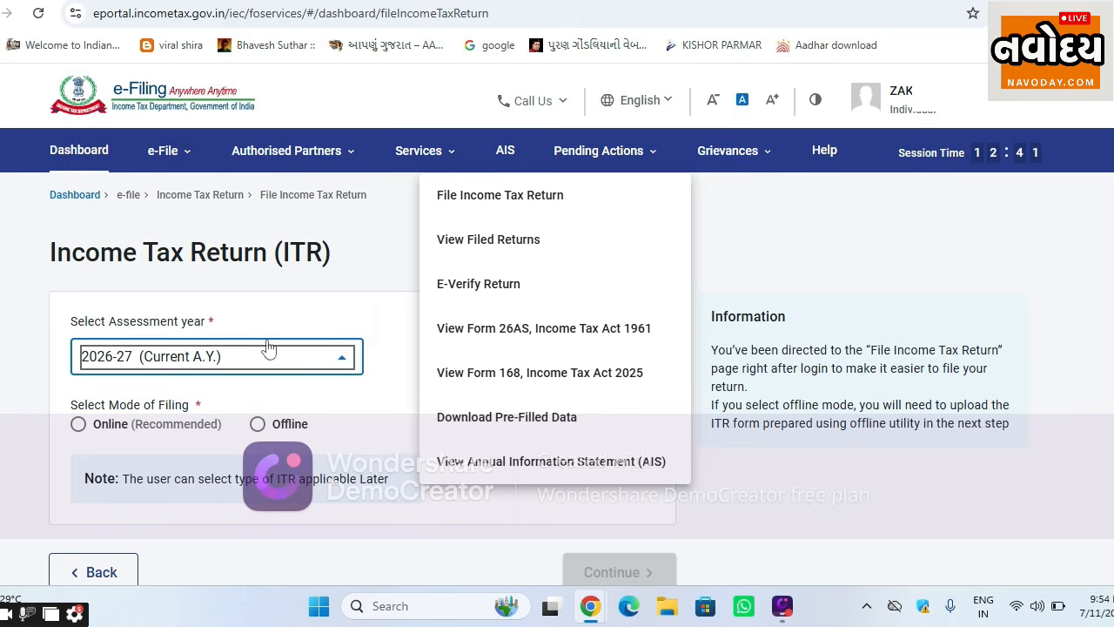
{"action": "left_click", "coordinate": [362, 257]}
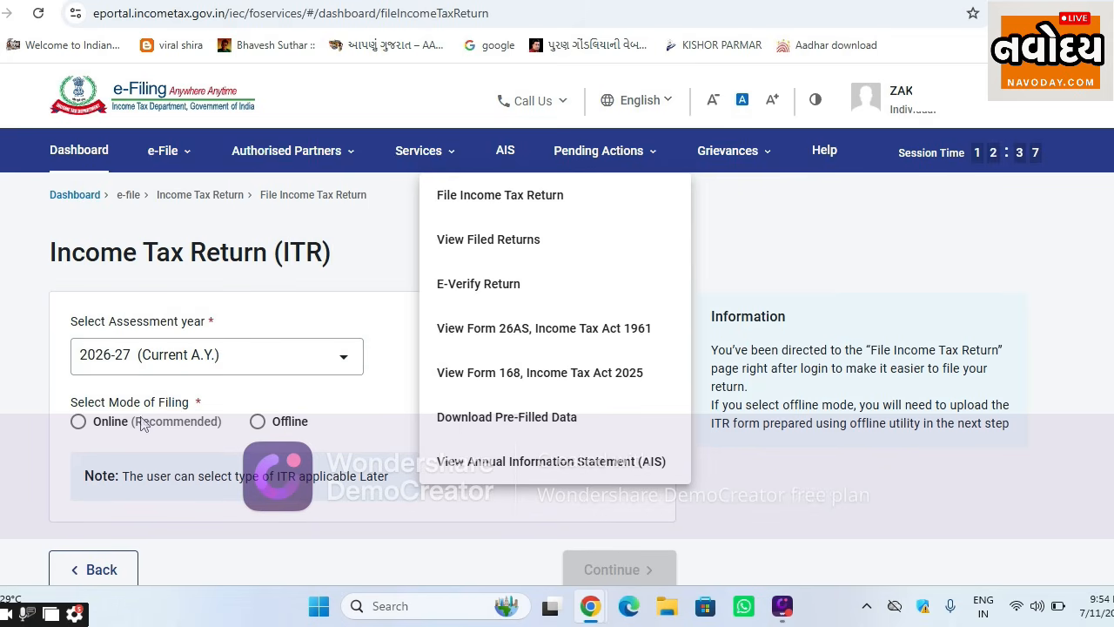
{"action": "left_click", "coordinate": [78, 423]}
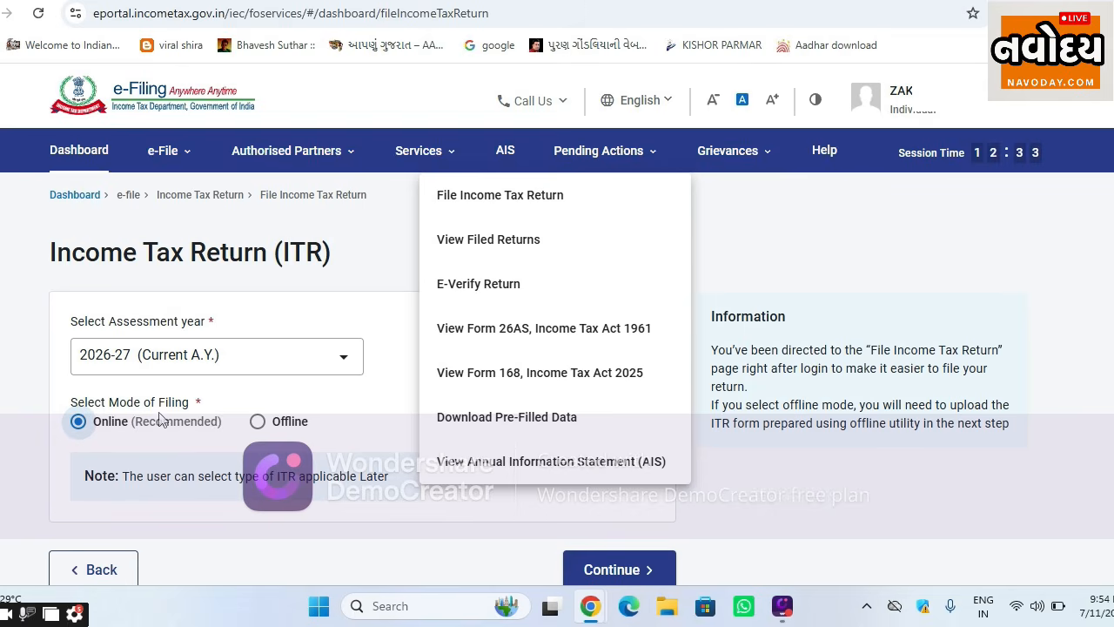
{"action": "scroll", "coordinate": [817, 348], "scroll_direction": "down", "scroll_amount": 1}
{"action": "scroll", "coordinate": [816, 349], "scroll_direction": "down", "scroll_amount": 2}
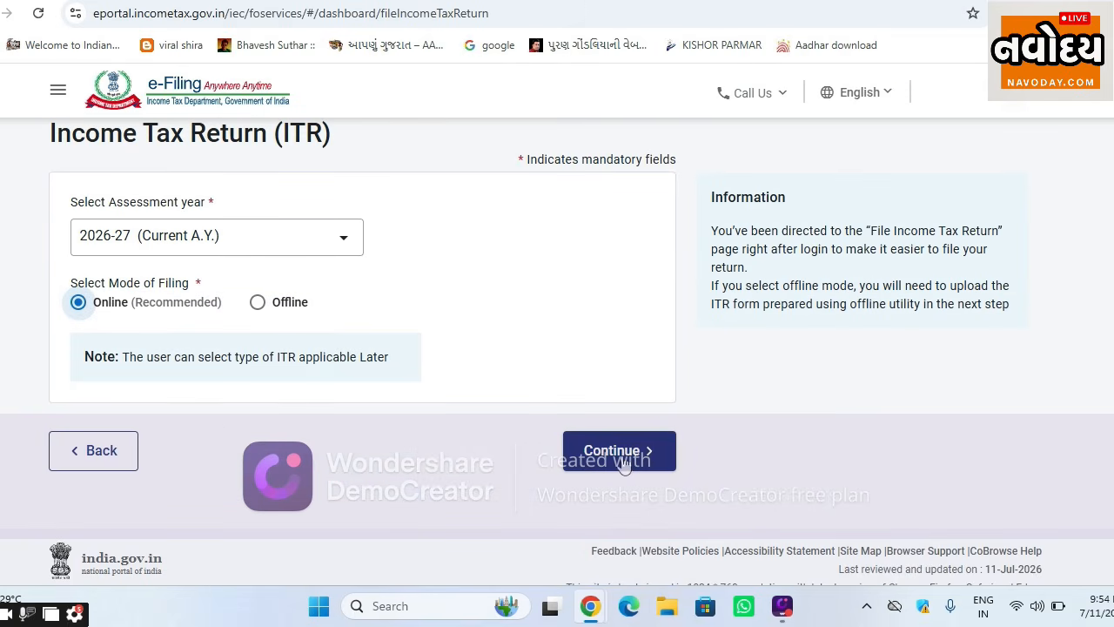
{"action": "left_click", "coordinate": [619, 451]}
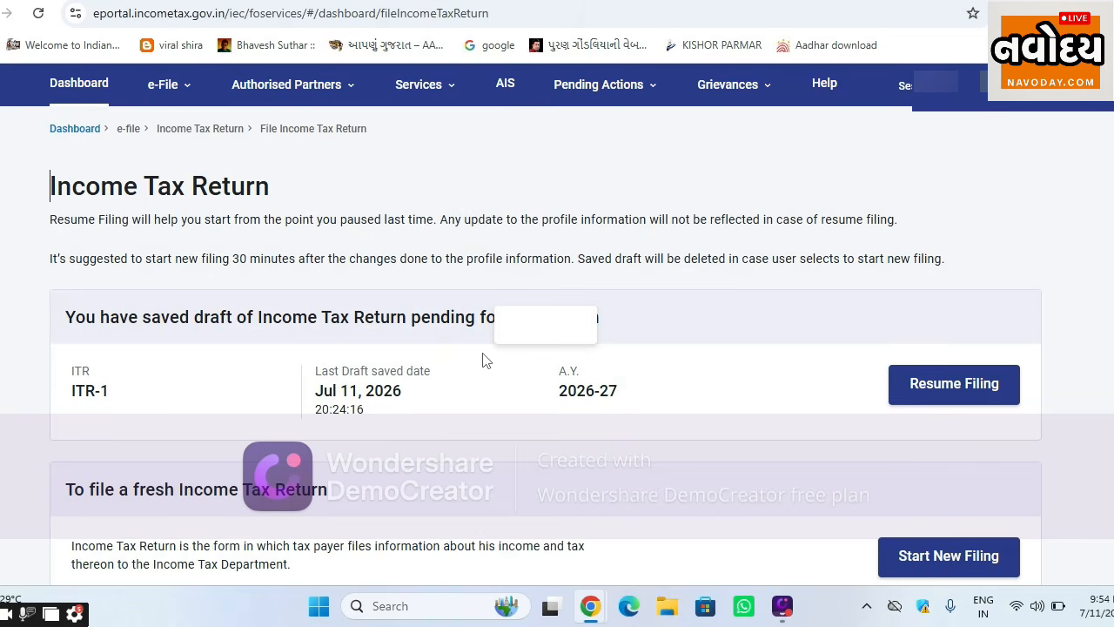
Step: Start a new income tax return filing instead of resuming the saved ITR-1 draft
{"action": "scroll", "coordinate": [488, 331], "scroll_direction": "down", "scroll_amount": 1}
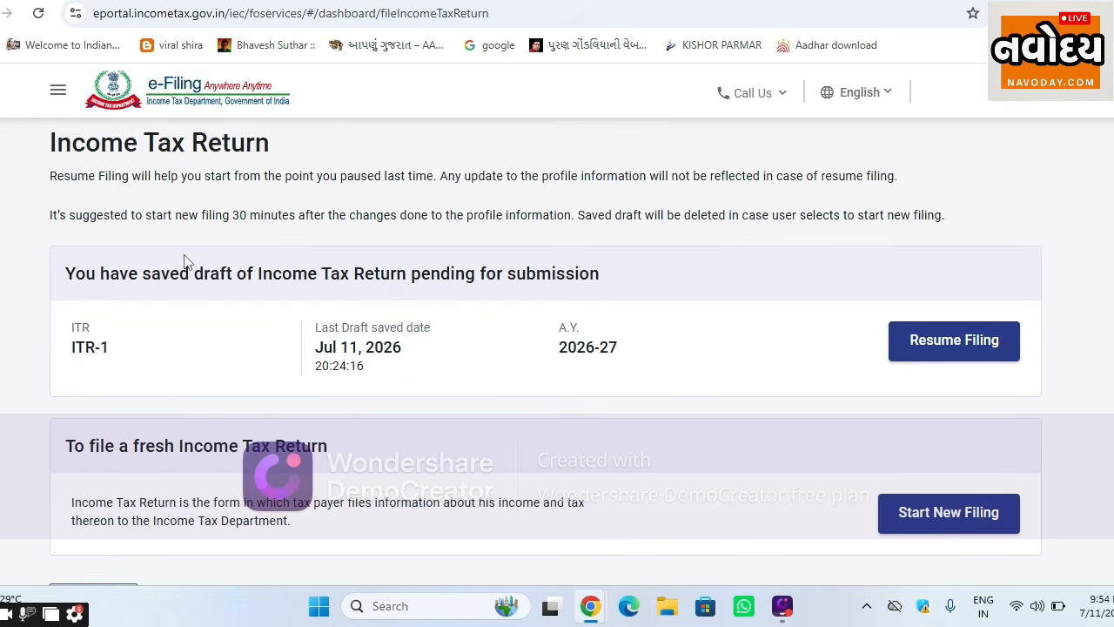
{"action": "scroll", "coordinate": [221, 177], "scroll_direction": "down", "scroll_amount": 2}
{"action": "scroll", "coordinate": [253, 228], "scroll_direction": "up", "scroll_amount": 3}
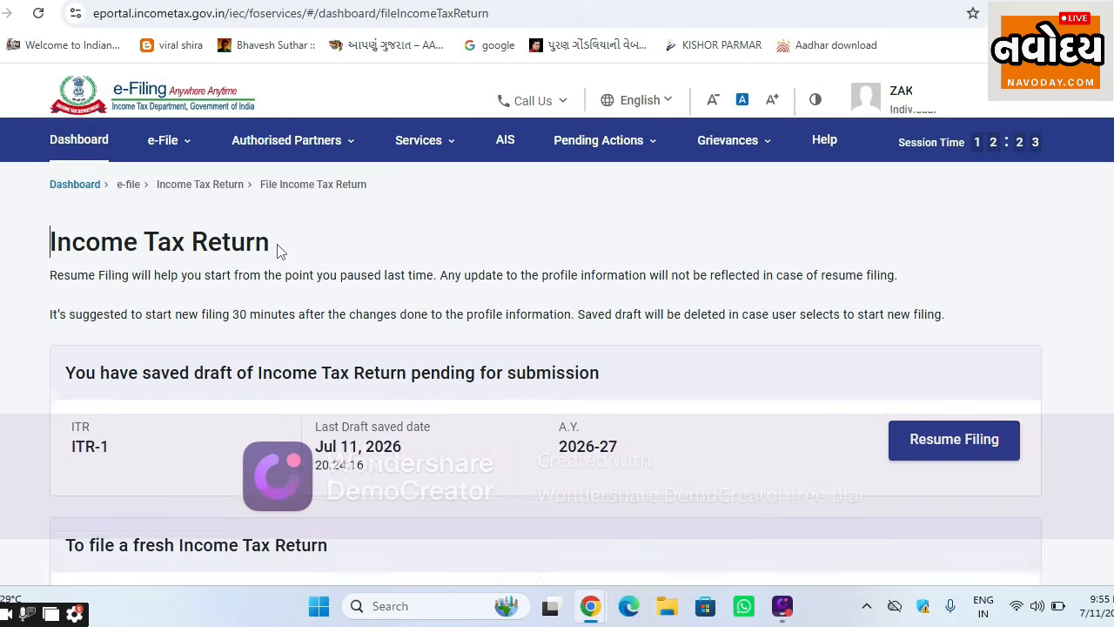
{"action": "scroll", "coordinate": [291, 268], "scroll_direction": "down", "scroll_amount": 4}
{"action": "scroll", "coordinate": [383, 314], "scroll_direction": "up", "scroll_amount": 2}
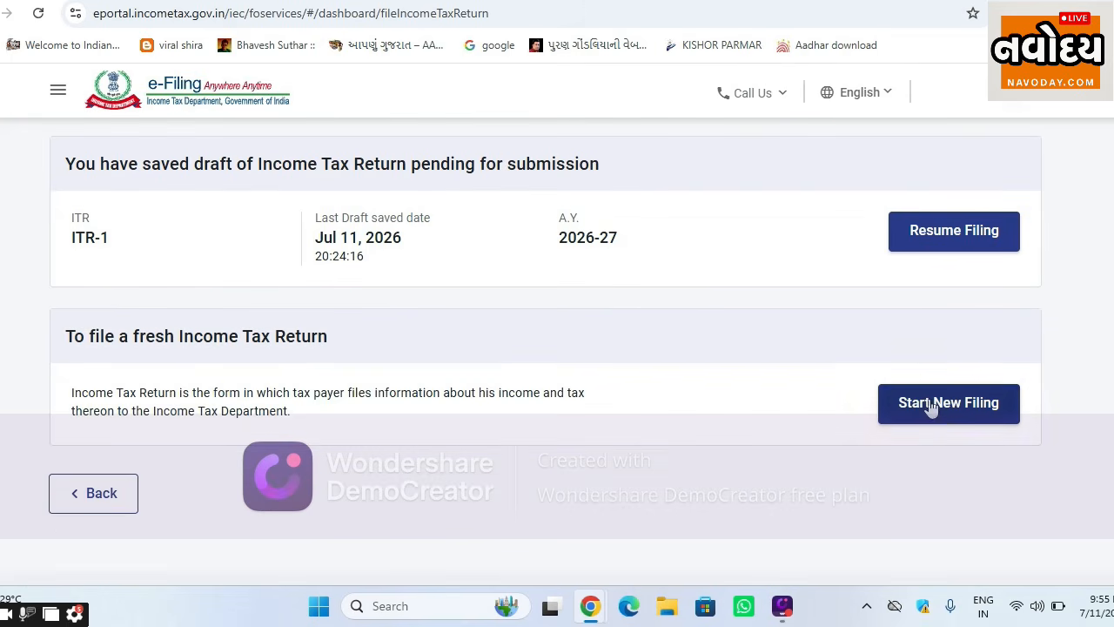
{"action": "left_click", "coordinate": [940, 407]}
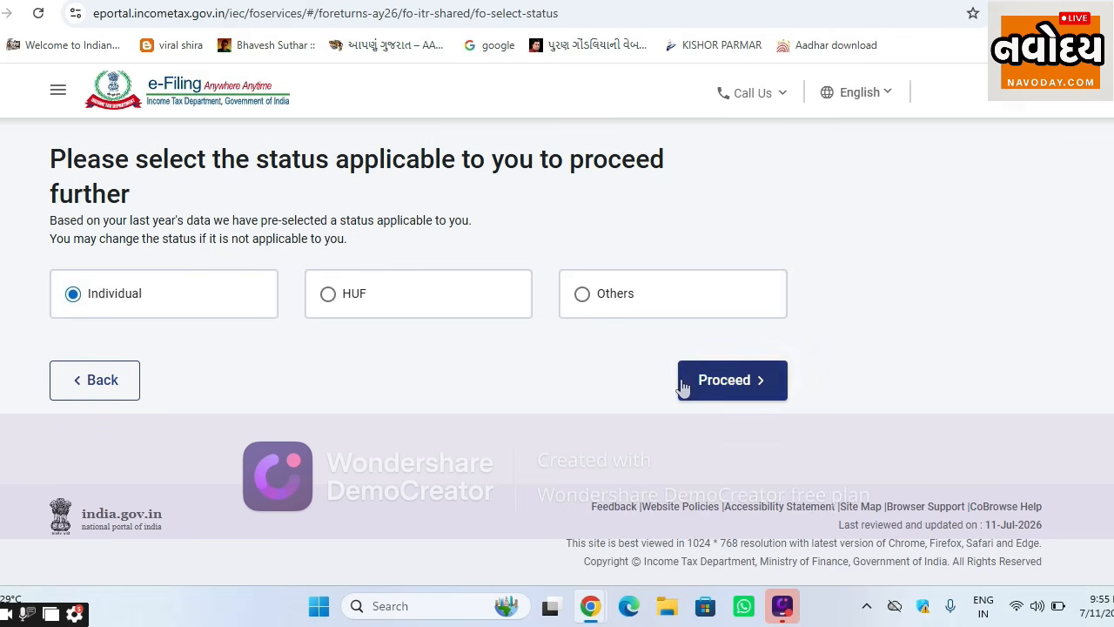
Step: Proceed with the Individual status and select ITR-1 as the return form to file
{"action": "left_click", "coordinate": [722, 388]}
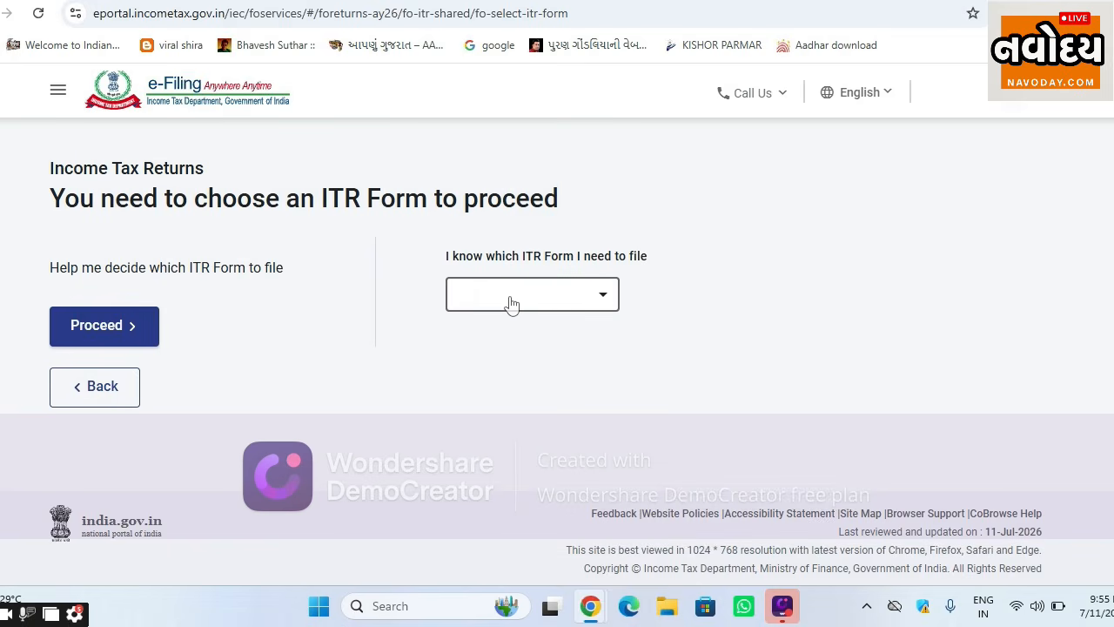
{"action": "left_click", "coordinate": [535, 299]}
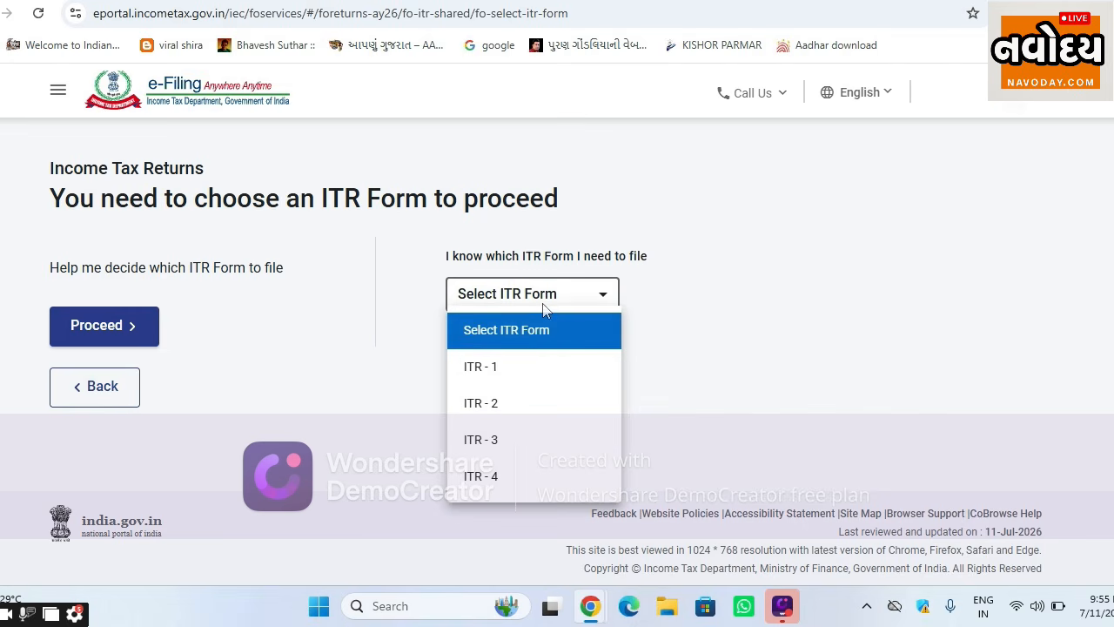
{"action": "left_click", "coordinate": [474, 379]}
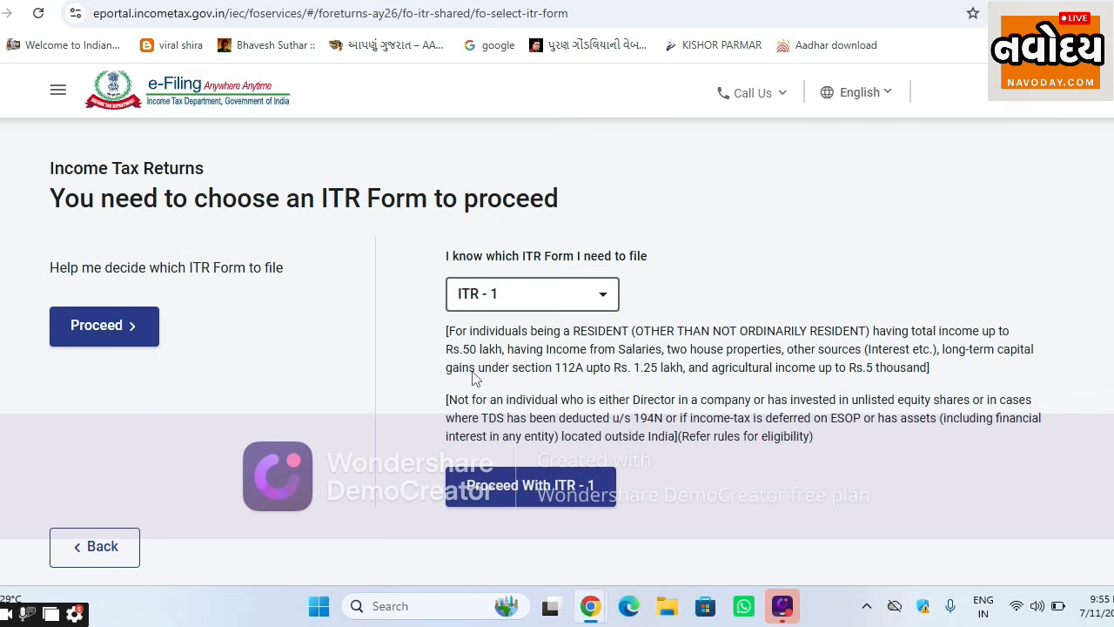
{"action": "scroll", "coordinate": [541, 547], "scroll_direction": "down", "scroll_amount": 1}
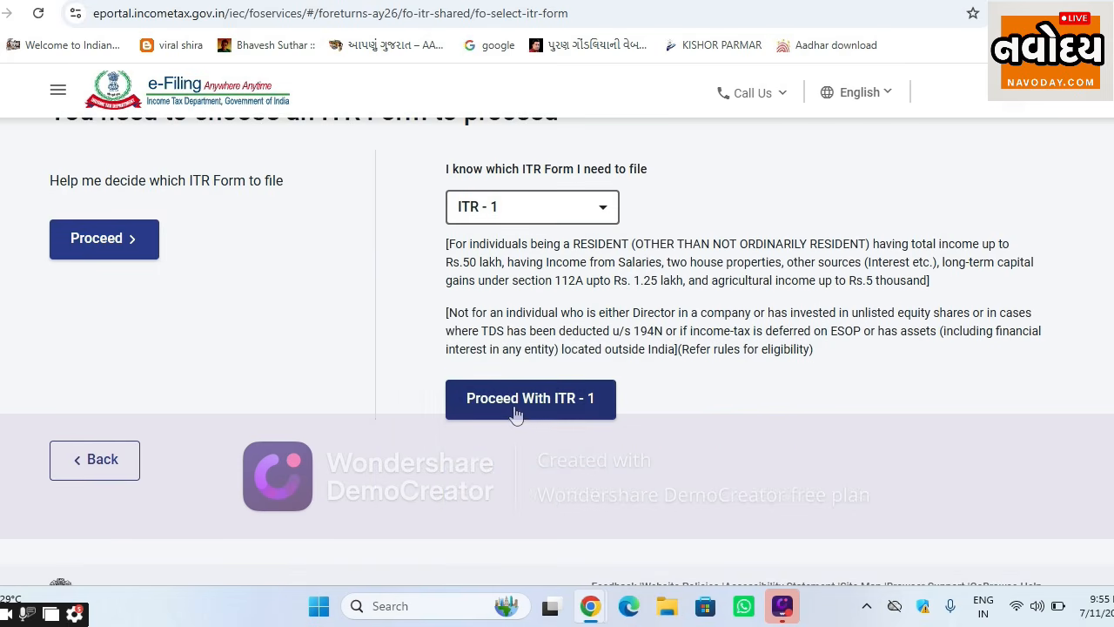
{"action": "left_click", "coordinate": [526, 413]}
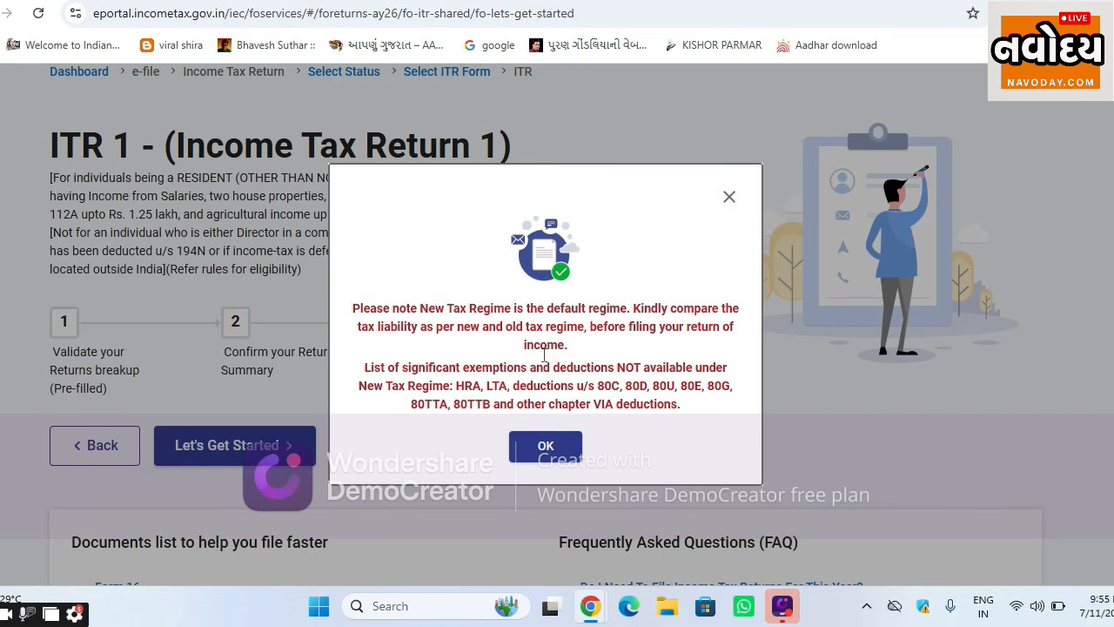
Step: Acknowledge the new tax regime notice and start the ITR-1 return to reach the filing reason questions
{"action": "left_click", "coordinate": [534, 447]}
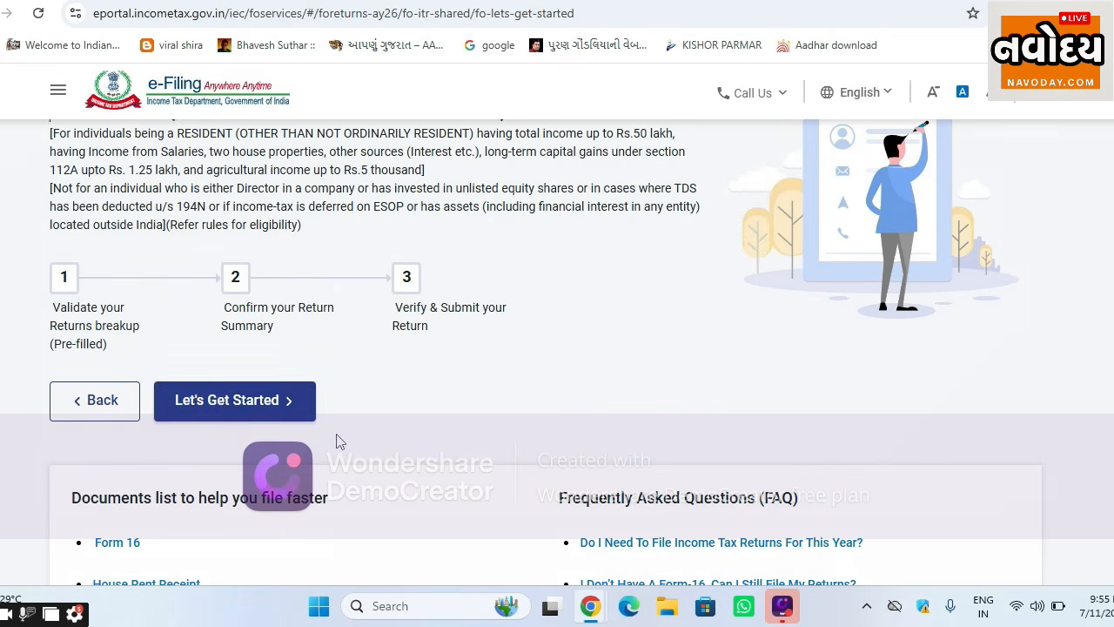
{"action": "left_click", "coordinate": [263, 402]}
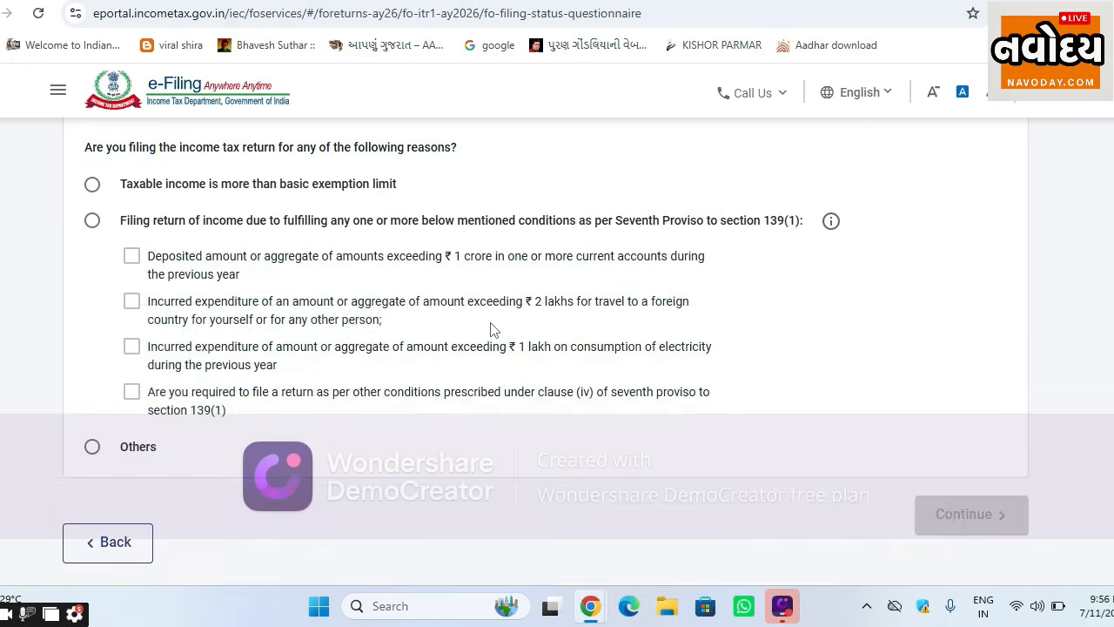
{"action": "scroll", "coordinate": [374, 320], "scroll_direction": "down", "scroll_amount": 3}
{"action": "scroll", "coordinate": [348, 323], "scroll_direction": "up", "scroll_amount": 3}
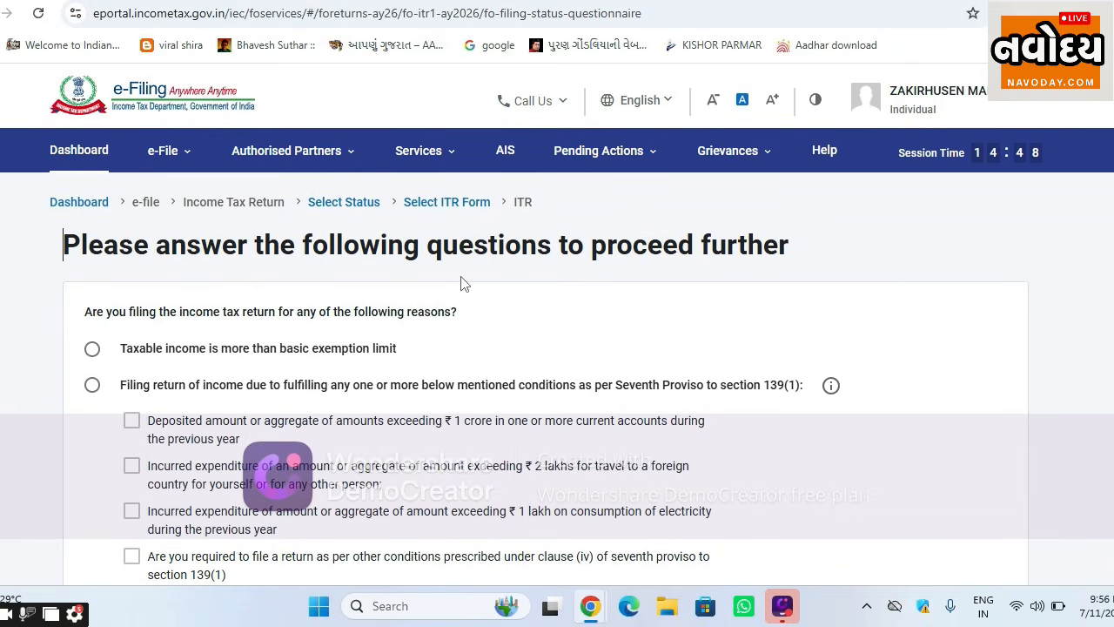
Step: Choose Others as the reason for filing the return, continue, and acknowledge the pre-filled data notice
{"action": "scroll", "coordinate": [314, 274], "scroll_direction": "down", "scroll_amount": 2}
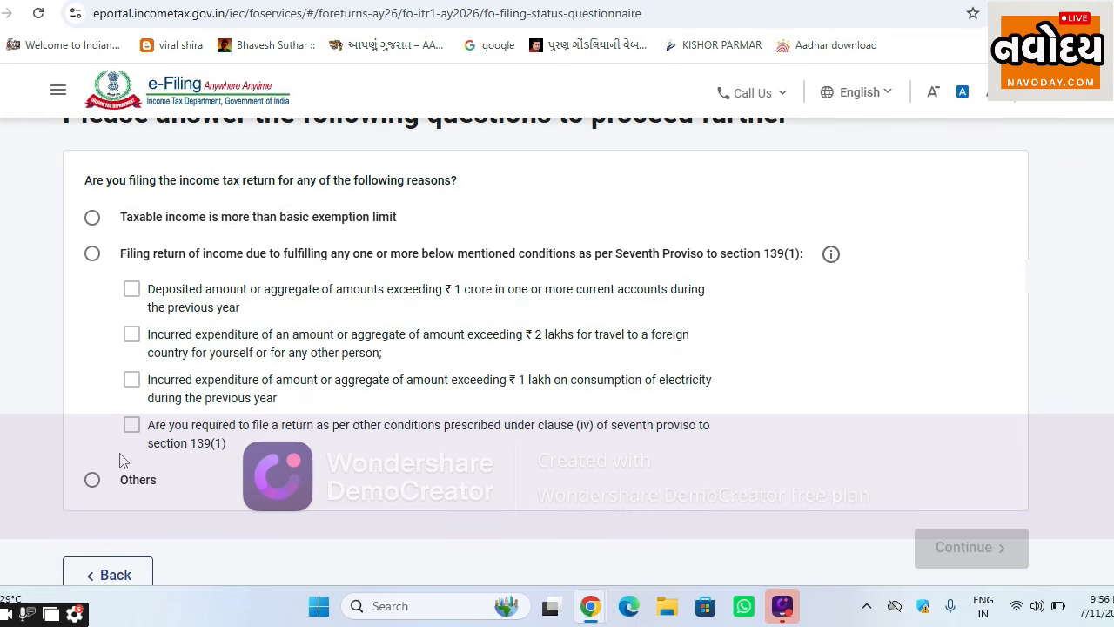
{"action": "left_click", "coordinate": [91, 480]}
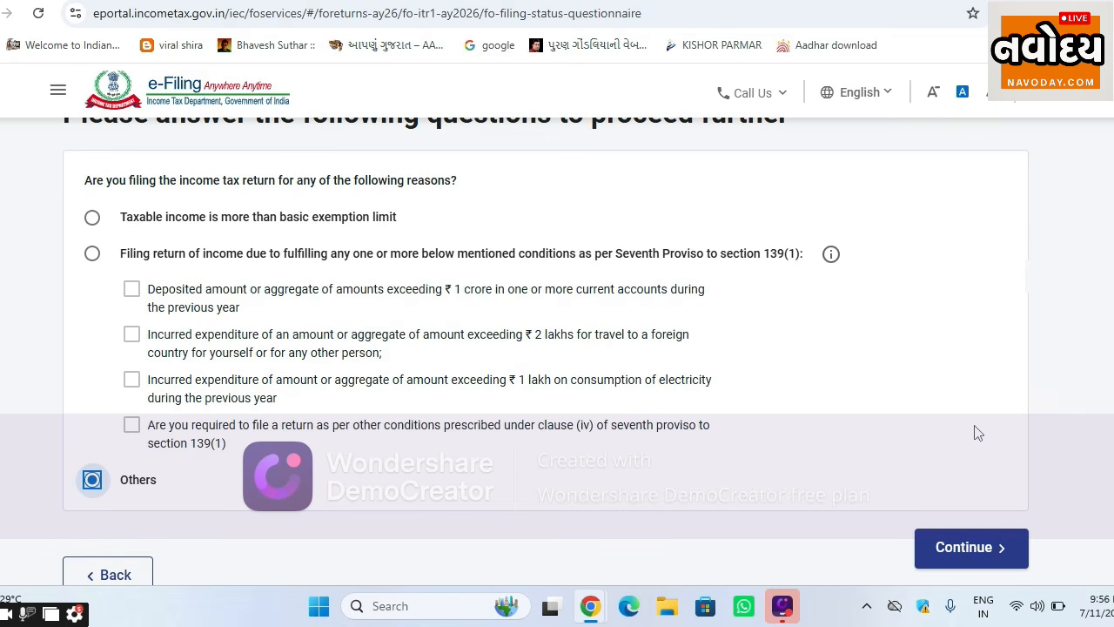
{"action": "left_click", "coordinate": [937, 550]}
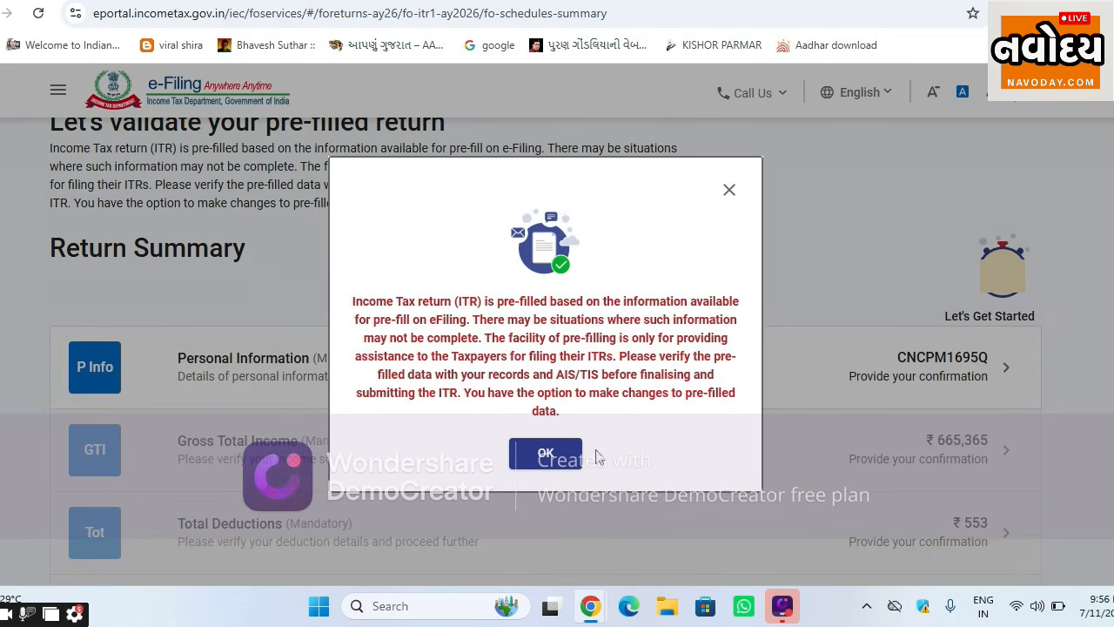
{"action": "left_click", "coordinate": [541, 458]}
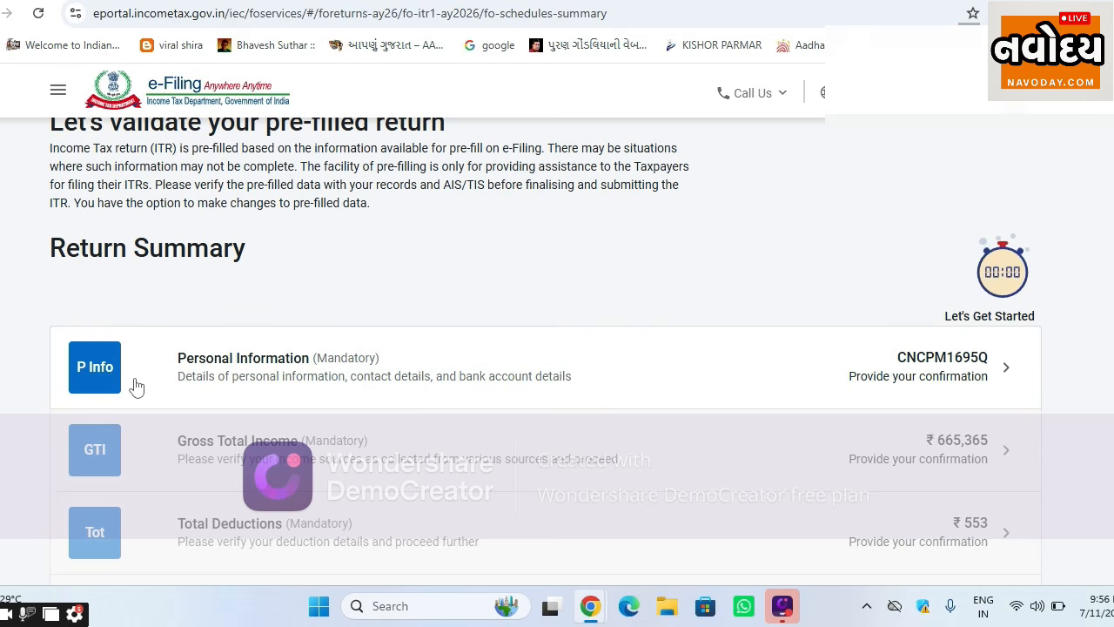
Step: Open the Personal Information section from the Return Summary
{"action": "scroll", "coordinate": [342, 351], "scroll_direction": "down", "scroll_amount": 1}
{"action": "scroll", "coordinate": [342, 350], "scroll_direction": "up", "scroll_amount": 3}
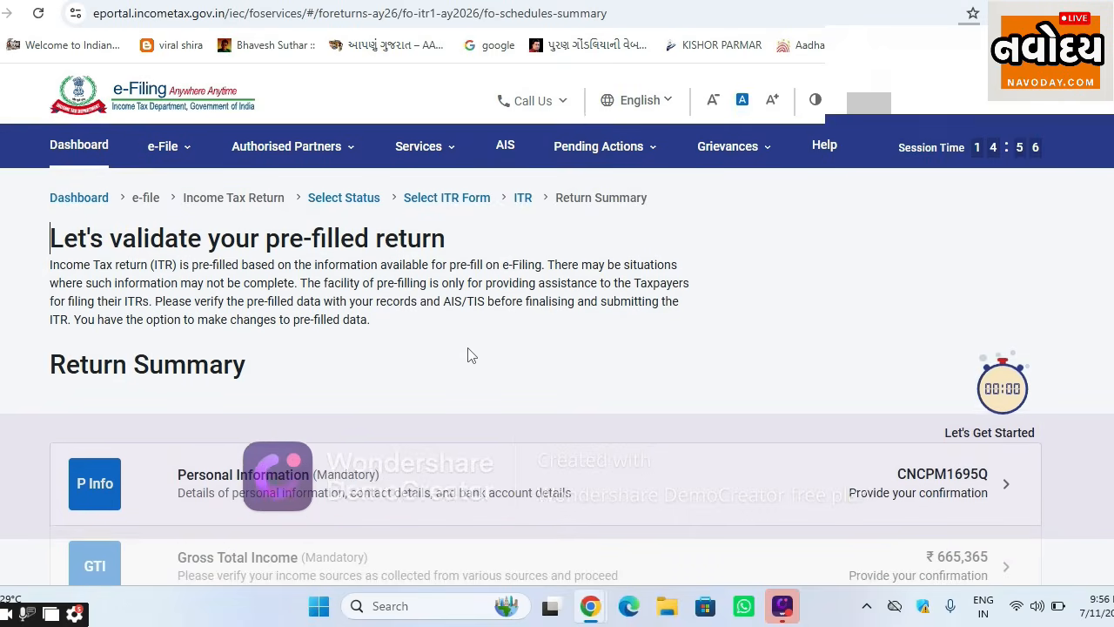
{"action": "scroll", "coordinate": [275, 437], "scroll_direction": "down", "scroll_amount": 1}
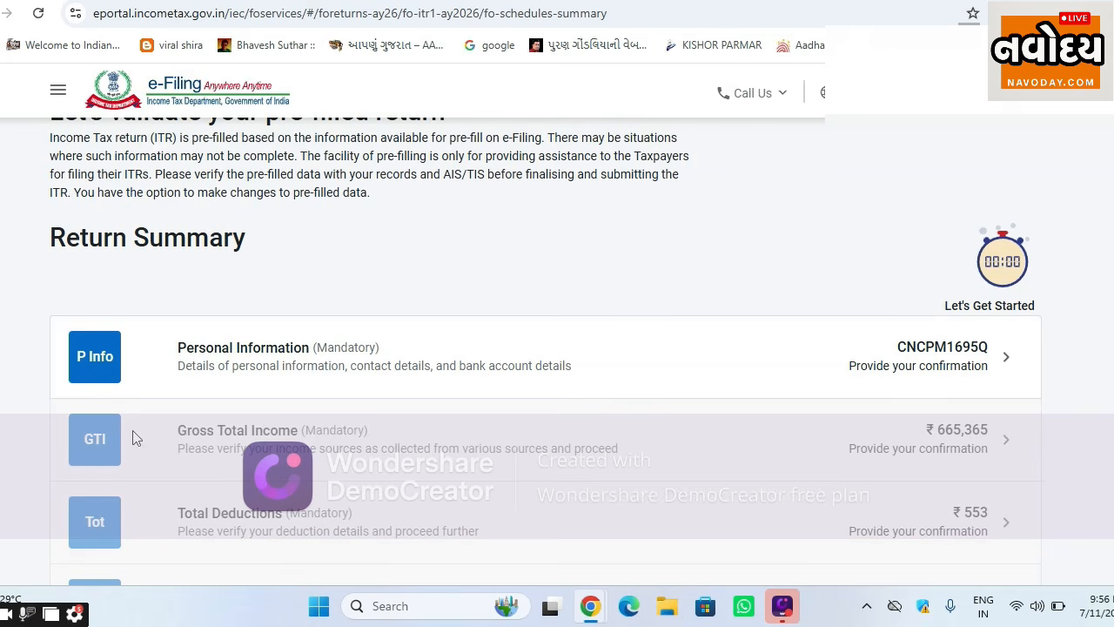
{"action": "scroll", "coordinate": [555, 378], "scroll_direction": "up", "scroll_amount": 2}
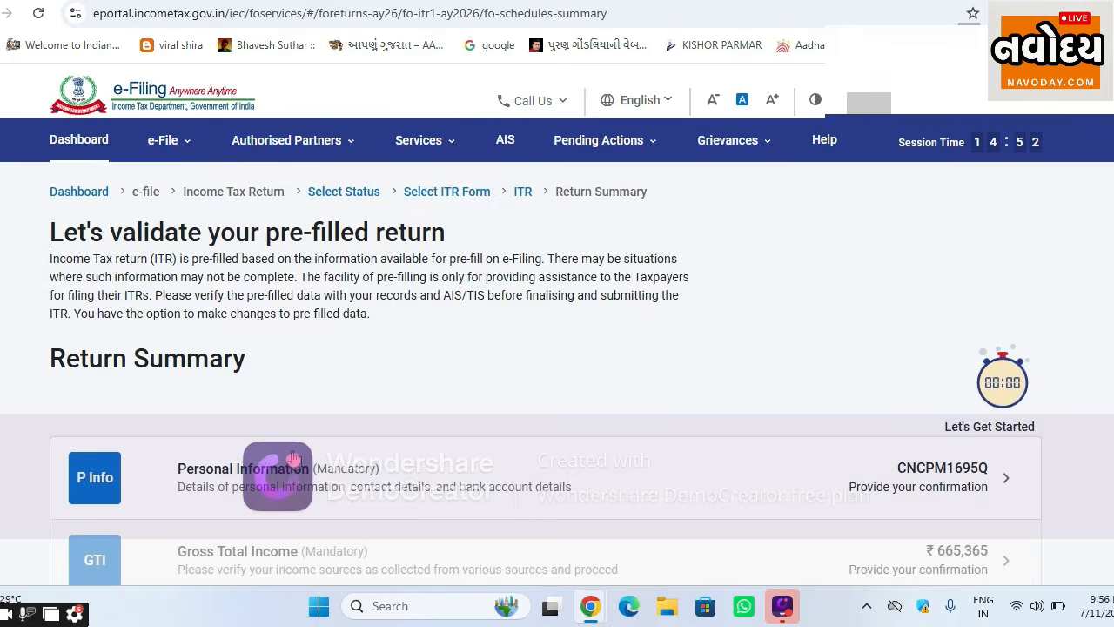
{"action": "scroll", "coordinate": [392, 403], "scroll_direction": "down", "scroll_amount": 1}
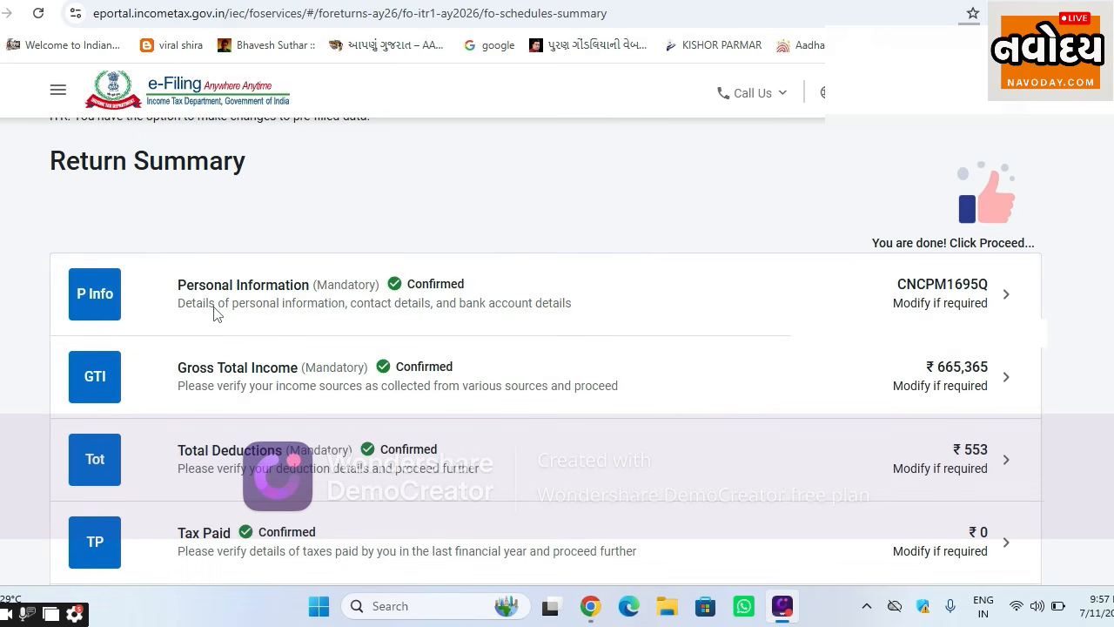
{"action": "left_click", "coordinate": [992, 304]}
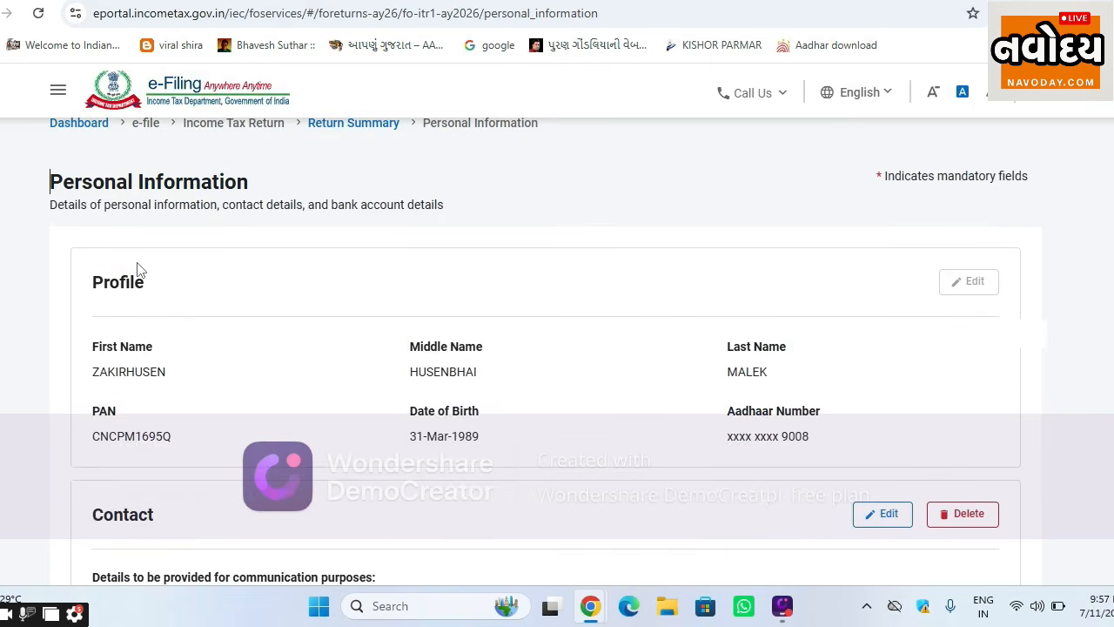
Step: Open the contact details for editing and answer Yes to the secondary address being the same as the primary address
{"action": "scroll", "coordinate": [465, 369], "scroll_direction": "down", "scroll_amount": 5}
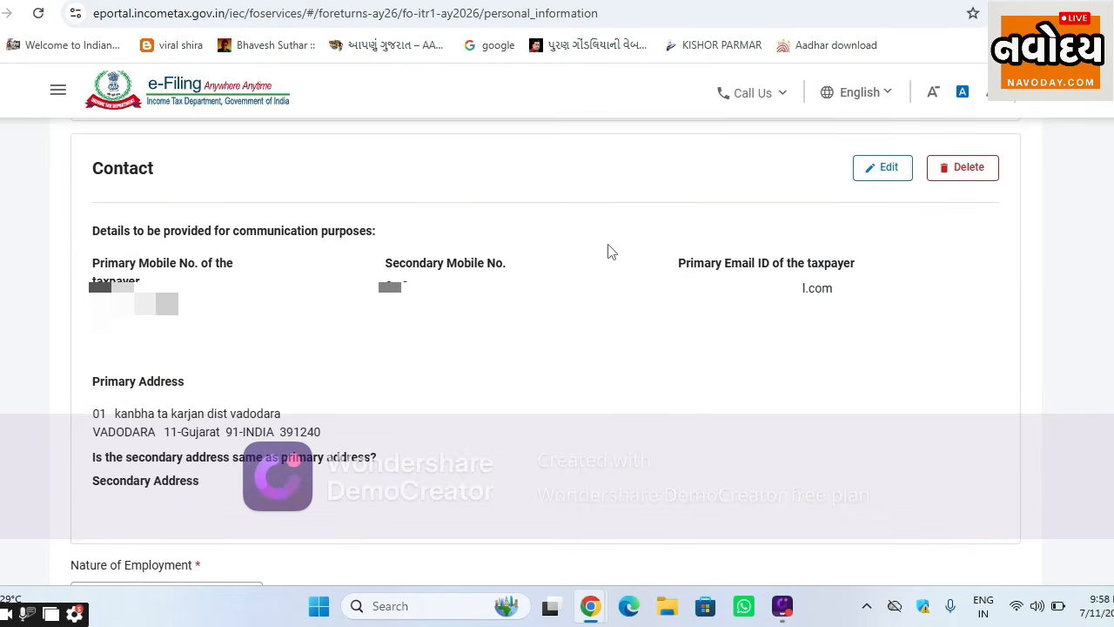
{"action": "scroll", "coordinate": [609, 249], "scroll_direction": "up", "scroll_amount": 1}
{"action": "left_click", "coordinate": [899, 260]}
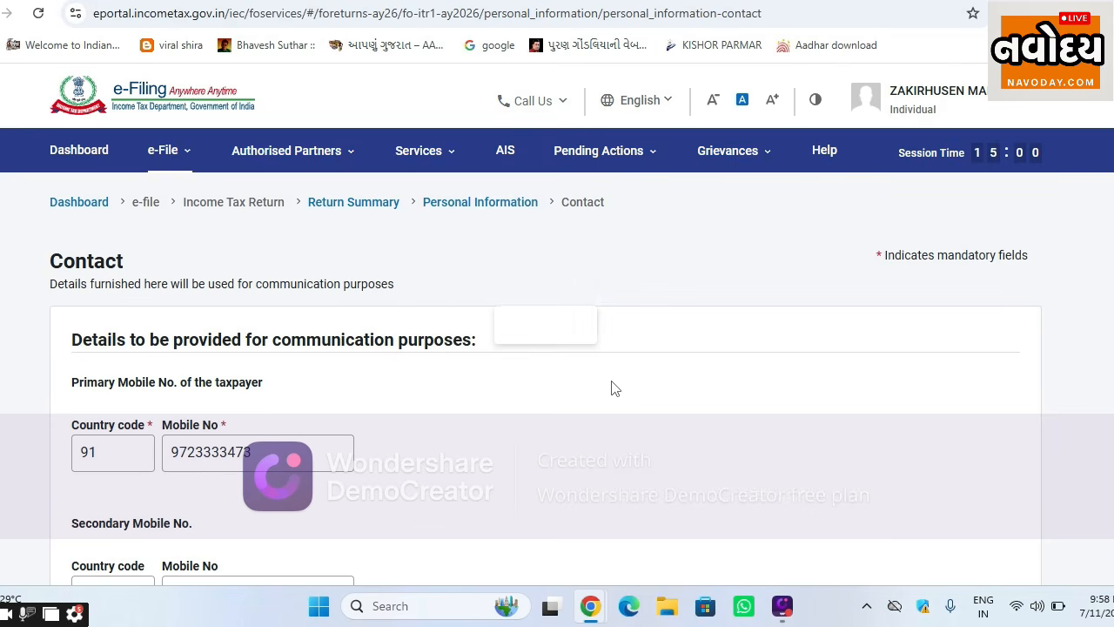
{"action": "scroll", "coordinate": [691, 356], "scroll_direction": "down", "scroll_amount": 3}
{"action": "scroll", "coordinate": [428, 378], "scroll_direction": "down", "scroll_amount": 6}
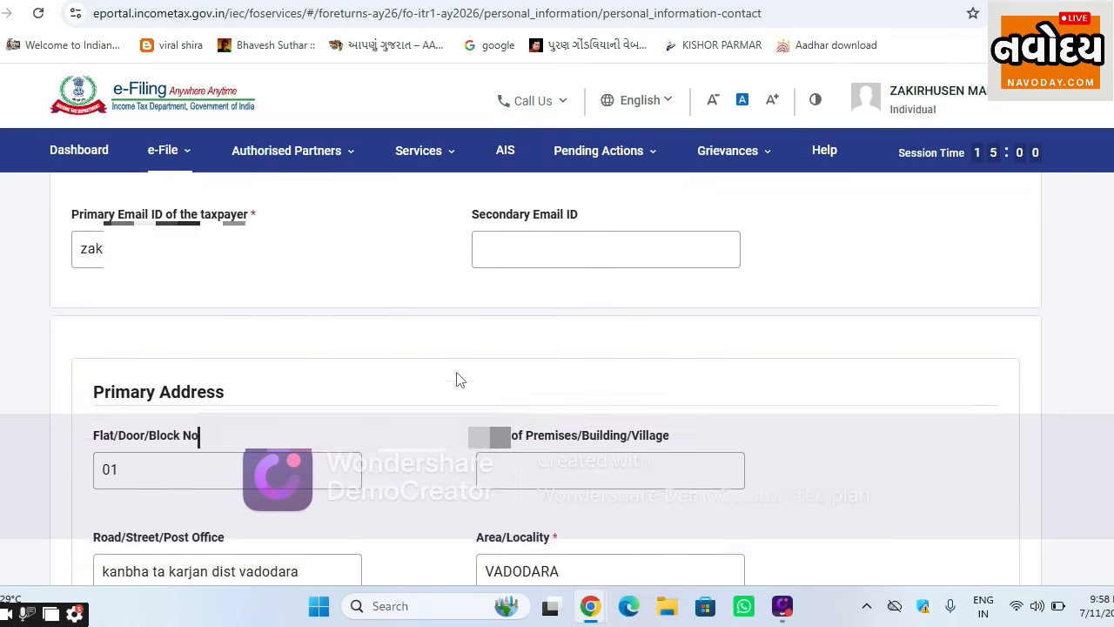
{"action": "scroll", "coordinate": [409, 386], "scroll_direction": "down", "scroll_amount": 2}
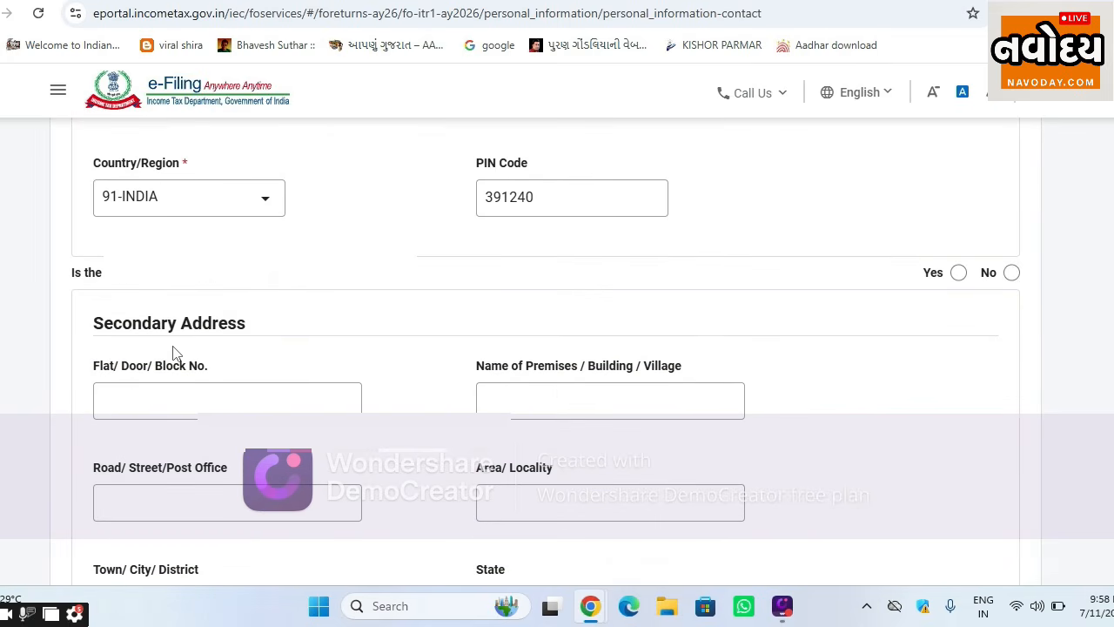
{"action": "scroll", "coordinate": [417, 343], "scroll_direction": "up", "scroll_amount": 6}
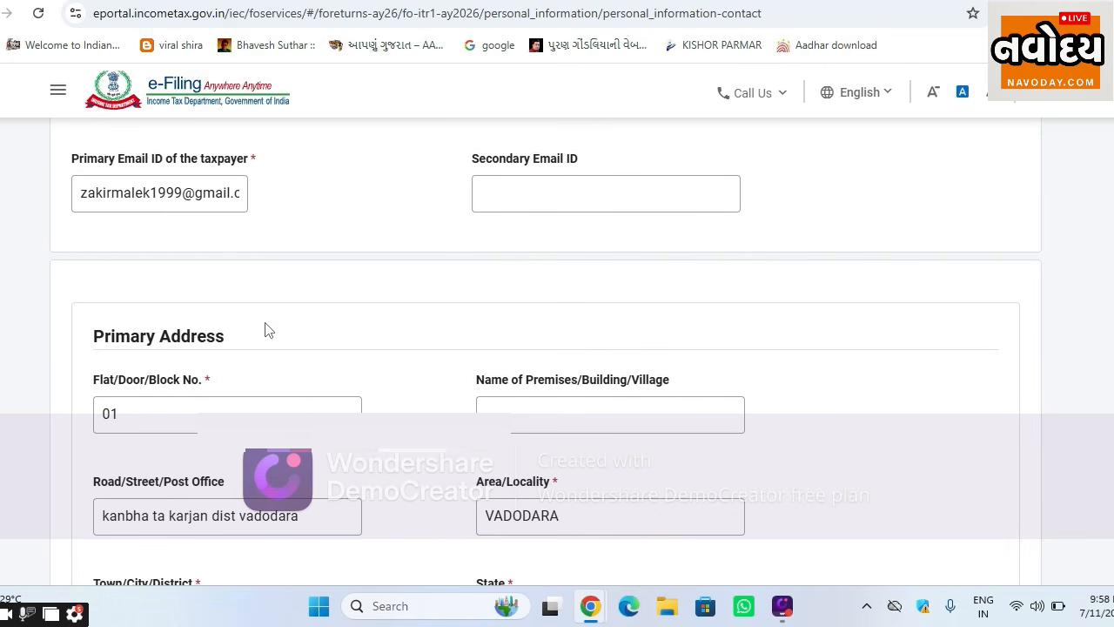
{"action": "scroll", "coordinate": [462, 316], "scroll_direction": "down", "scroll_amount": 5}
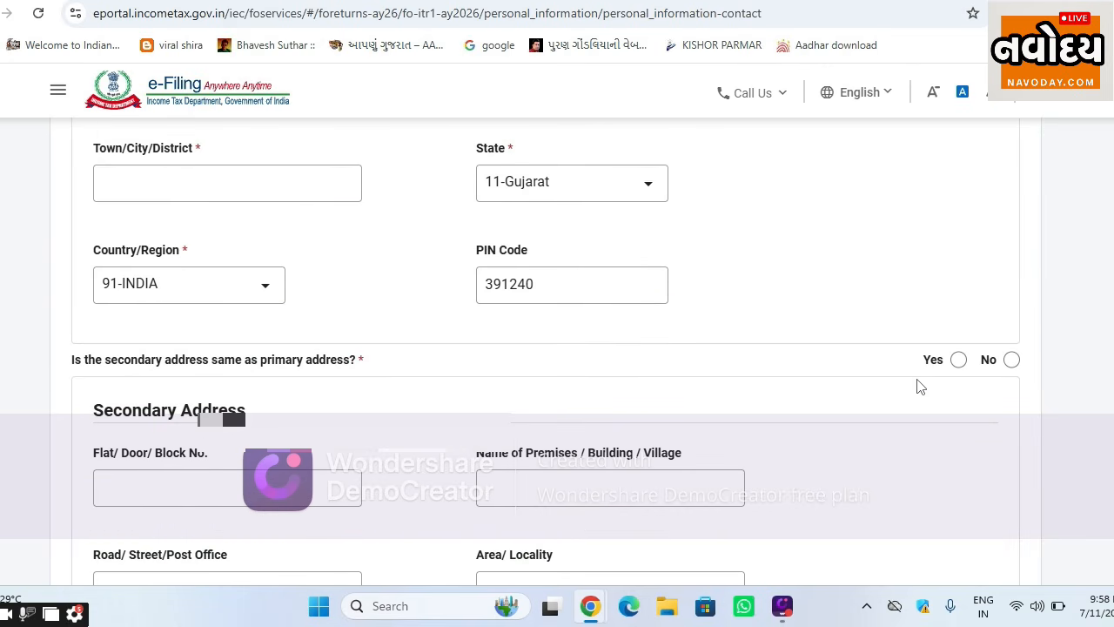
{"action": "left_click", "coordinate": [959, 360]}
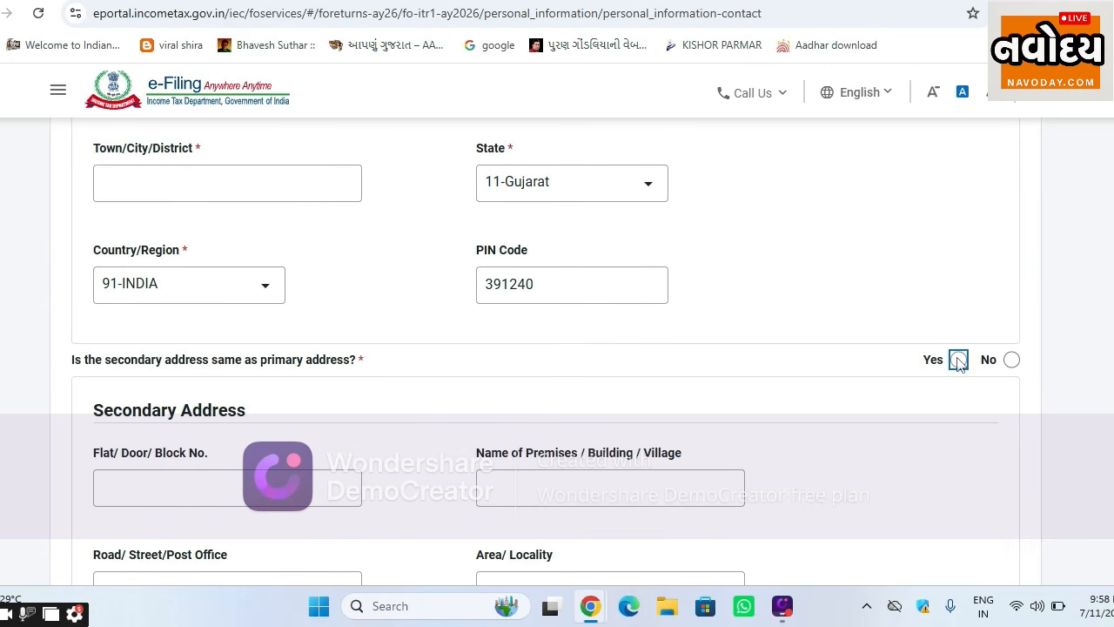
Step: Fill in the primary address's Town/City/District with the taxpayer's city and save the contact details
{"action": "left_click", "coordinate": [245, 176]}
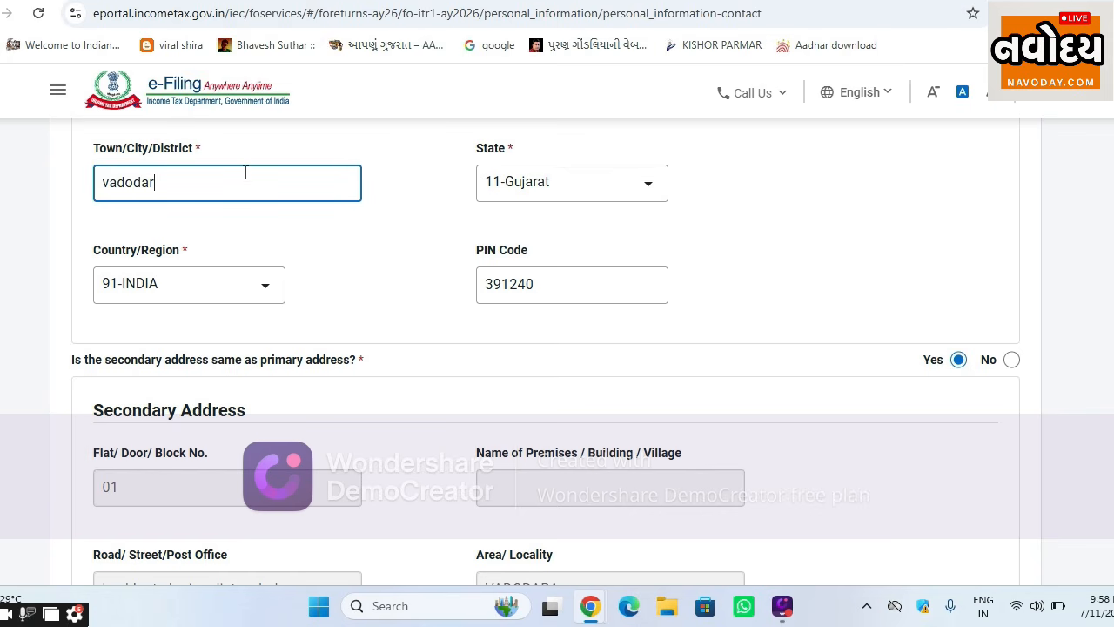
{"action": "type", "text": "vadodara"}
{"action": "scroll", "coordinate": [398, 247], "scroll_direction": "down", "scroll_amount": 4}
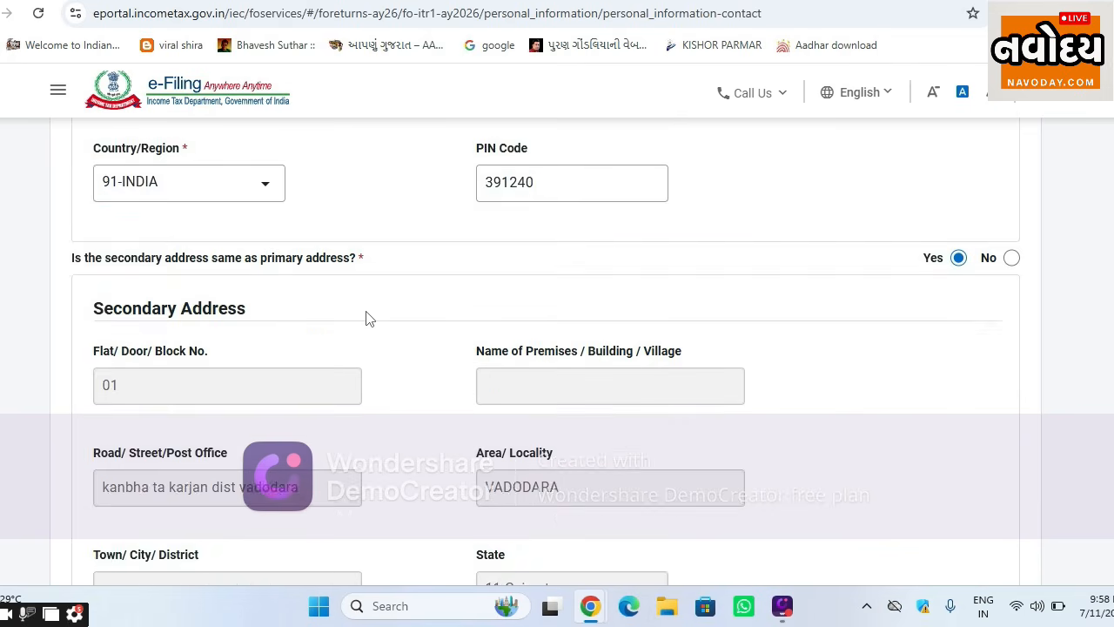
{"action": "scroll", "coordinate": [520, 288], "scroll_direction": "up", "scroll_amount": 3}
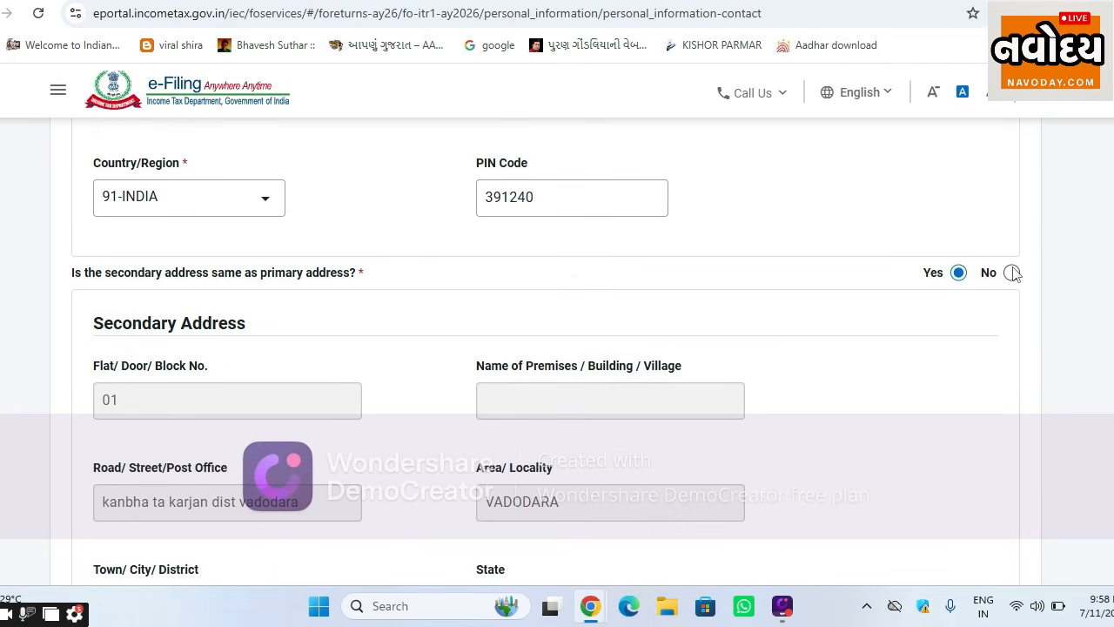
{"action": "left_click", "coordinate": [988, 272]}
{"action": "left_click", "coordinate": [957, 272]}
{"action": "scroll", "coordinate": [563, 285], "scroll_direction": "down", "scroll_amount": 5}
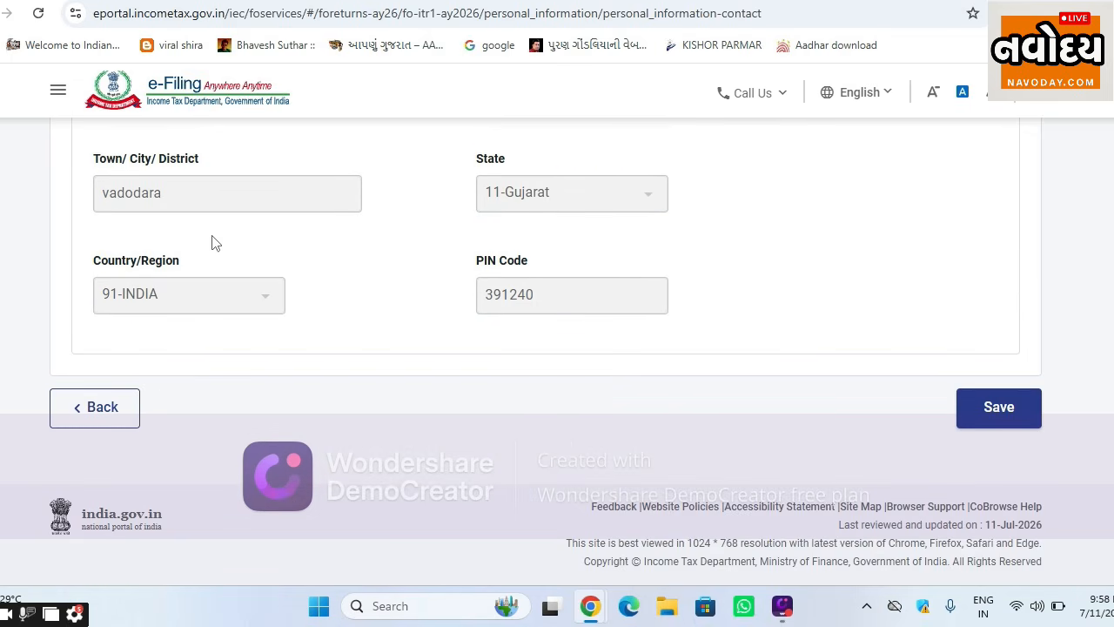
{"action": "left_click", "coordinate": [999, 411]}
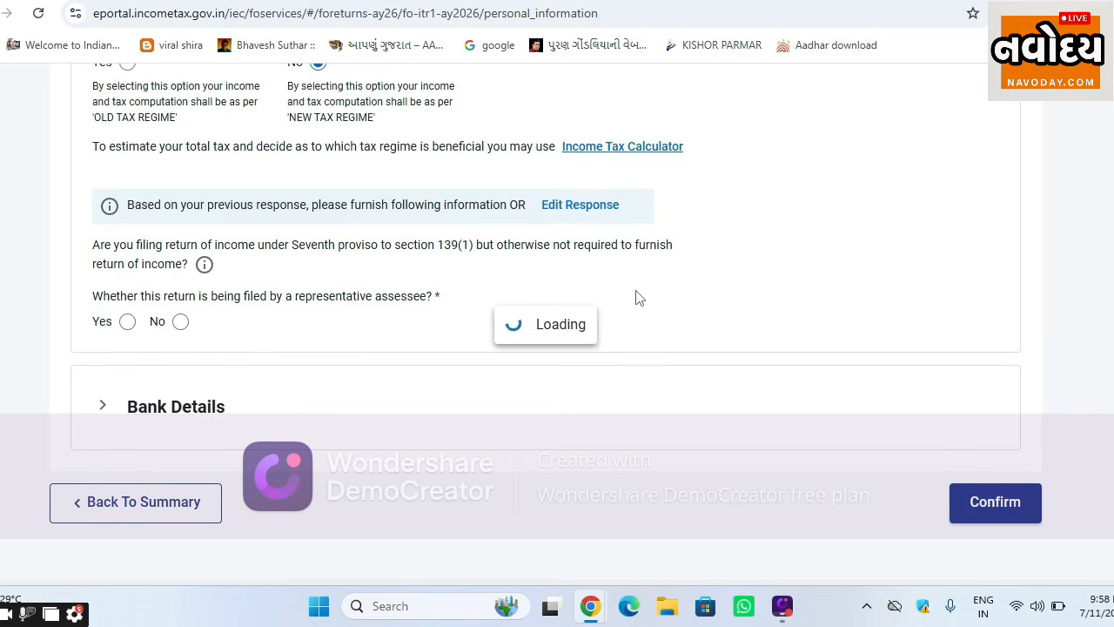
Step: Review the saved contact details, both addresses, the nature of employment and the filing section on the Personal Information page
{"action": "scroll", "coordinate": [442, 275], "scroll_direction": "up", "scroll_amount": 10}
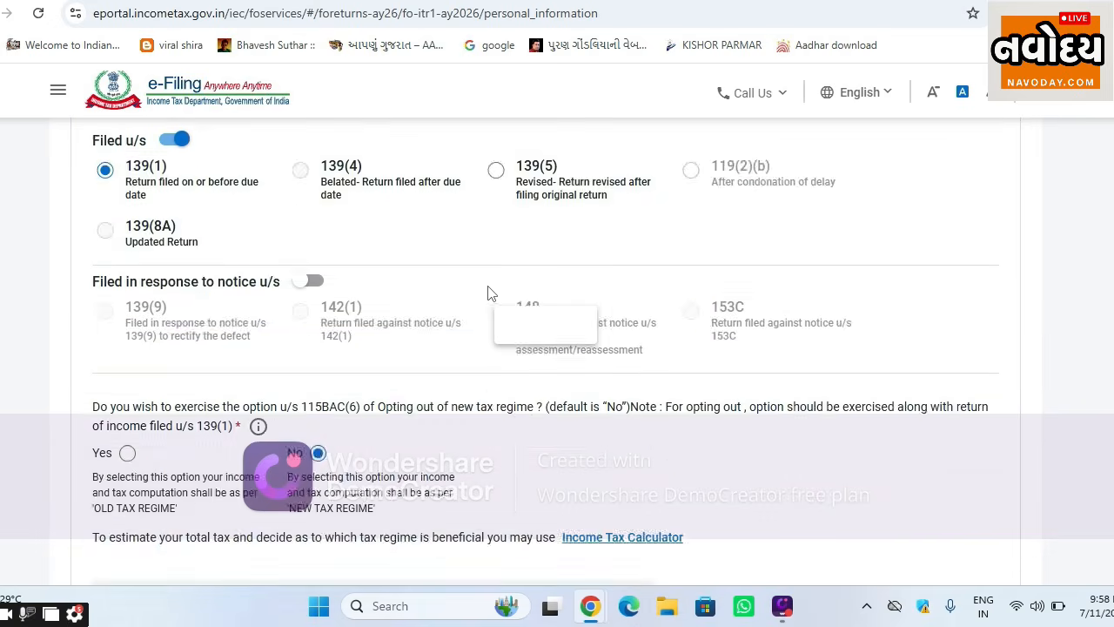
{"action": "scroll", "coordinate": [365, 302], "scroll_direction": "up", "scroll_amount": 2}
{"action": "scroll", "coordinate": [368, 301], "scroll_direction": "down", "scroll_amount": 5}
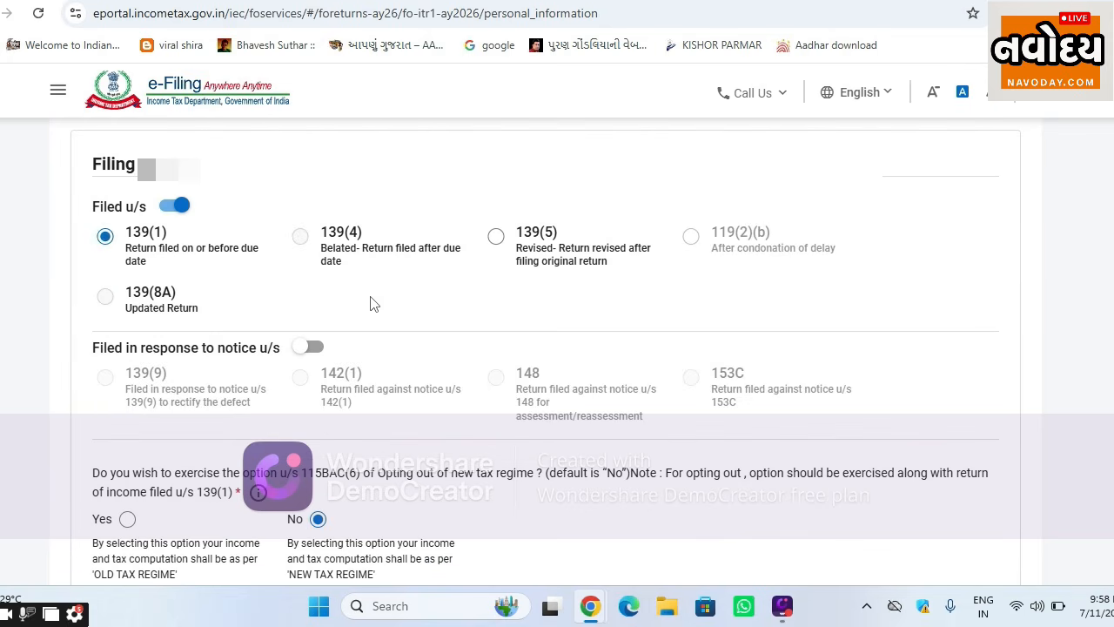
{"action": "scroll", "coordinate": [270, 249], "scroll_direction": "down", "scroll_amount": 2}
{"action": "scroll", "coordinate": [226, 261], "scroll_direction": "up", "scroll_amount": 5}
{"action": "scroll", "coordinate": [216, 275], "scroll_direction": "up", "scroll_amount": 1}
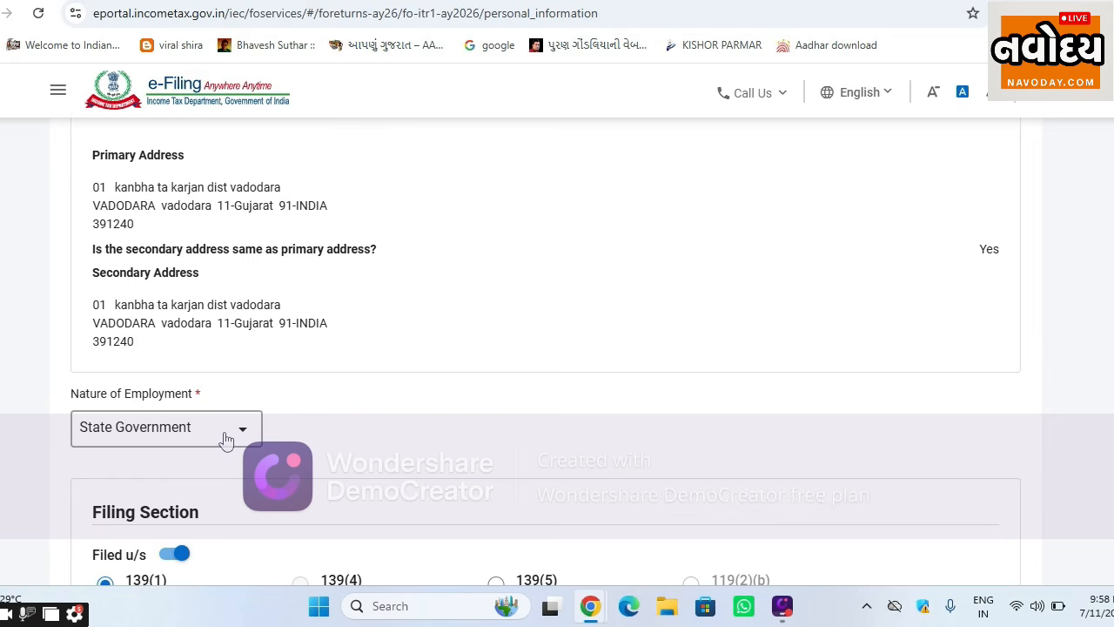
{"action": "scroll", "coordinate": [349, 418], "scroll_direction": "up", "scroll_amount": 4}
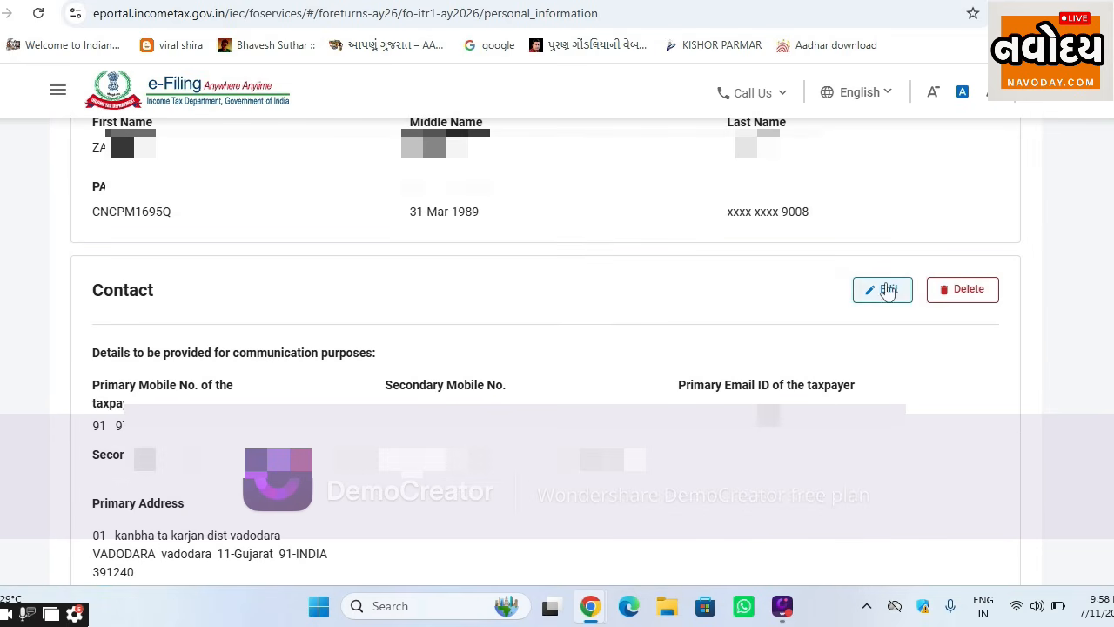
{"action": "scroll", "coordinate": [261, 339], "scroll_direction": "down", "scroll_amount": 3}
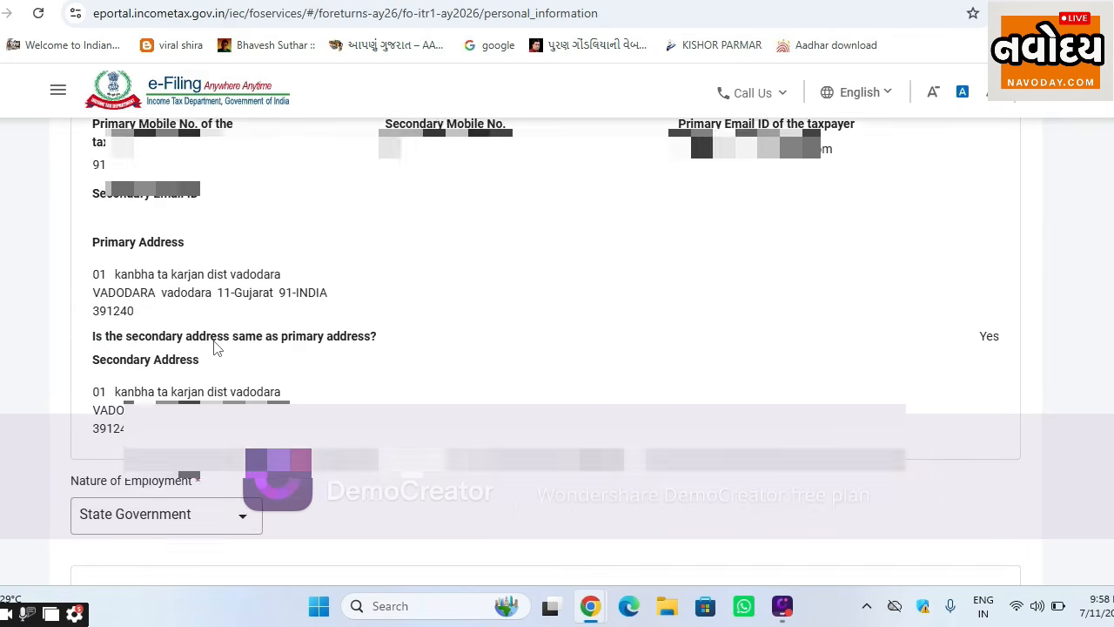
{"action": "scroll", "coordinate": [213, 348], "scroll_direction": "down", "scroll_amount": 3}
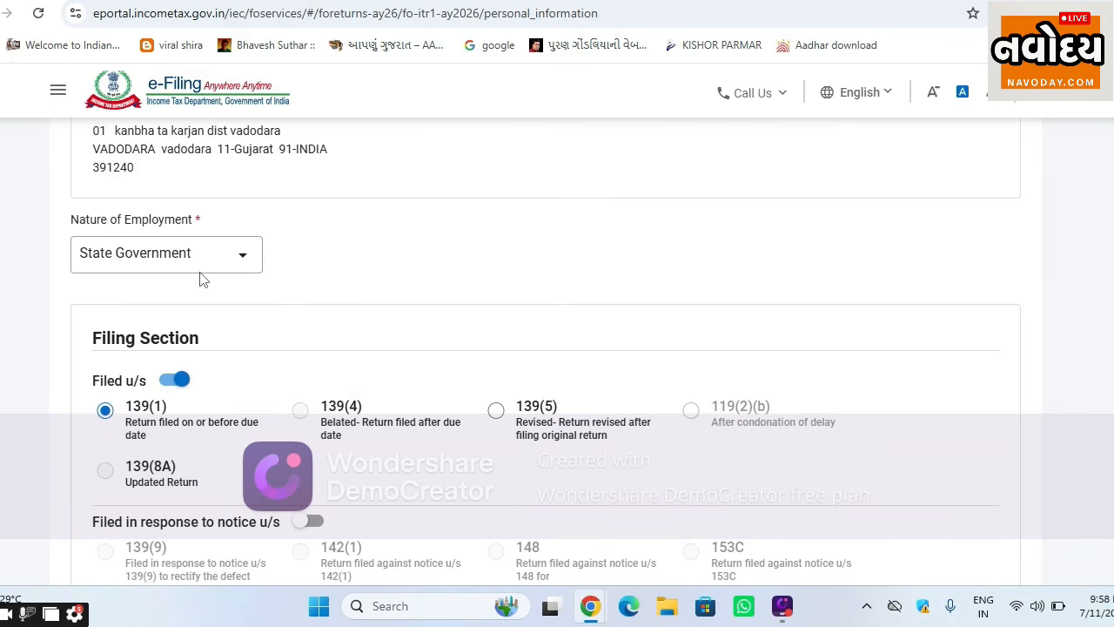
Step: Look through the available Nature of Employment options
{"action": "left_click", "coordinate": [246, 258]}
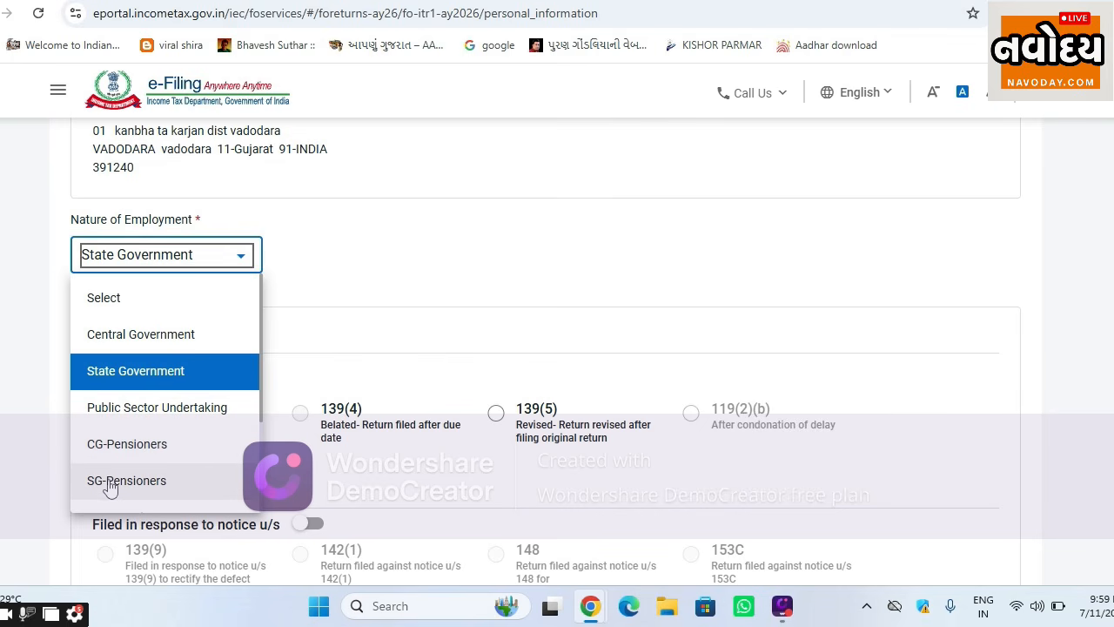
{"action": "scroll", "coordinate": [109, 496], "scroll_direction": "down", "scroll_amount": 2}
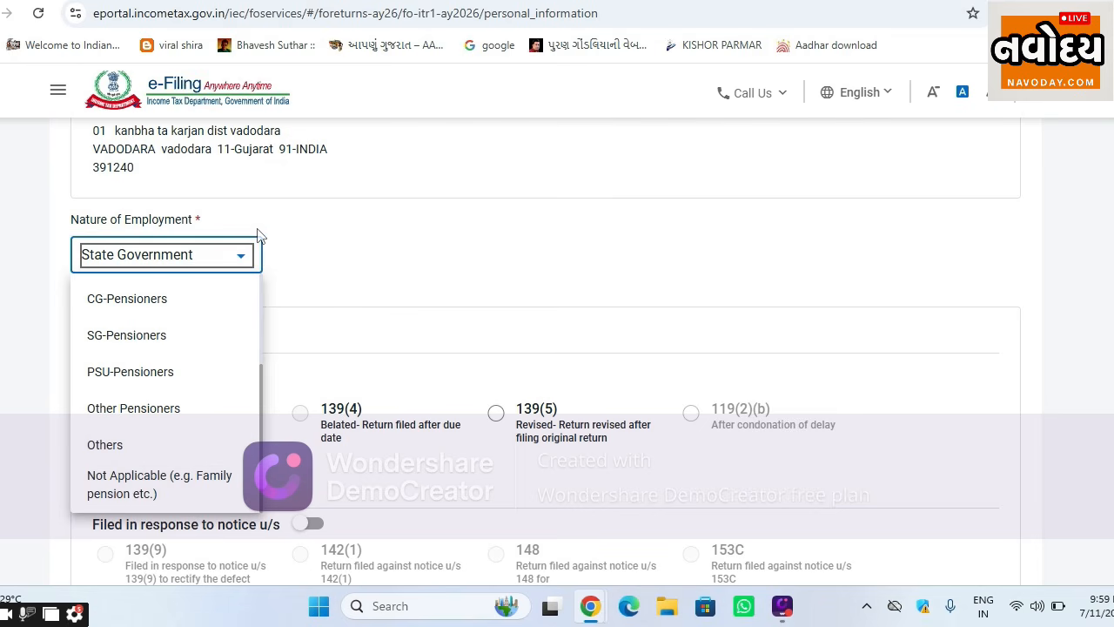
{"action": "left_click", "coordinate": [318, 277]}
Step: Check the section the return is filed under, the new tax regime choice and the representative assessee answer
{"action": "scroll", "coordinate": [357, 296], "scroll_direction": "down", "scroll_amount": 2}
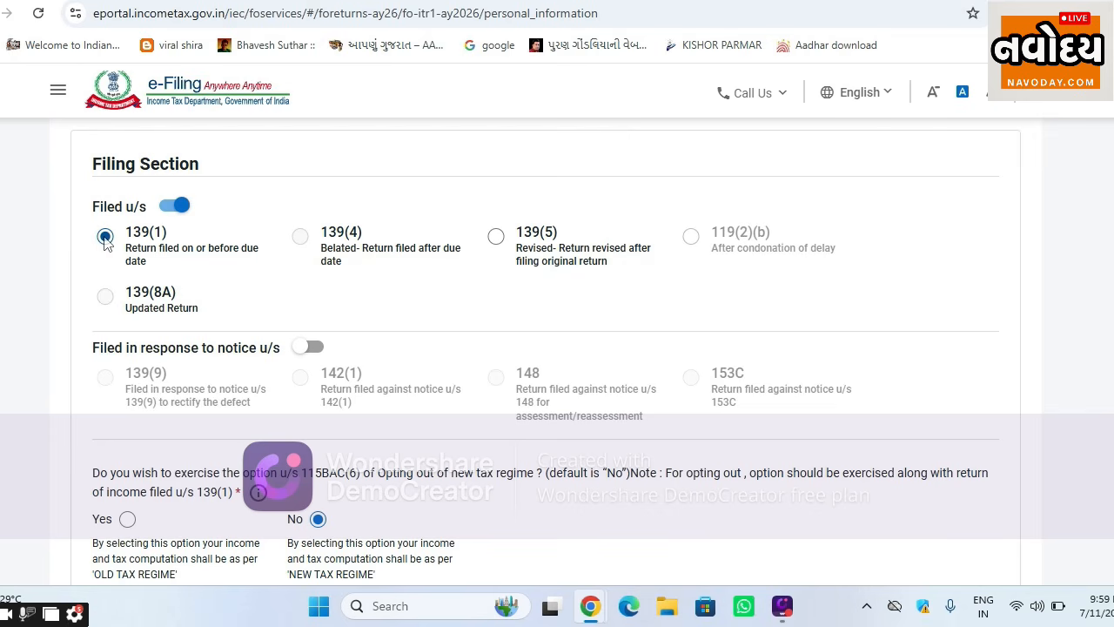
{"action": "scroll", "coordinate": [235, 338], "scroll_direction": "down", "scroll_amount": 2}
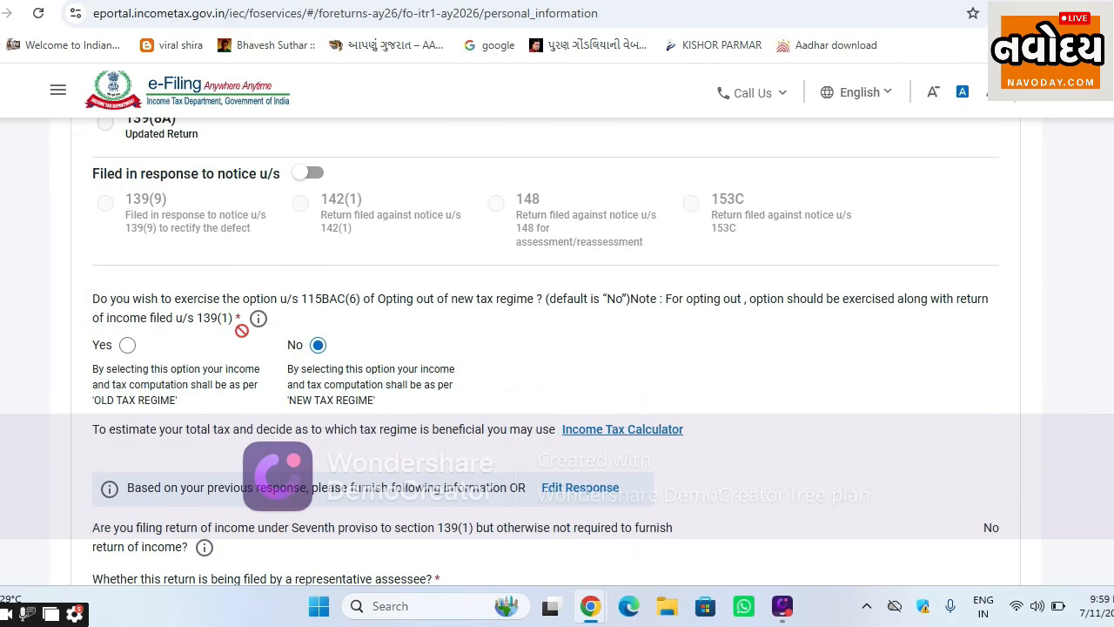
{"action": "scroll", "coordinate": [235, 335], "scroll_direction": "down", "scroll_amount": 1}
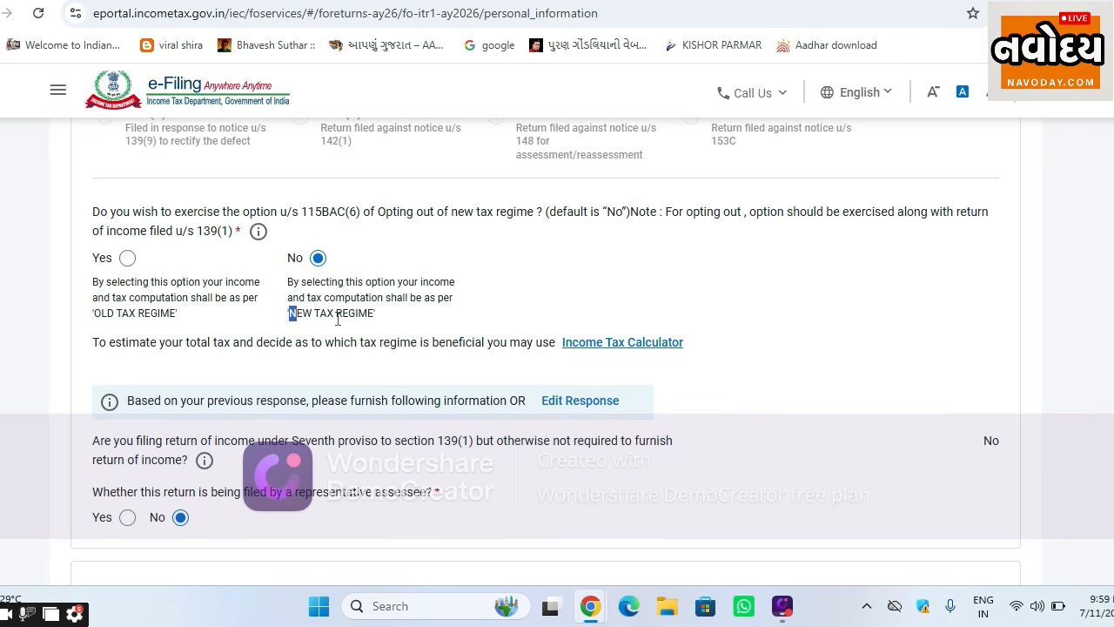
{"action": "left_click_drag", "start_coordinate": [338, 319], "coordinate": [376, 329]}
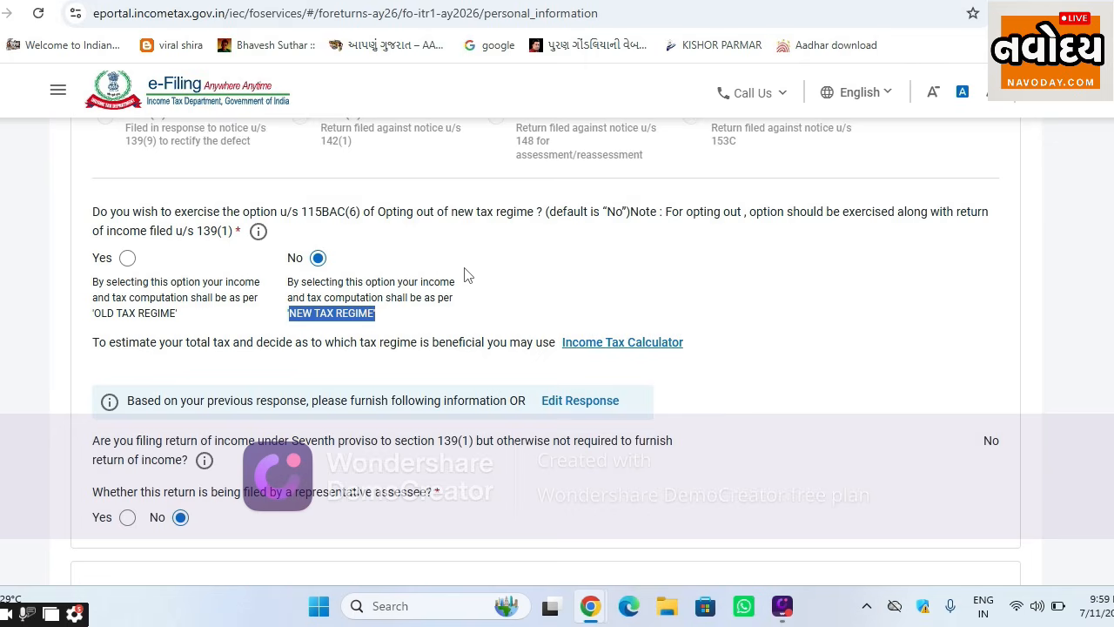
{"action": "scroll", "coordinate": [320, 312], "scroll_direction": "down", "scroll_amount": 1}
{"action": "scroll", "coordinate": [287, 313], "scroll_direction": "down", "scroll_amount": 1}
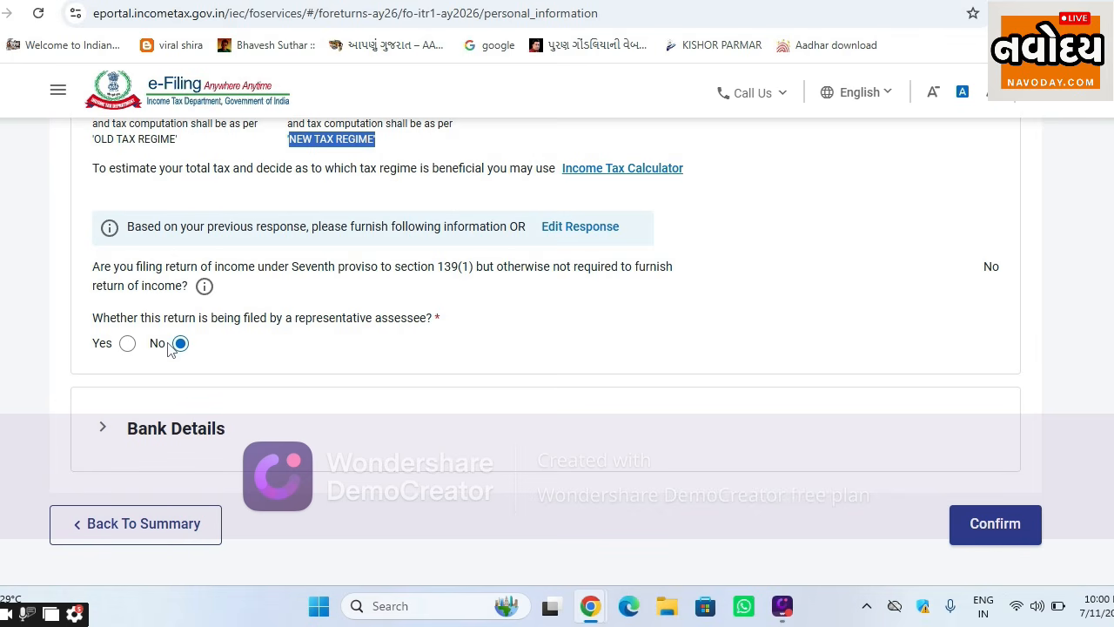
{"action": "scroll", "coordinate": [361, 298], "scroll_direction": "up", "scroll_amount": 1}
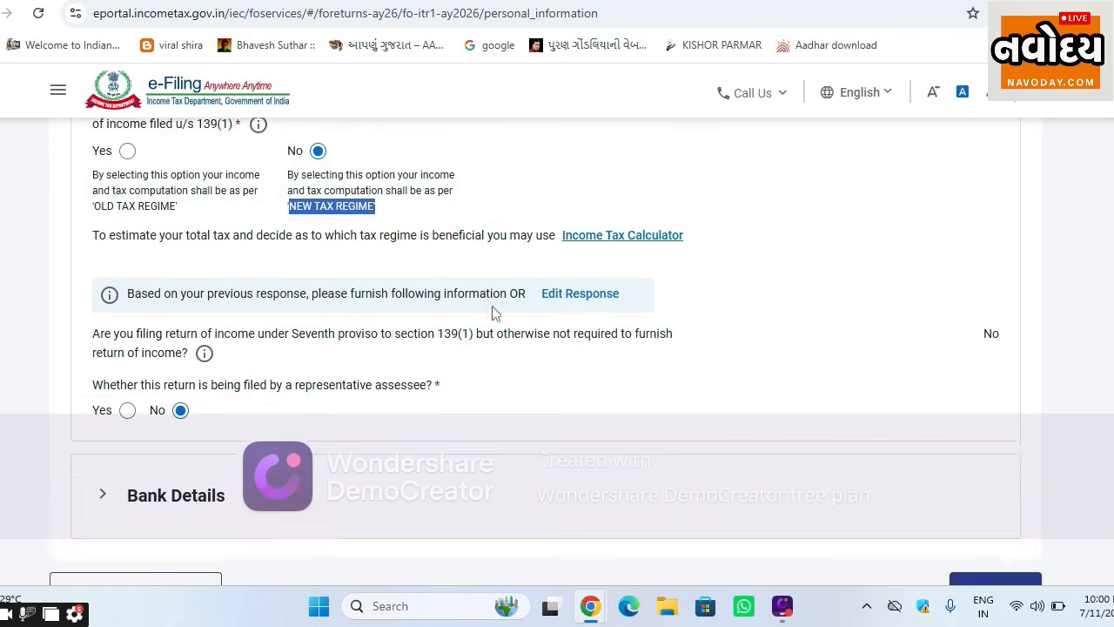
Step: Confirm the Personal Information section and open Gross Total Income from the Return Summary
{"action": "scroll", "coordinate": [512, 493], "scroll_direction": "down", "scroll_amount": 2}
{"action": "left_click", "coordinate": [992, 446]}
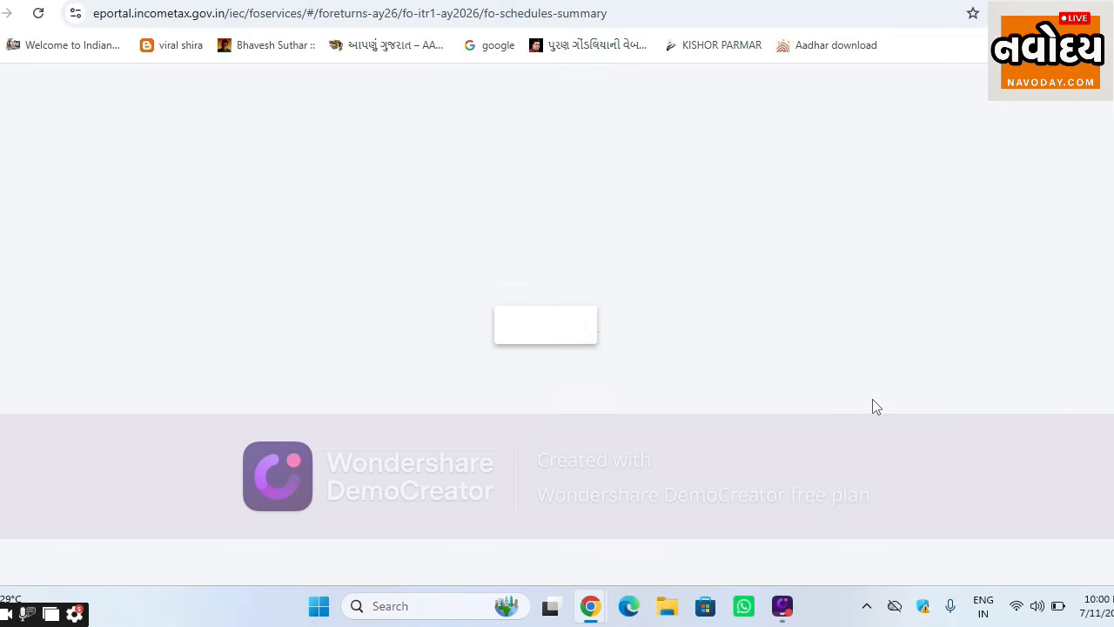
{"action": "scroll", "coordinate": [714, 366], "scroll_direction": "up", "scroll_amount": 5}
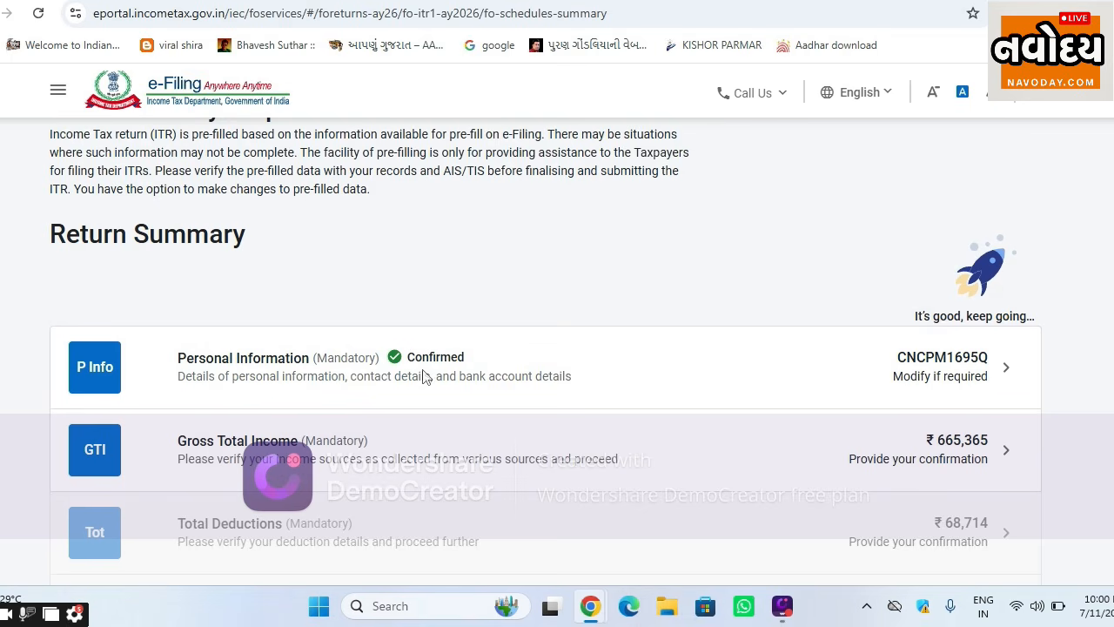
{"action": "scroll", "coordinate": [805, 423], "scroll_direction": "down", "scroll_amount": 2}
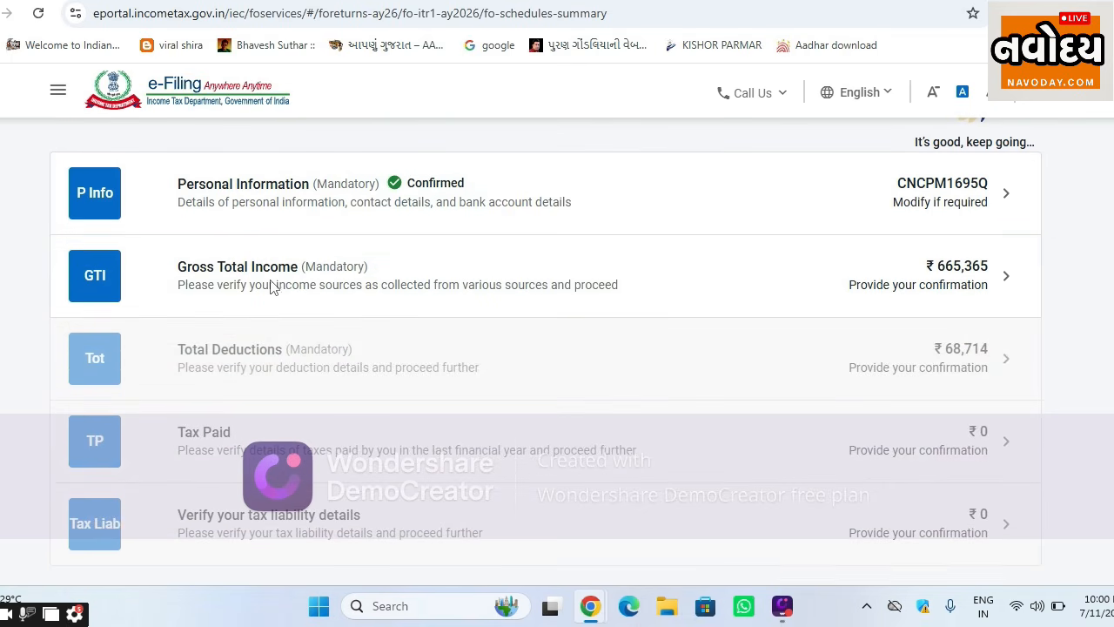
{"action": "left_click", "coordinate": [955, 277]}
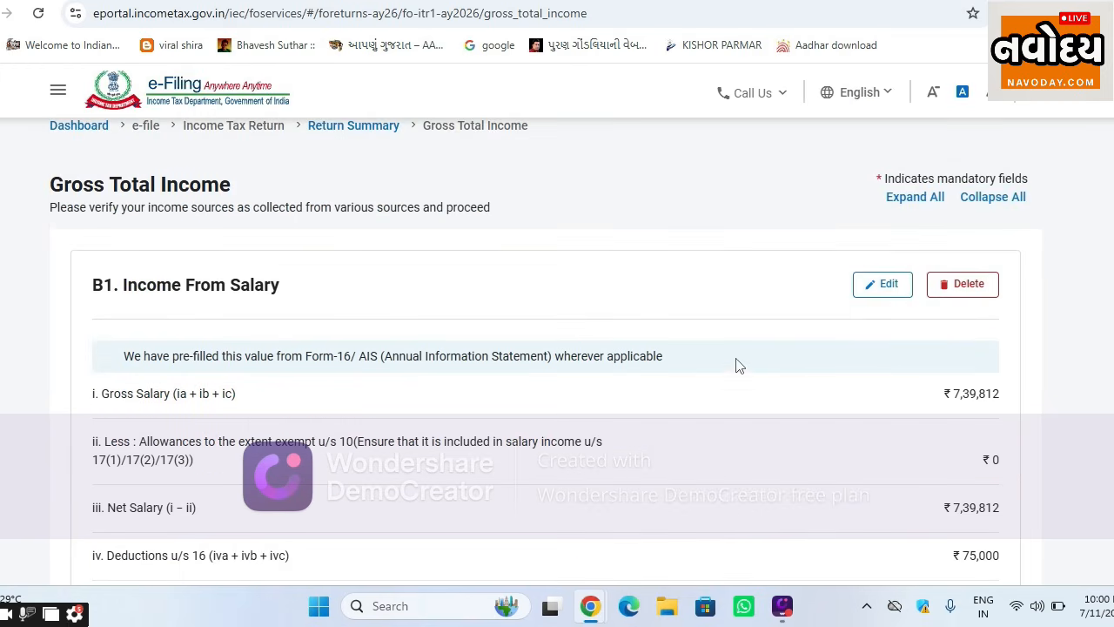
Step: Review the pre-filled B1 Income From Salary breakdown, from gross salary and exempt allowances to deductions and chargeable income
{"action": "scroll", "coordinate": [375, 357], "scroll_direction": "down", "scroll_amount": 1}
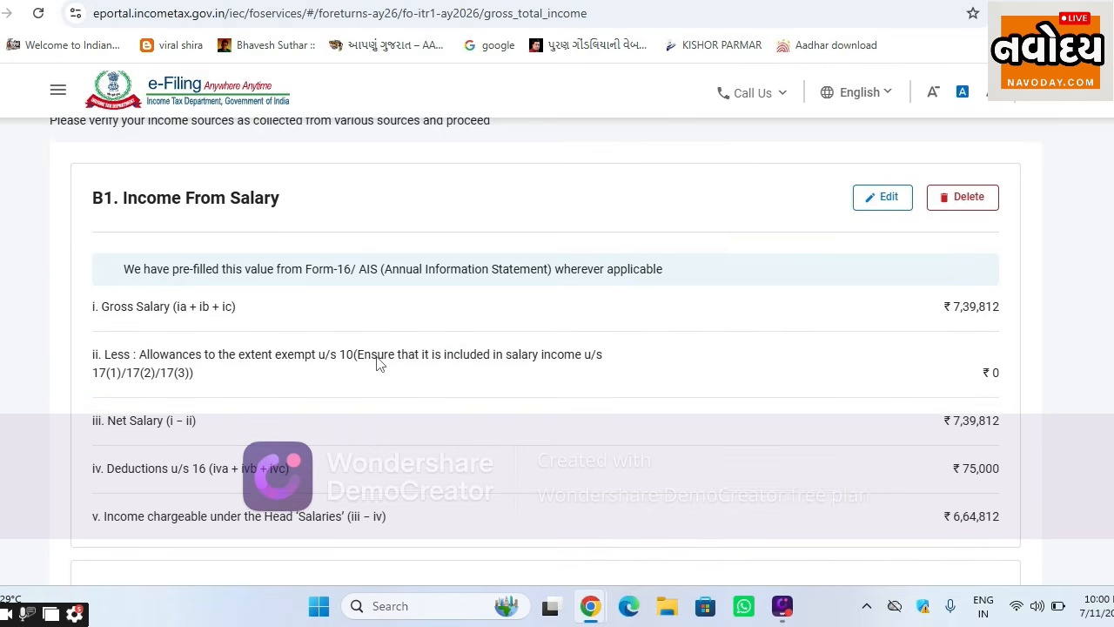
{"action": "scroll", "coordinate": [427, 319], "scroll_direction": "down", "scroll_amount": 1}
{"action": "scroll", "coordinate": [316, 294], "scroll_direction": "up", "scroll_amount": 1}
{"action": "scroll", "coordinate": [971, 315], "scroll_direction": "down", "scroll_amount": 1}
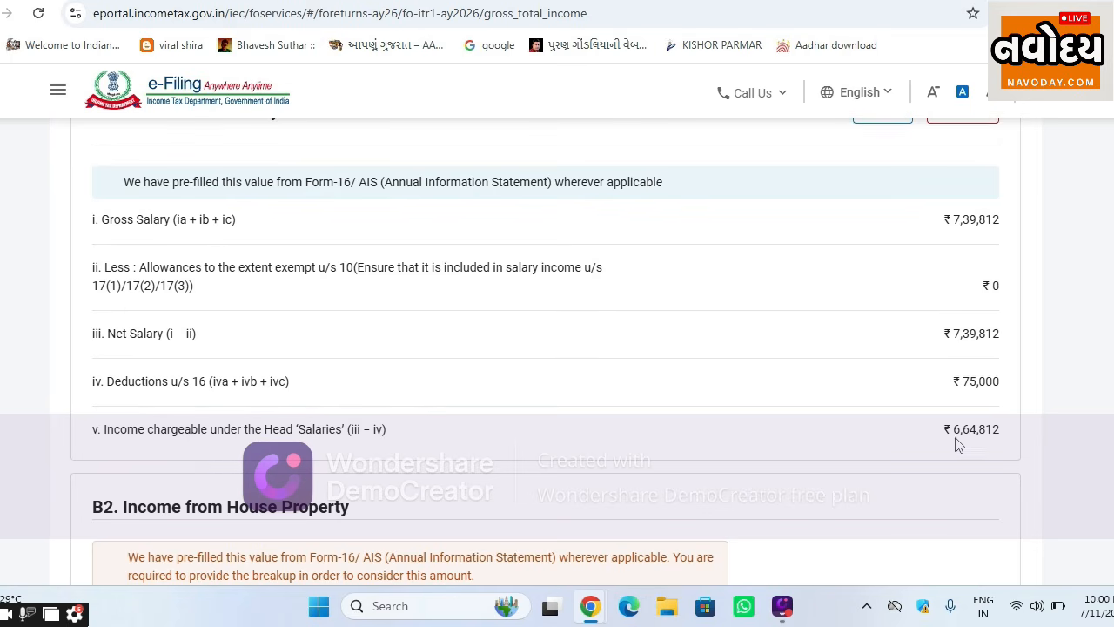
{"action": "scroll", "coordinate": [866, 396], "scroll_direction": "up", "scroll_amount": 1}
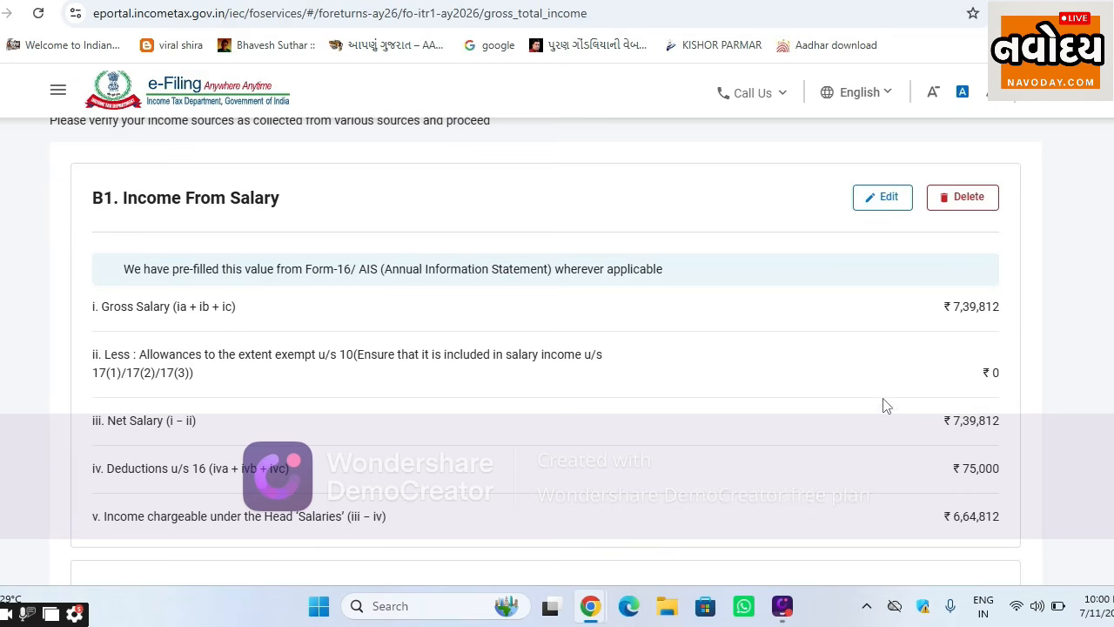
{"action": "scroll", "coordinate": [857, 398], "scroll_direction": "down", "scroll_amount": 3}
{"action": "scroll", "coordinate": [851, 386], "scroll_direction": "up", "scroll_amount": 4}
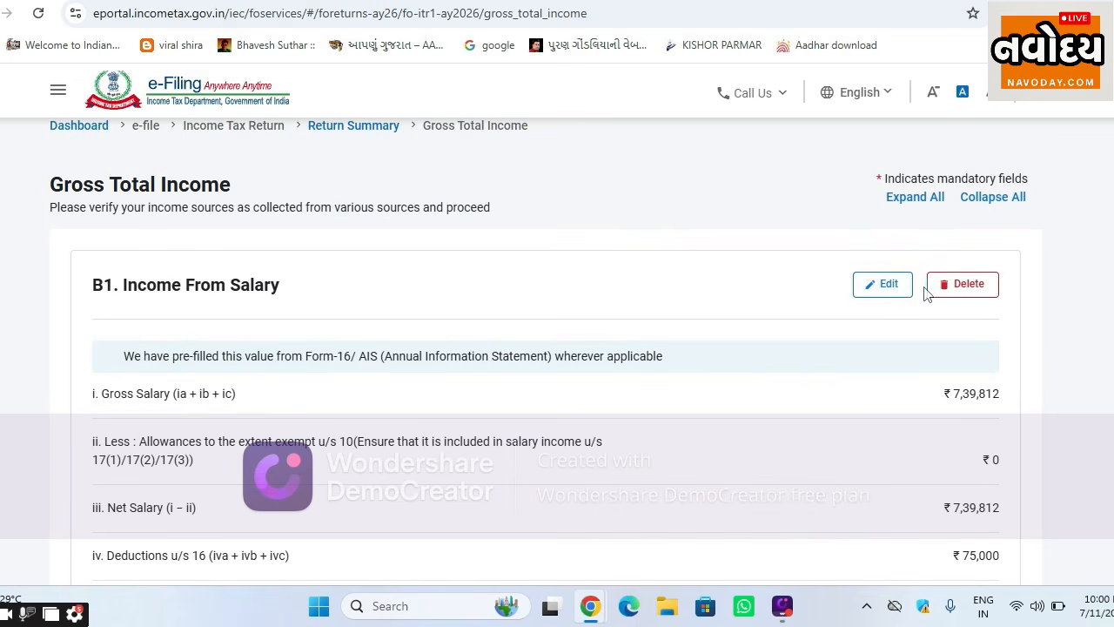
Step: Open B1 Income From Salary for editing, check the section 17 salary and section 16 deduction fields, and save it
{"action": "left_click", "coordinate": [891, 296]}
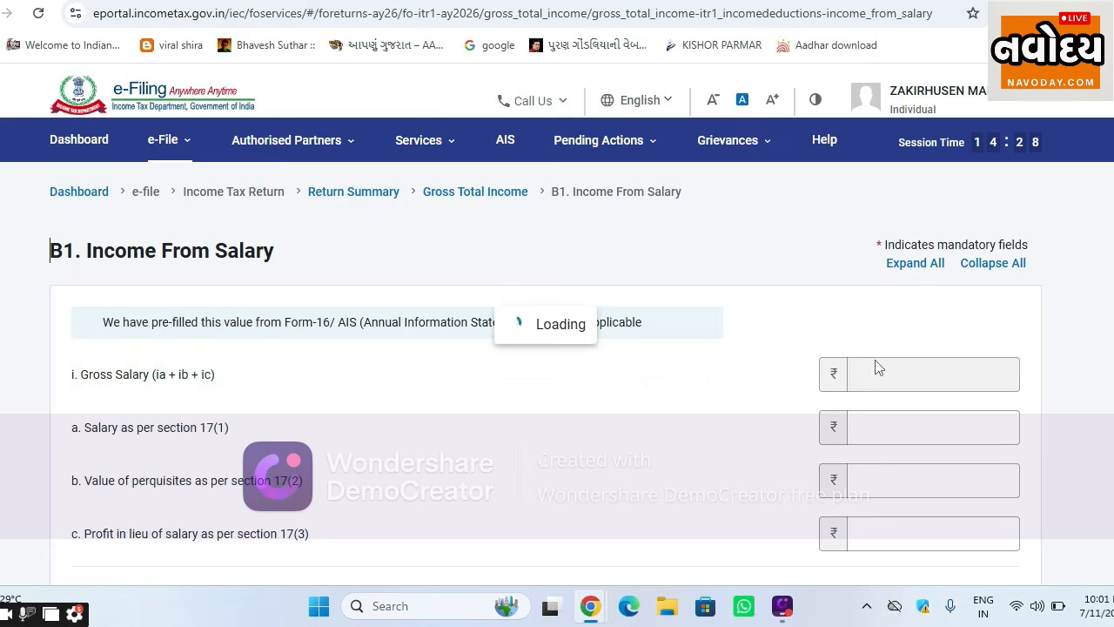
{"action": "scroll", "coordinate": [873, 375], "scroll_direction": "down", "scroll_amount": 1}
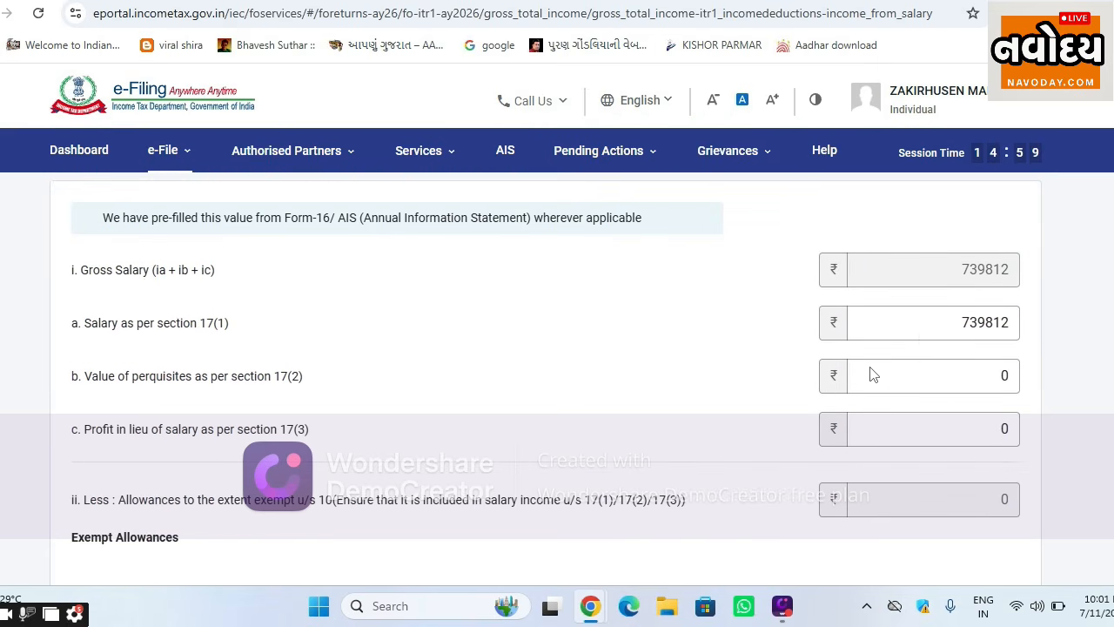
{"action": "scroll", "coordinate": [923, 267], "scroll_direction": "down", "scroll_amount": 1}
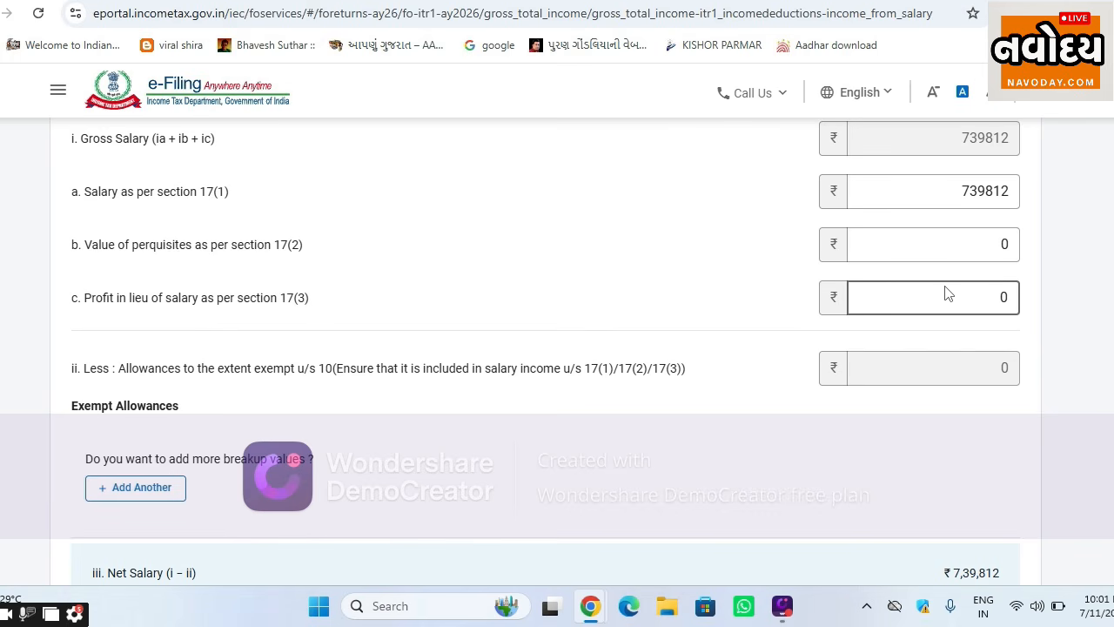
{"action": "scroll", "coordinate": [1095, 364], "scroll_direction": "down", "scroll_amount": 5}
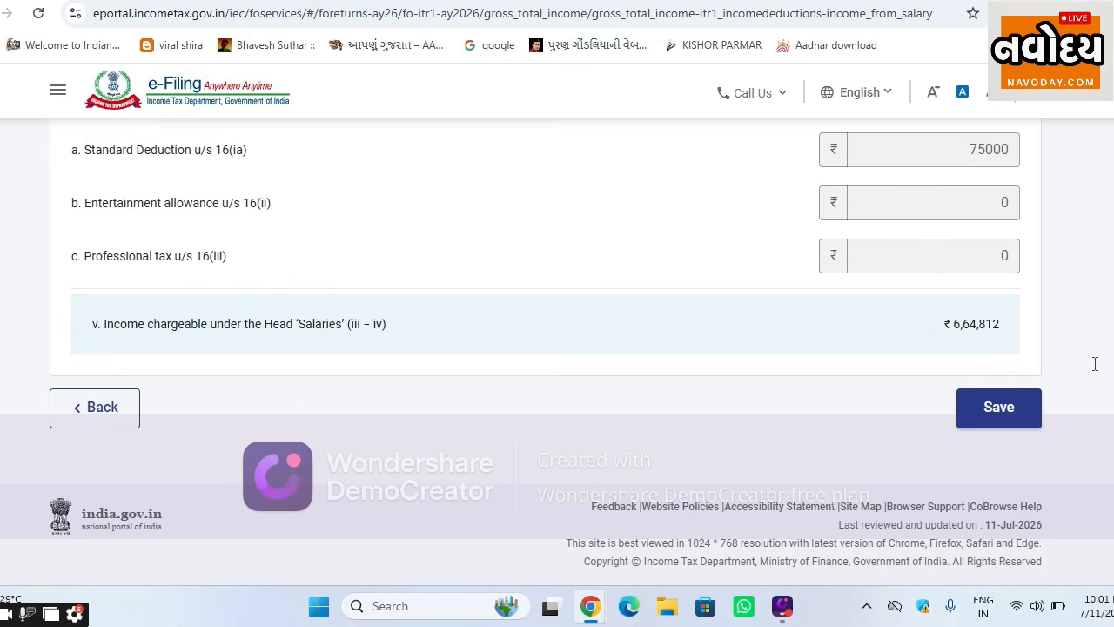
{"action": "left_click", "coordinate": [1007, 408]}
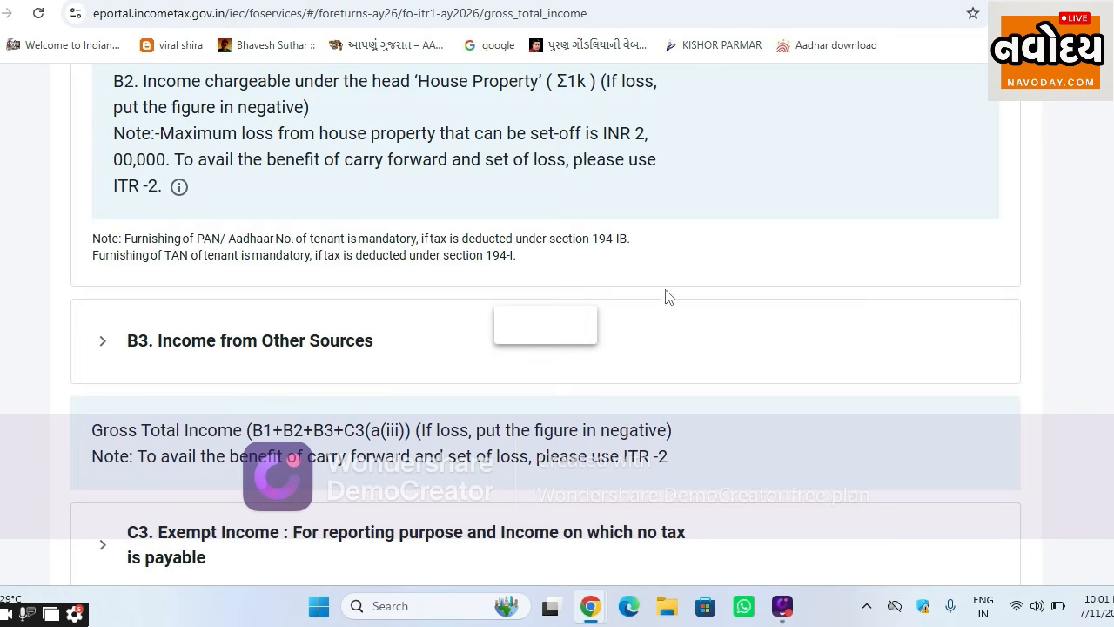
Step: Recheck the saved salary figures in the B1 summary on the Gross Total Income page
{"action": "scroll", "coordinate": [667, 297], "scroll_direction": "up", "scroll_amount": 3}
{"action": "scroll", "coordinate": [667, 297], "scroll_direction": "up", "scroll_amount": 4}
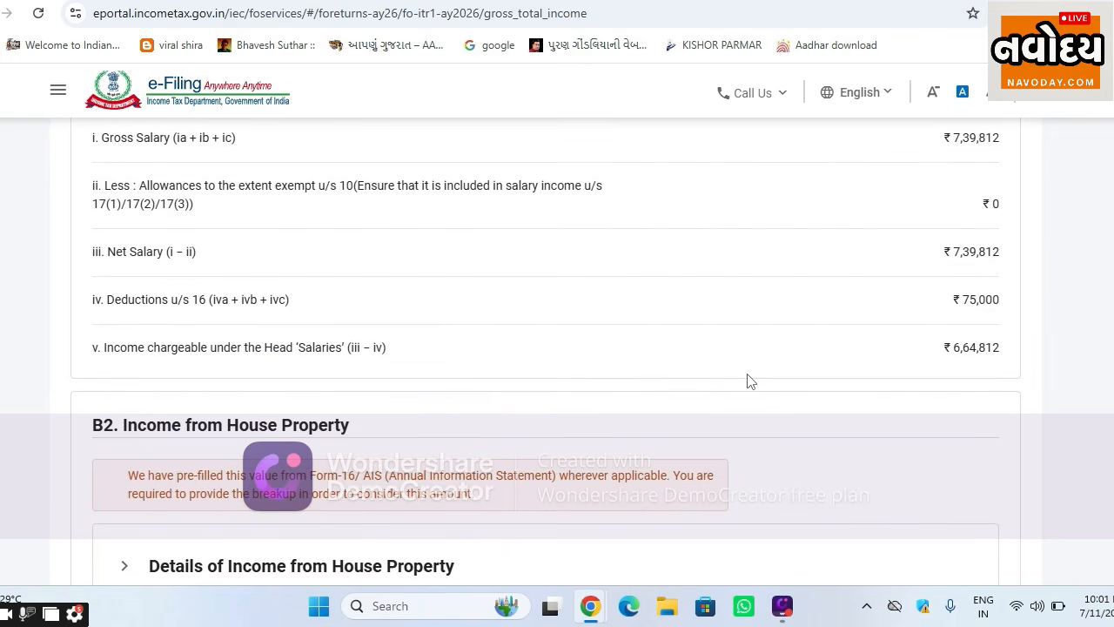
{"action": "scroll", "coordinate": [766, 382], "scroll_direction": "up", "scroll_amount": 1}
{"action": "scroll", "coordinate": [898, 358], "scroll_direction": "up", "scroll_amount": 2}
{"action": "scroll", "coordinate": [899, 359], "scroll_direction": "down", "scroll_amount": 2}
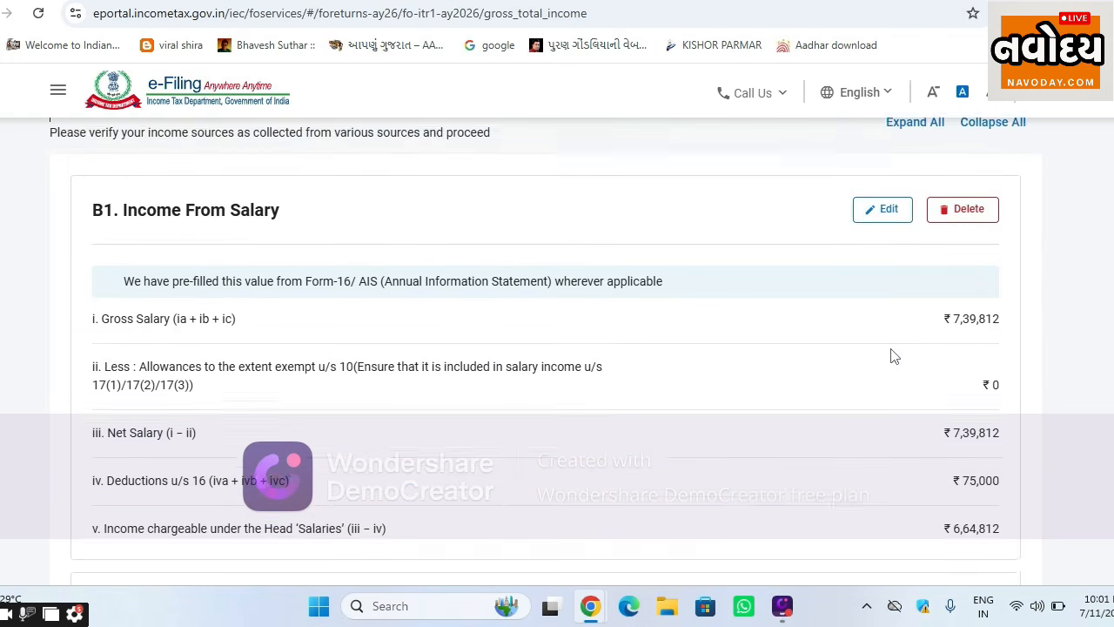
{"action": "scroll", "coordinate": [557, 348], "scroll_direction": "down", "scroll_amount": 1}
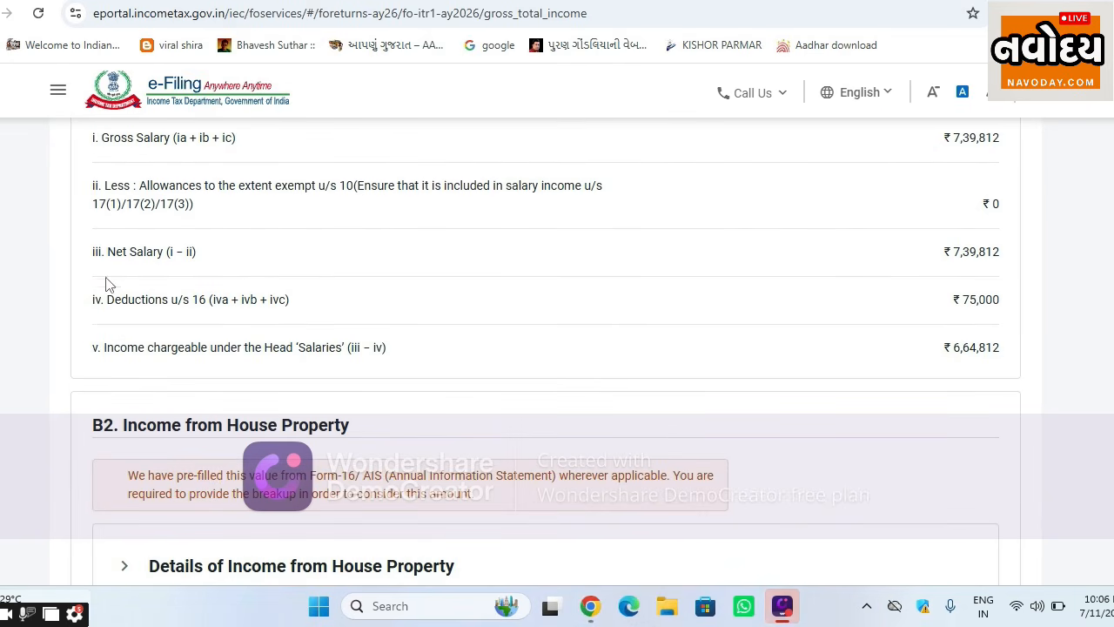
Step: Examine the B2 Income from House Property section and the Other Sources, Gross Total Income and exempt income amounts
{"action": "scroll", "coordinate": [209, 315], "scroll_direction": "down", "scroll_amount": 2}
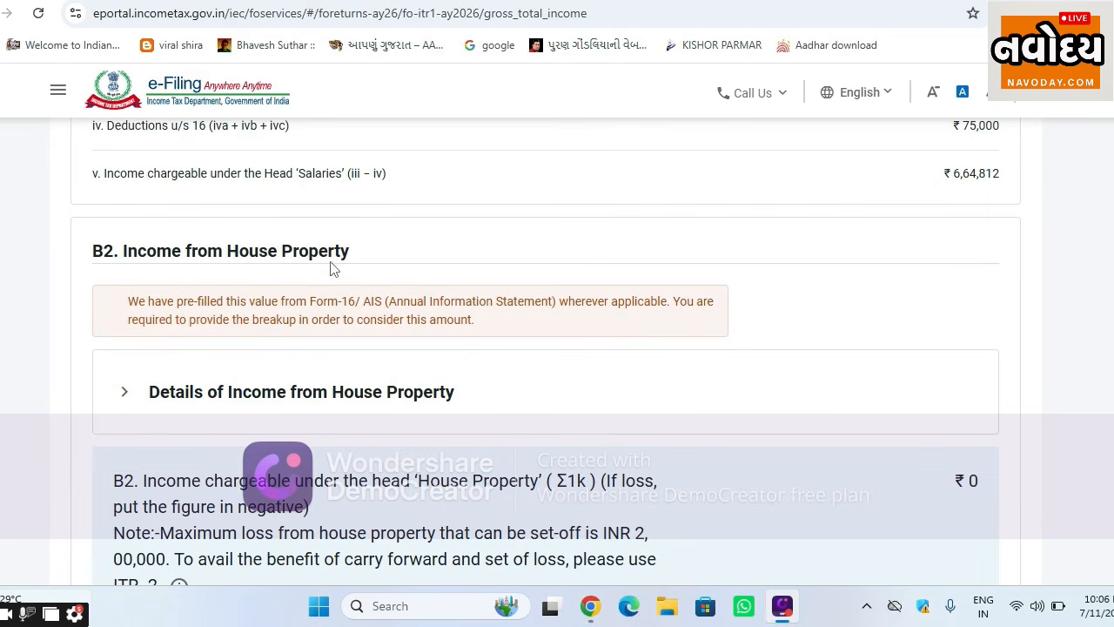
{"action": "scroll", "coordinate": [339, 266], "scroll_direction": "up", "scroll_amount": 1}
{"action": "scroll", "coordinate": [341, 273], "scroll_direction": "down", "scroll_amount": 1}
{"action": "scroll", "coordinate": [261, 275], "scroll_direction": "down", "scroll_amount": 2}
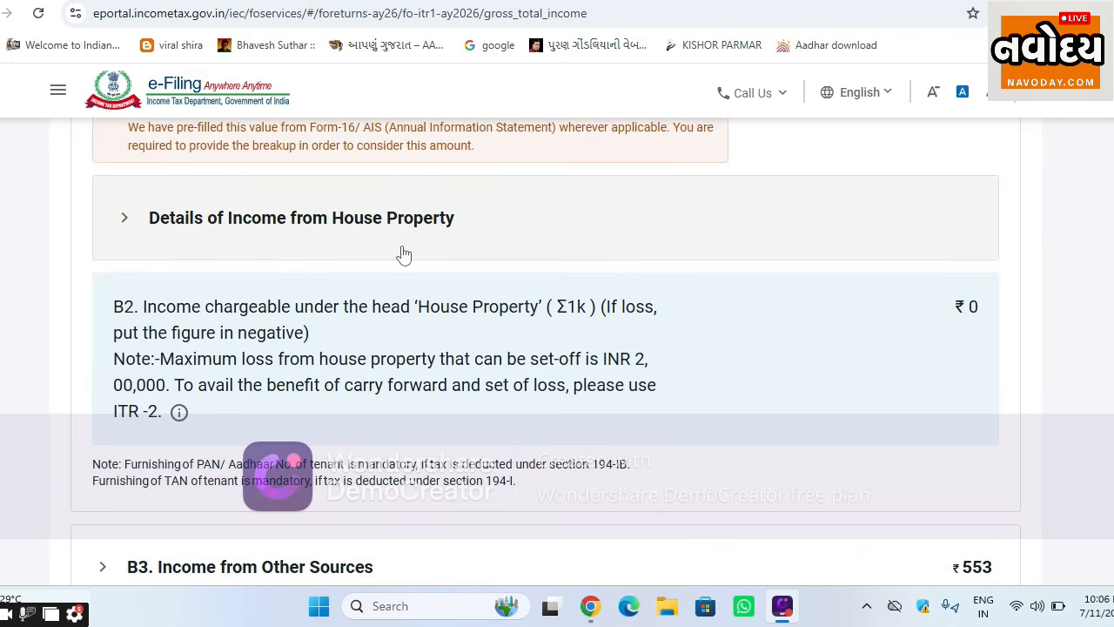
{"action": "scroll", "coordinate": [470, 235], "scroll_direction": "down", "scroll_amount": 1}
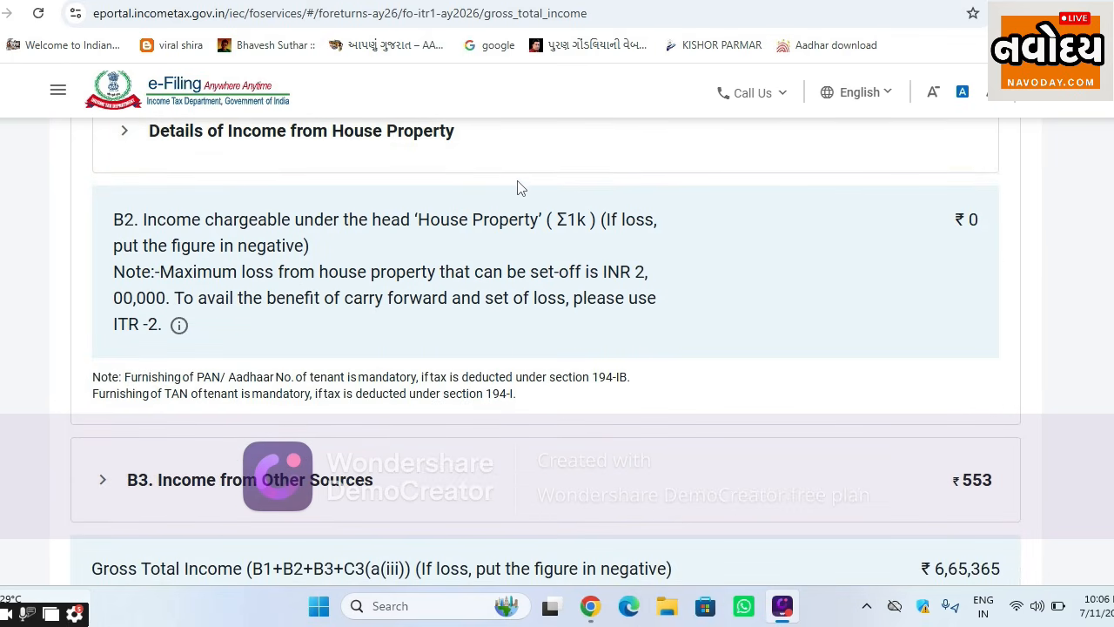
{"action": "scroll", "coordinate": [520, 188], "scroll_direction": "down", "scroll_amount": 3}
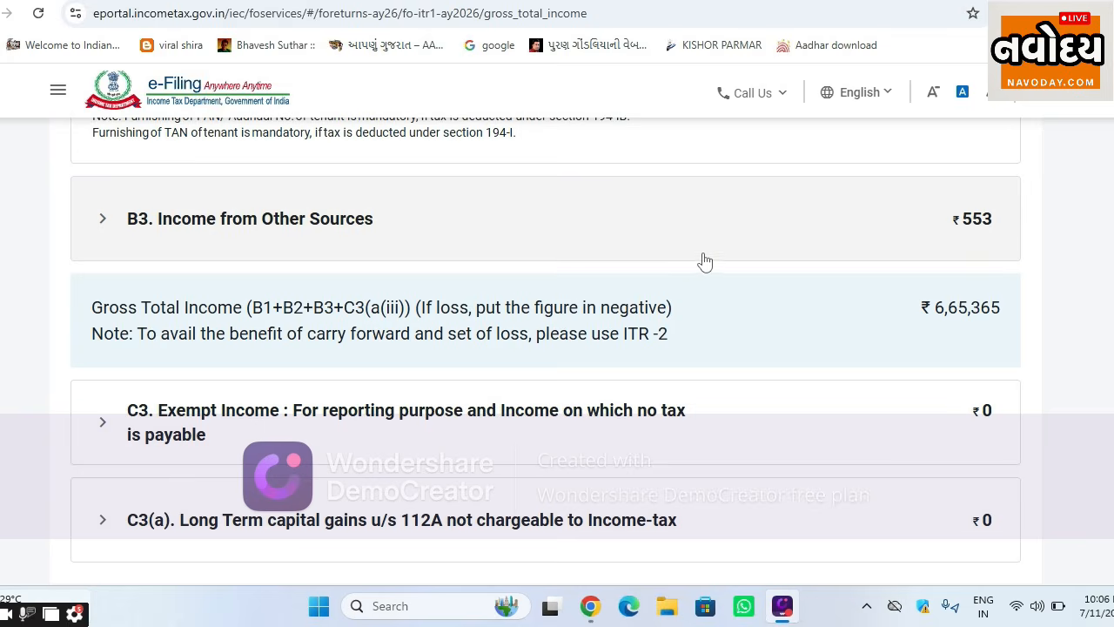
{"action": "scroll", "coordinate": [692, 261], "scroll_direction": "down", "scroll_amount": 2}
{"action": "scroll", "coordinate": [687, 261], "scroll_direction": "up", "scroll_amount": 3}
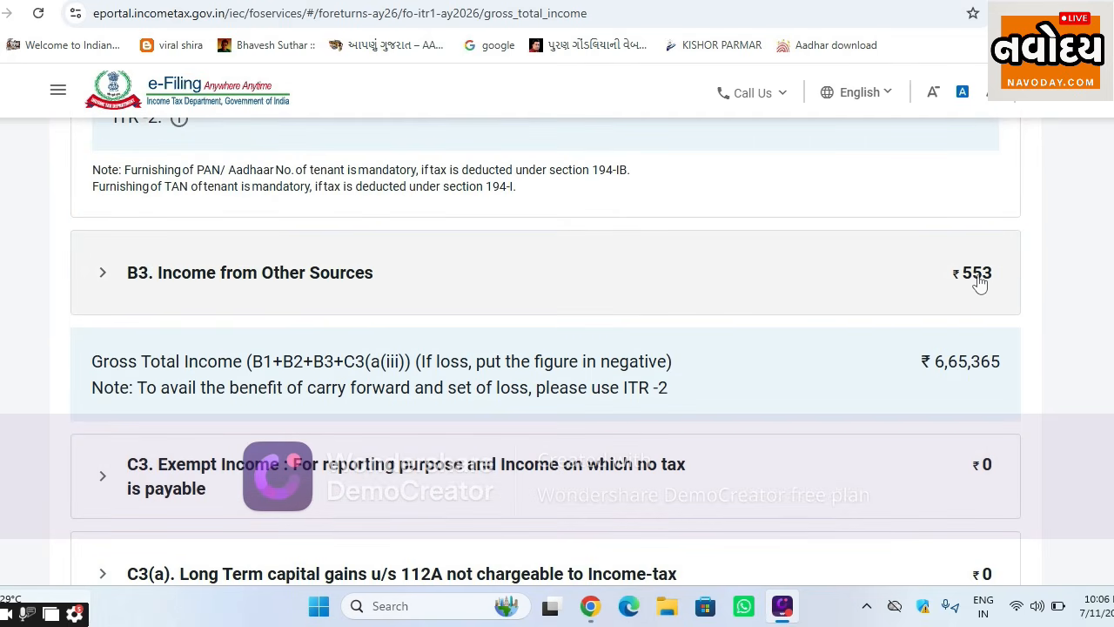
Step: Expand B3 Income from Other Sources and check its savings bank interest entry against the Gross Total Income
{"action": "left_click", "coordinate": [160, 280]}
{"action": "left_click", "coordinate": [322, 283]}
{"action": "scroll", "coordinate": [370, 287], "scroll_direction": "down", "scroll_amount": 2}
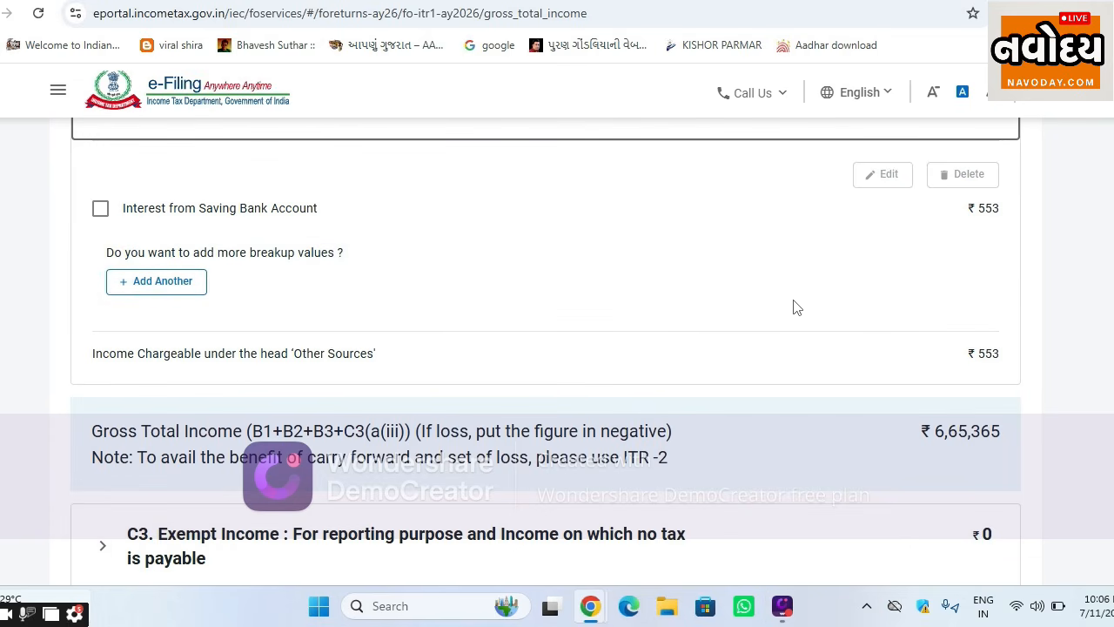
{"action": "scroll", "coordinate": [933, 266], "scroll_direction": "down", "scroll_amount": 1}
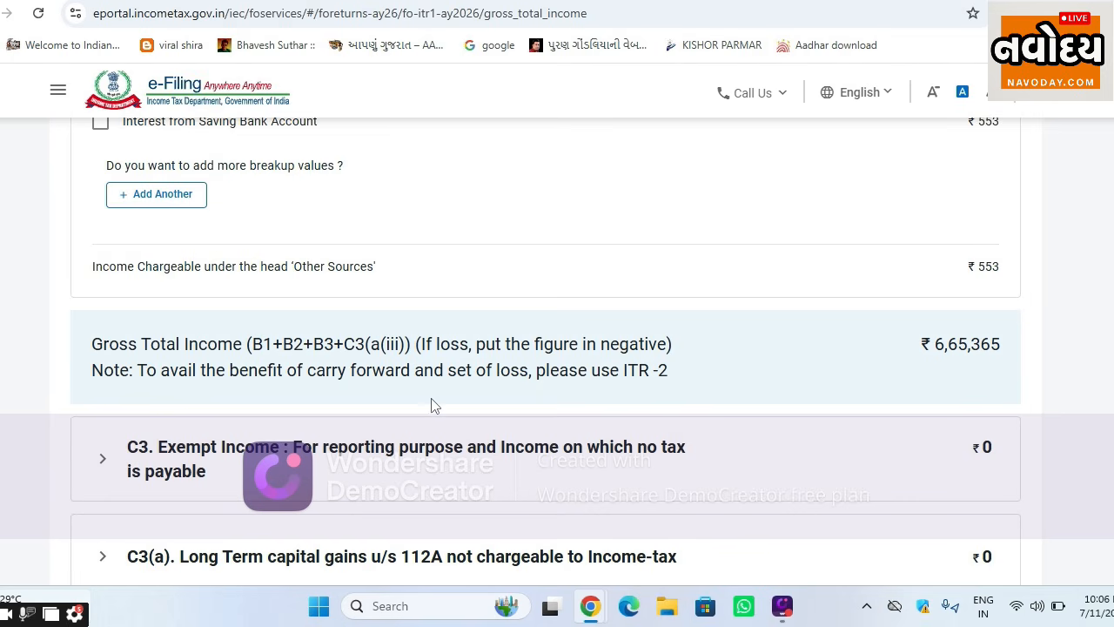
{"action": "scroll", "coordinate": [544, 411], "scroll_direction": "down", "scroll_amount": 1}
{"action": "scroll", "coordinate": [281, 391], "scroll_direction": "down", "scroll_amount": 1}
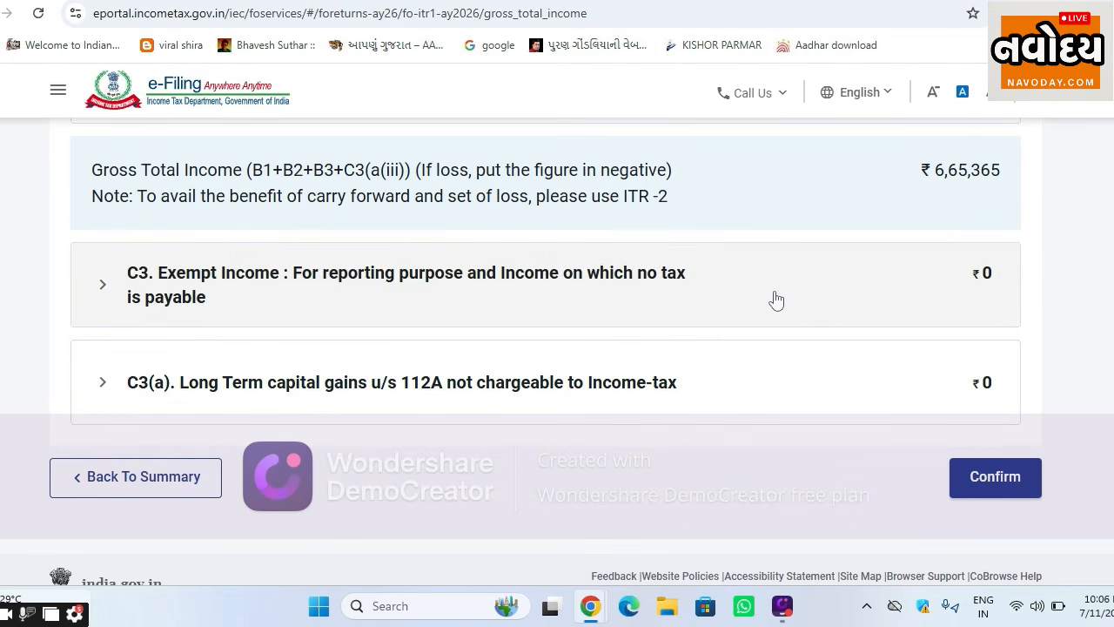
Step: Expand C3 Exempt Income and check its breakup entries and total amount
{"action": "left_click", "coordinate": [95, 277]}
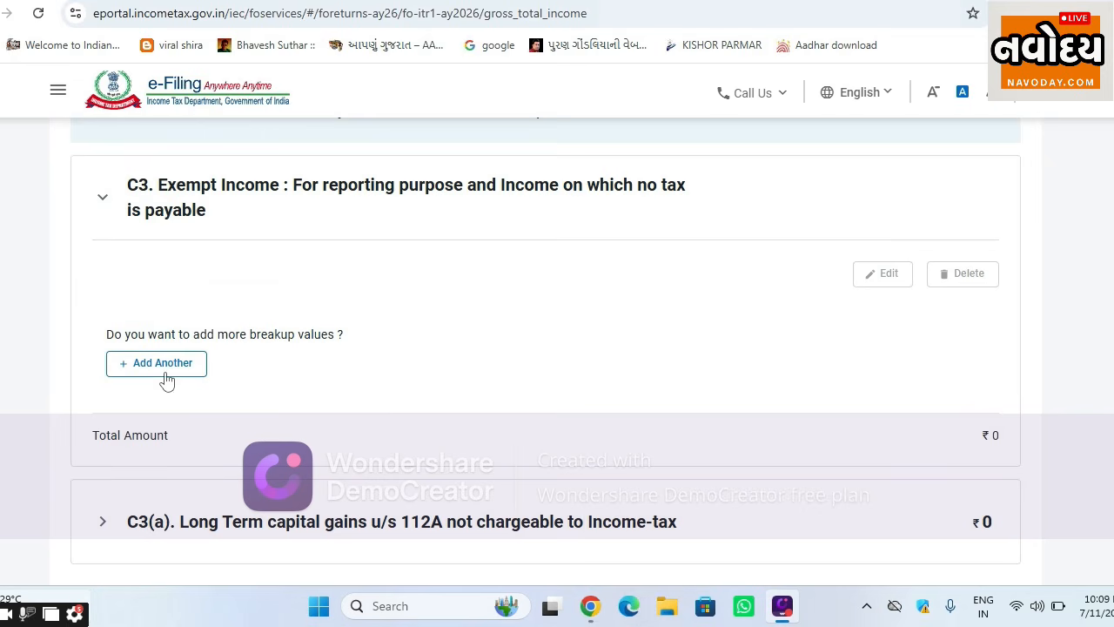
{"action": "scroll", "coordinate": [194, 315], "scroll_direction": "down", "scroll_amount": 1}
{"action": "scroll", "coordinate": [194, 316], "scroll_direction": "up", "scroll_amount": 2}
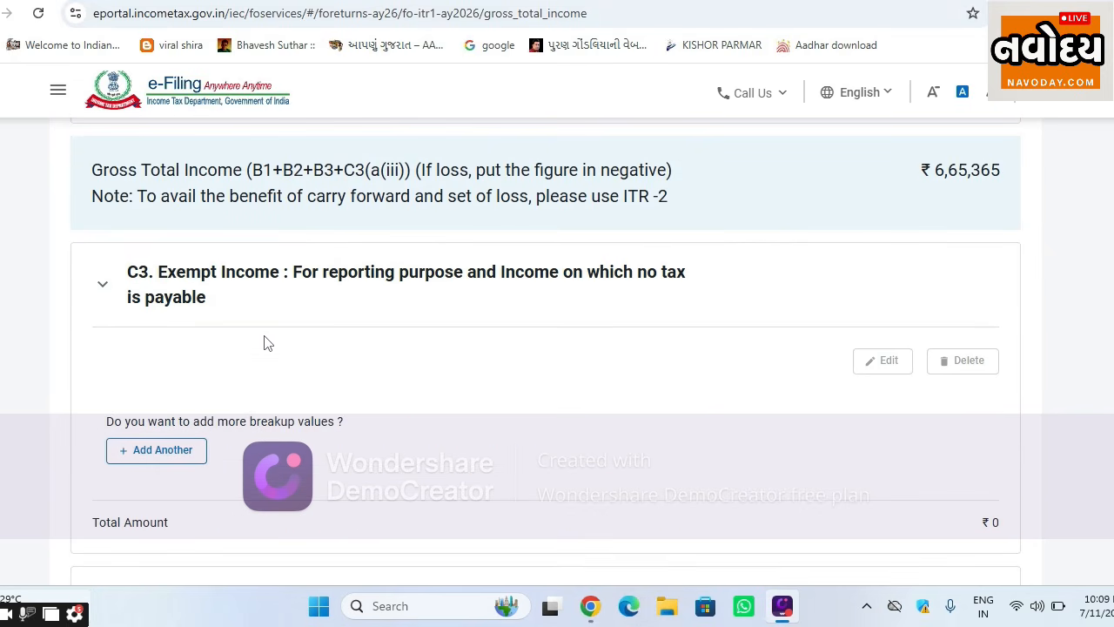
{"action": "scroll", "coordinate": [267, 345], "scroll_direction": "down", "scroll_amount": 1}
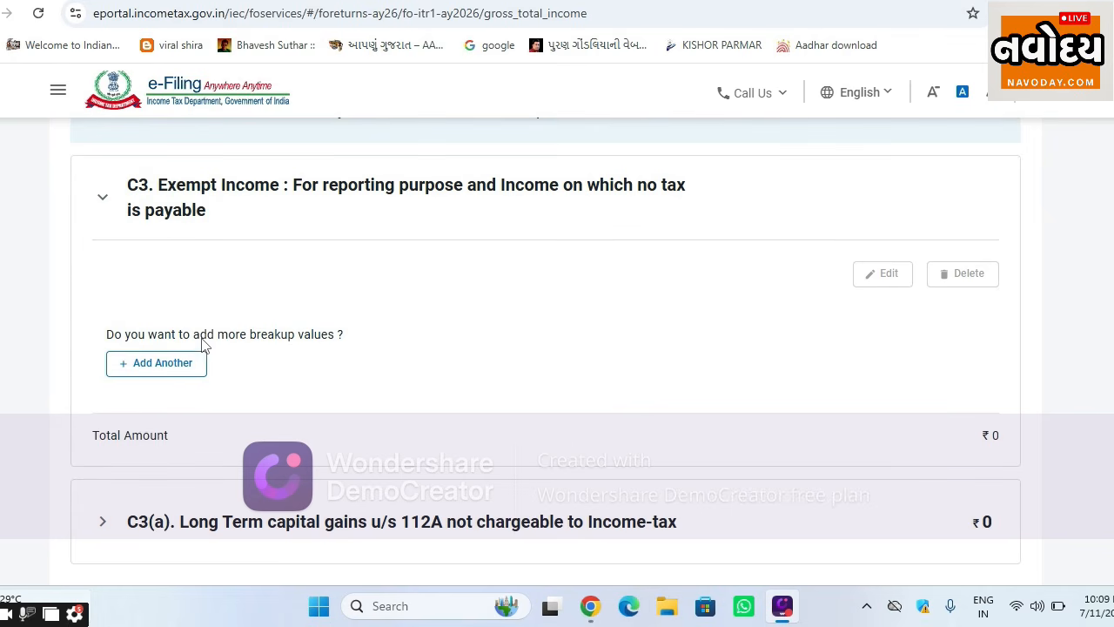
{"action": "scroll", "coordinate": [331, 251], "scroll_direction": "down", "scroll_amount": 2}
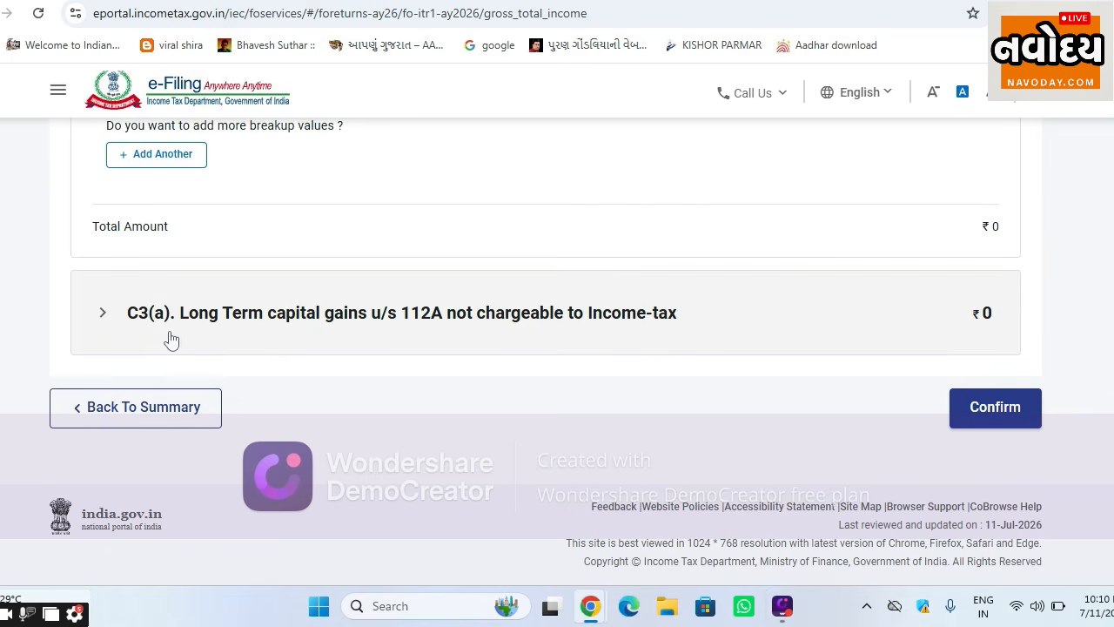
Step: Expand C3(a) Long Term capital gains u/s 112A and check the sale consideration and cost of acquisition fields
{"action": "left_click", "coordinate": [274, 345]}
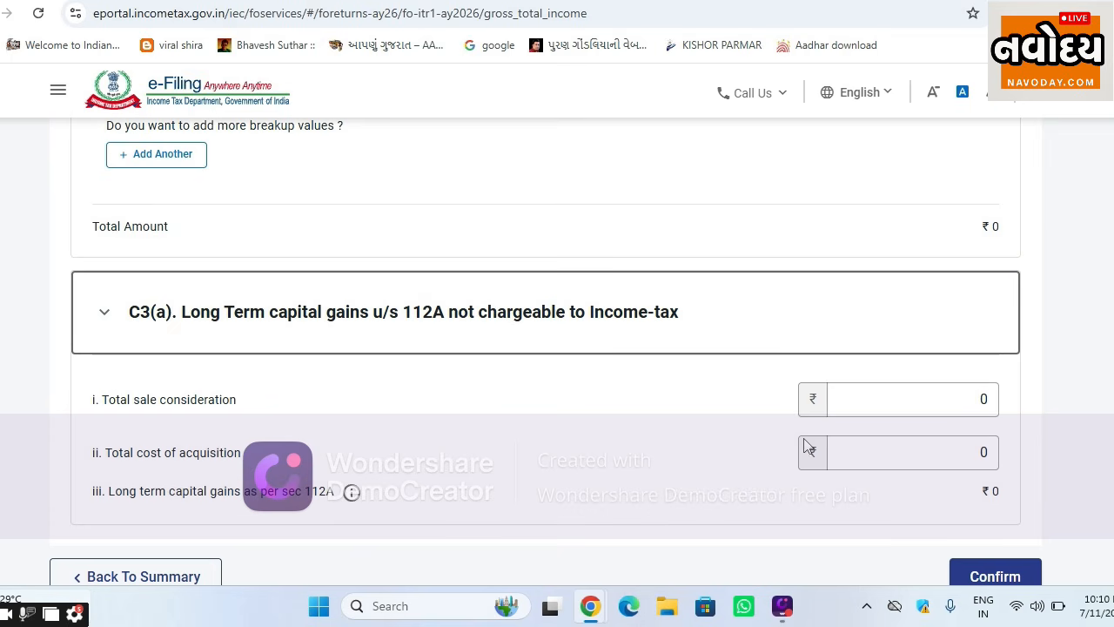
{"action": "left_click", "coordinate": [857, 397]}
{"action": "scroll", "coordinate": [671, 411], "scroll_direction": "down", "scroll_amount": 1}
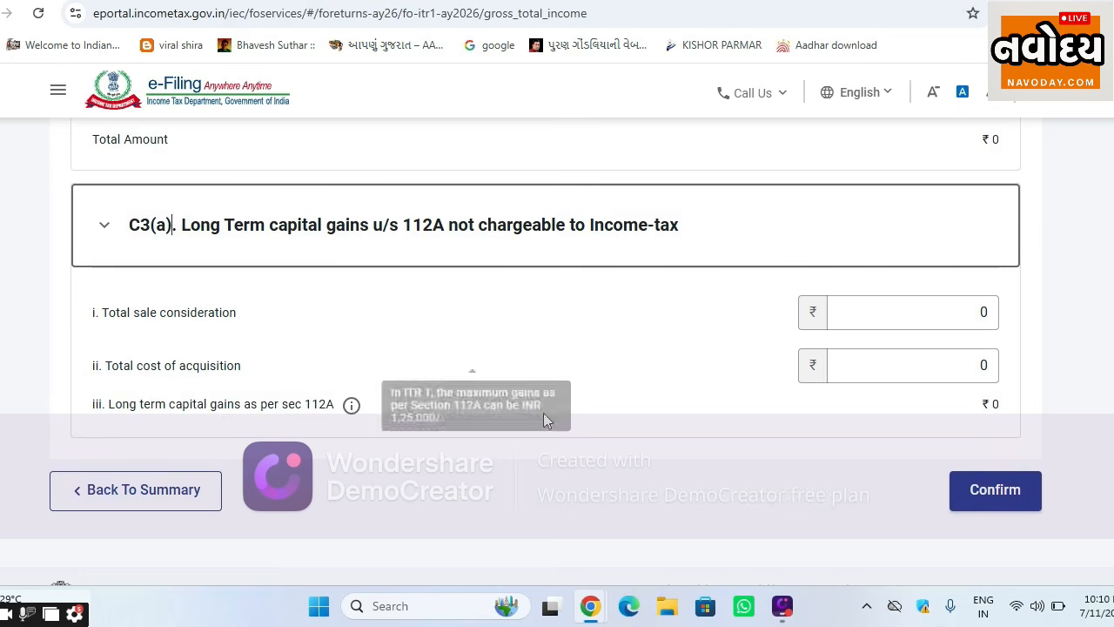
Step: Recheck the exempt income and gross total amounts and confirm the Gross Total Income section
{"action": "scroll", "coordinate": [353, 406], "scroll_direction": "up", "scroll_amount": 1}
{"action": "scroll", "coordinate": [334, 353], "scroll_direction": "up", "scroll_amount": 3}
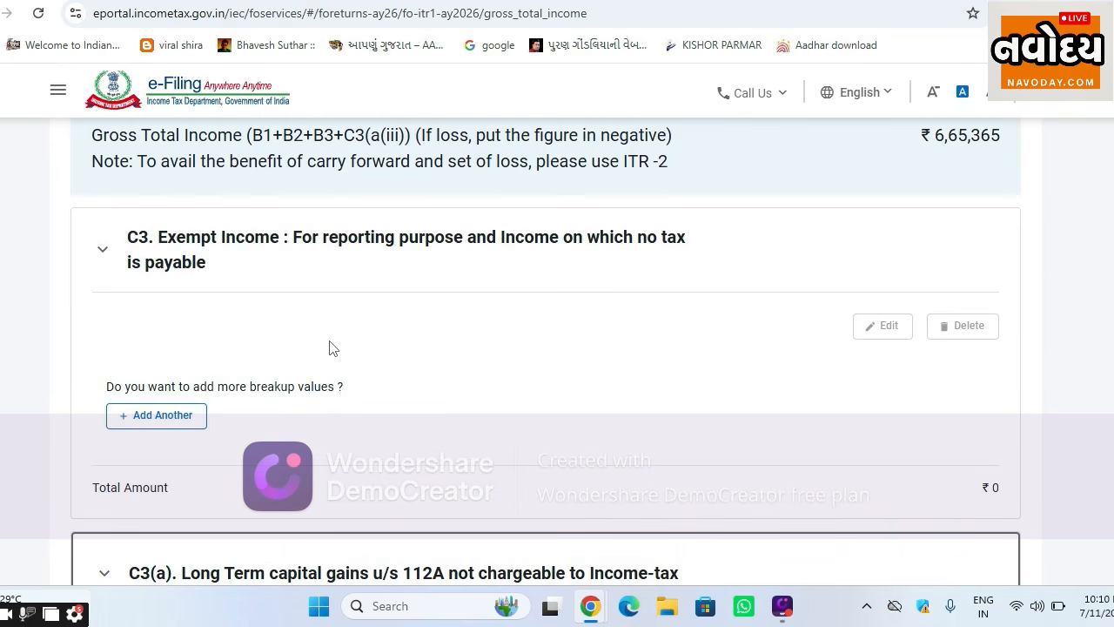
{"action": "scroll", "coordinate": [501, 365], "scroll_direction": "up", "scroll_amount": 2}
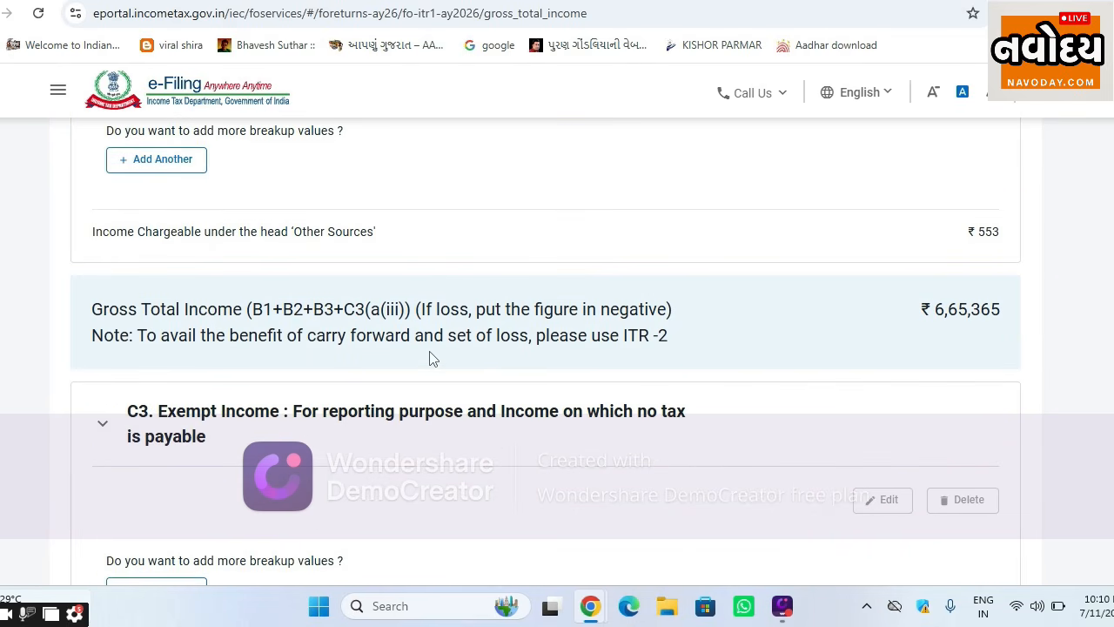
{"action": "scroll", "coordinate": [643, 366], "scroll_direction": "down", "scroll_amount": 1}
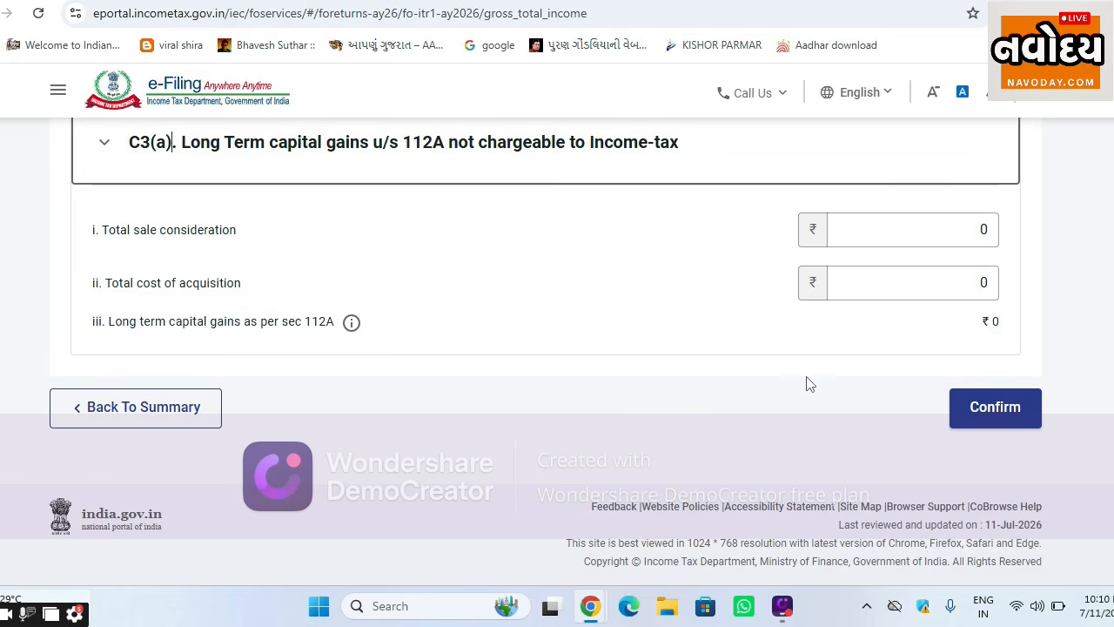
{"action": "left_click", "coordinate": [982, 415]}
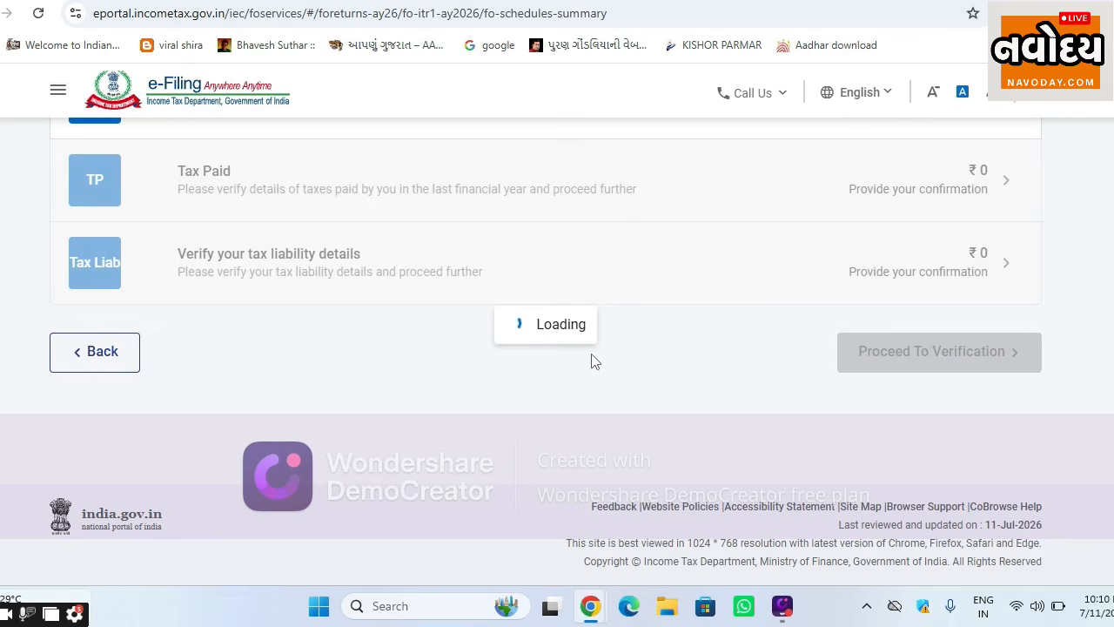
{"action": "scroll", "coordinate": [480, 340], "scroll_direction": "up", "scroll_amount": 1}
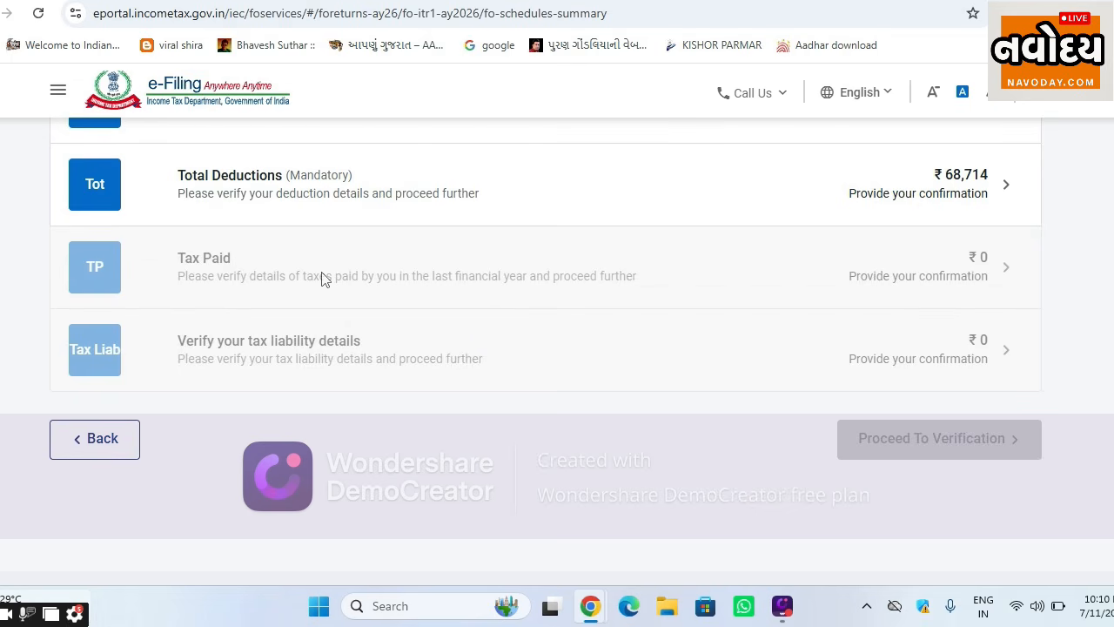
Step: Open Total Deductions, check the 80CCD(2), 80CCH and other deduction amounts, and confirm the section
{"action": "scroll", "coordinate": [364, 257], "scroll_direction": "up", "scroll_amount": 2}
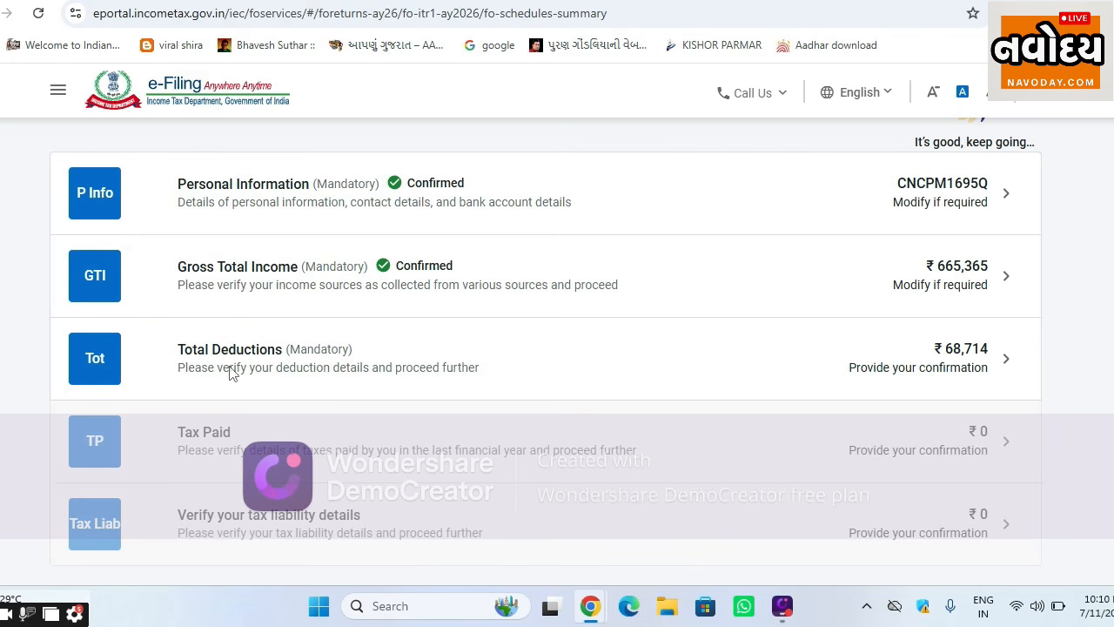
{"action": "left_click", "coordinate": [974, 366]}
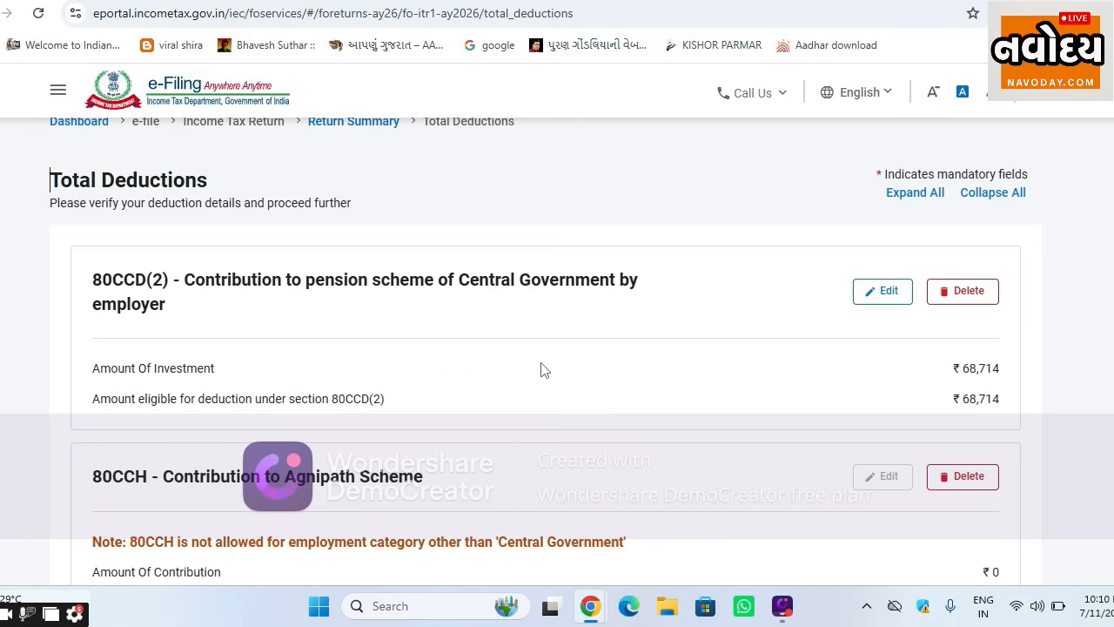
{"action": "scroll", "coordinate": [592, 354], "scroll_direction": "down", "scroll_amount": 1}
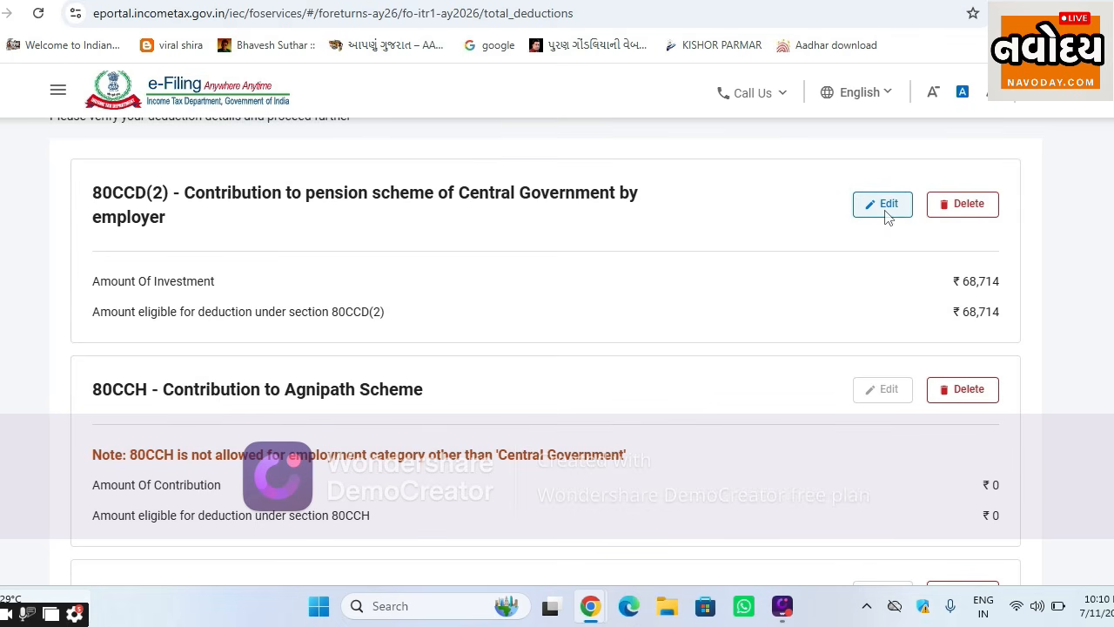
{"action": "scroll", "coordinate": [712, 309], "scroll_direction": "down", "scroll_amount": 4}
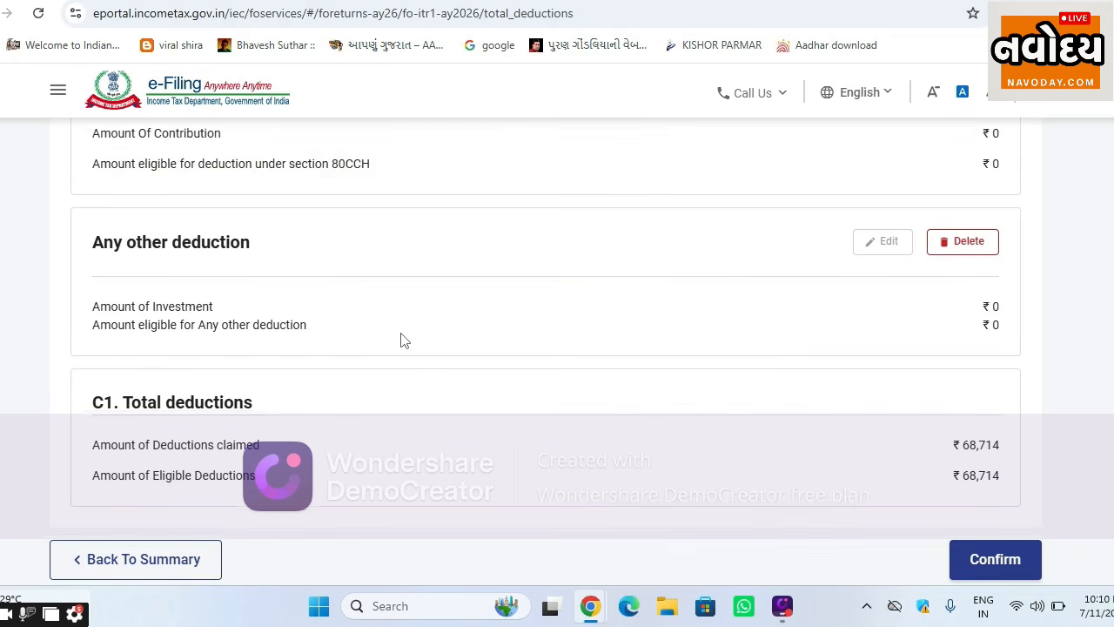
{"action": "scroll", "coordinate": [409, 341], "scroll_direction": "down", "scroll_amount": 2}
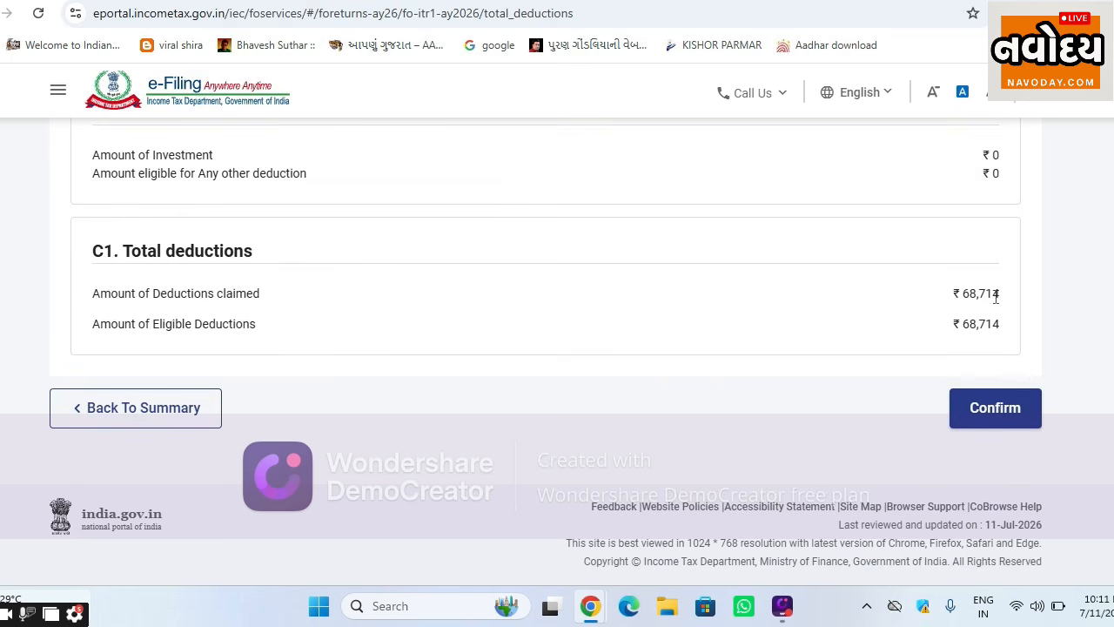
{"action": "left_click", "coordinate": [976, 416]}
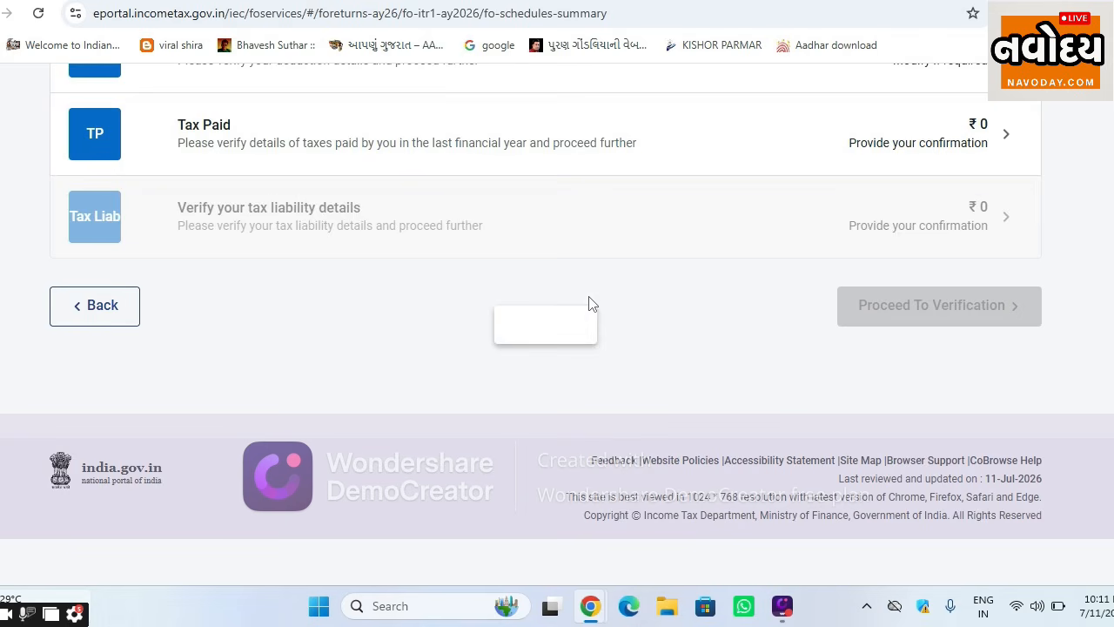
Step: Open Tax Paid, expand Schedule TDS1 for tax deducted from salary, check the total taxes paid, and confirm the section
{"action": "scroll", "coordinate": [758, 284], "scroll_direction": "up", "scroll_amount": 1}
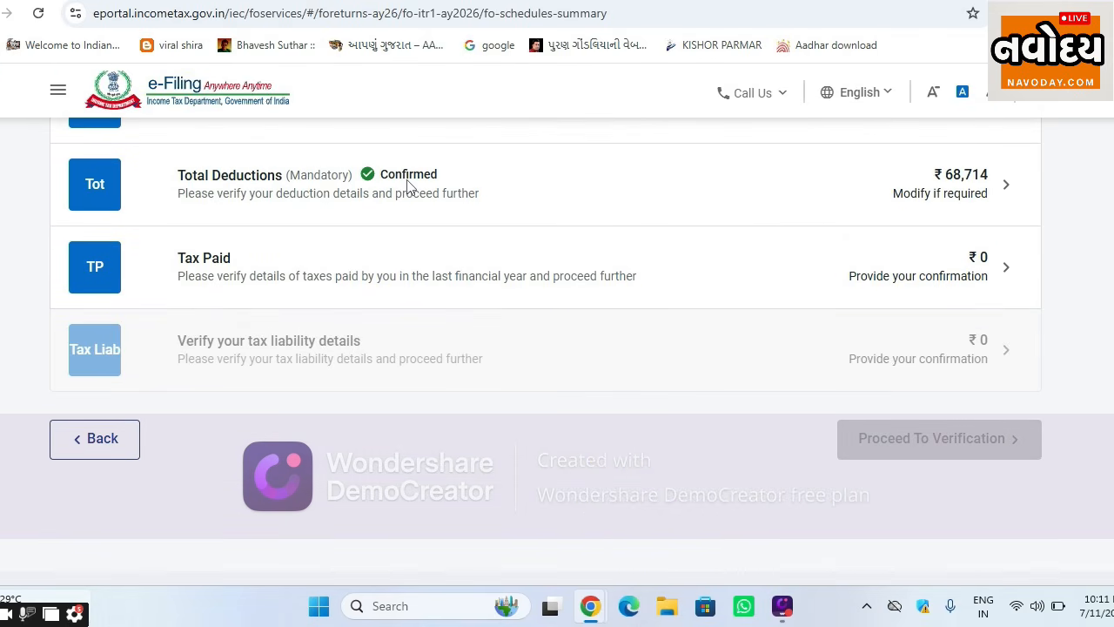
{"action": "left_click", "coordinate": [989, 270]}
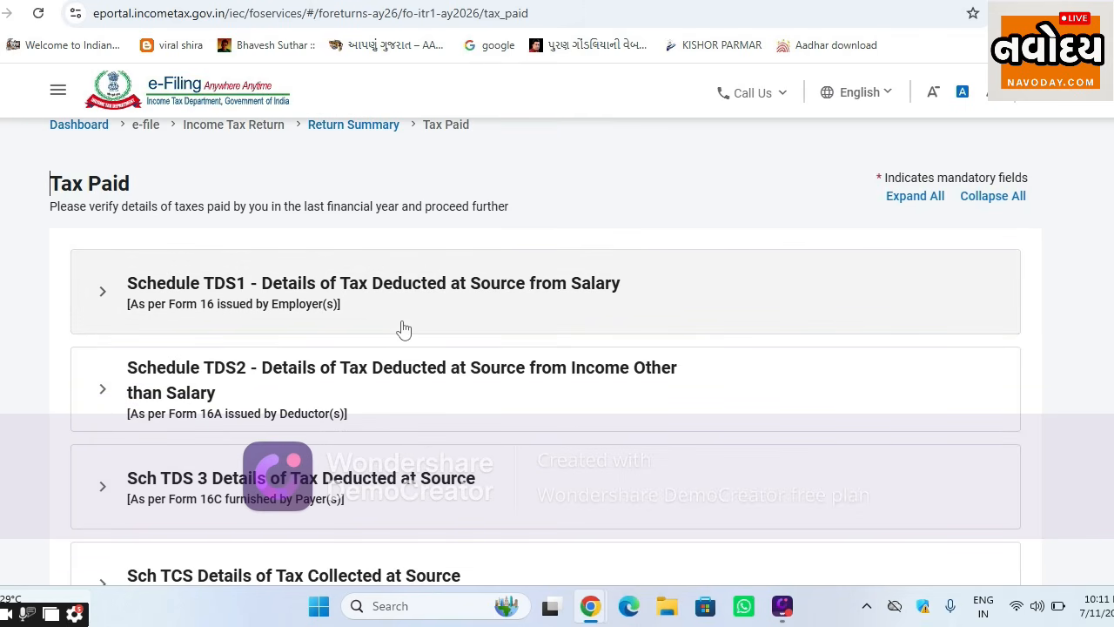
{"action": "left_click", "coordinate": [116, 301]}
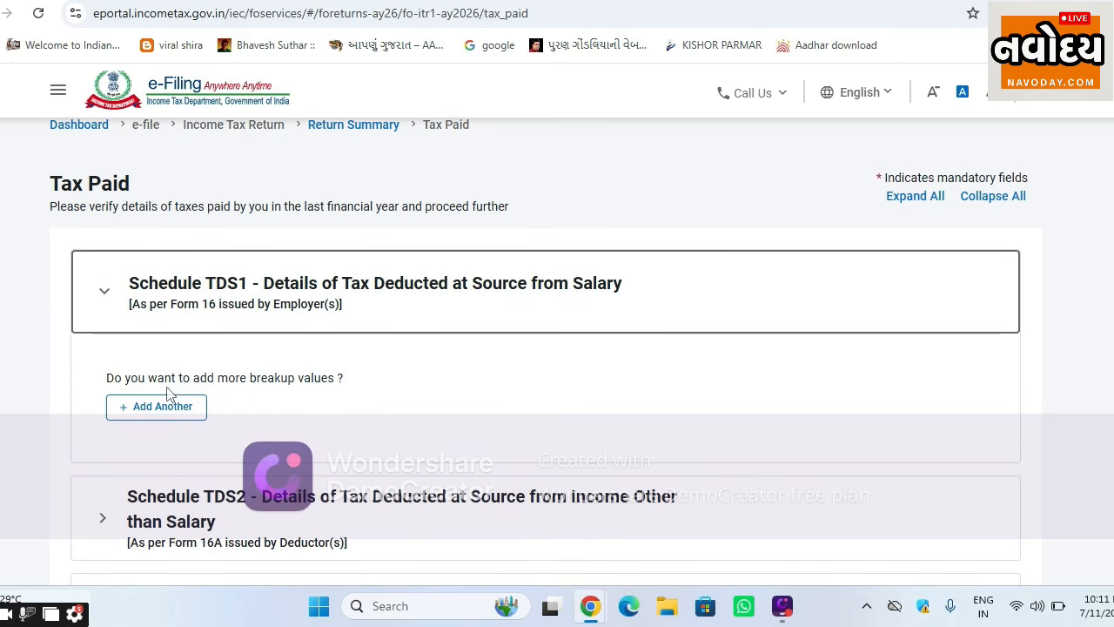
{"action": "scroll", "coordinate": [269, 343], "scroll_direction": "down", "scroll_amount": 4}
{"action": "scroll", "coordinate": [269, 364], "scroll_direction": "down", "scroll_amount": 3}
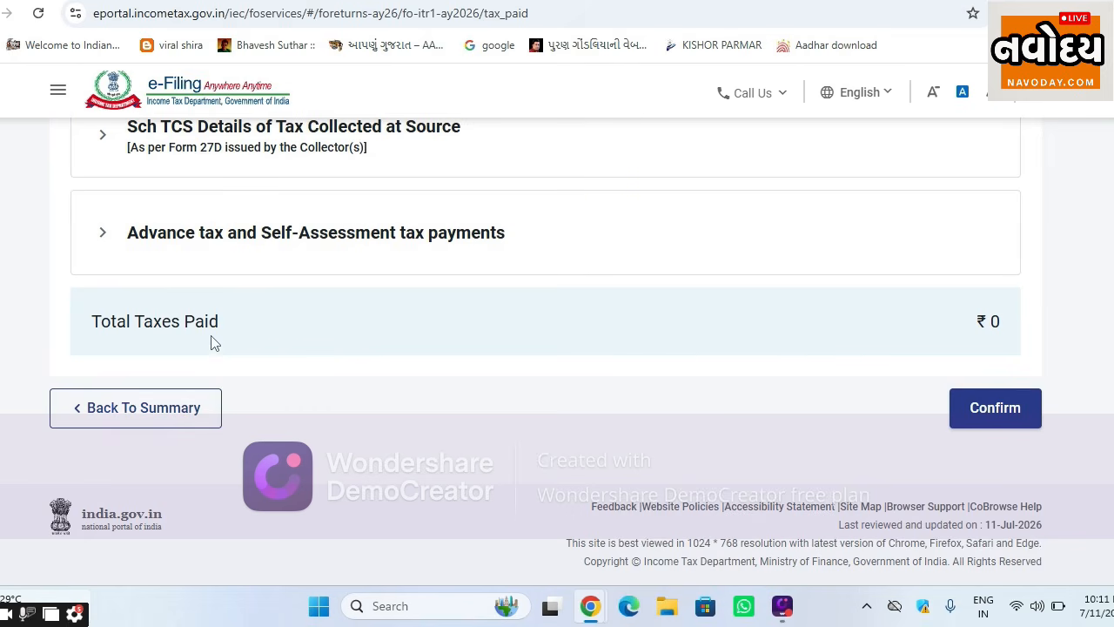
{"action": "left_click", "coordinate": [989, 420]}
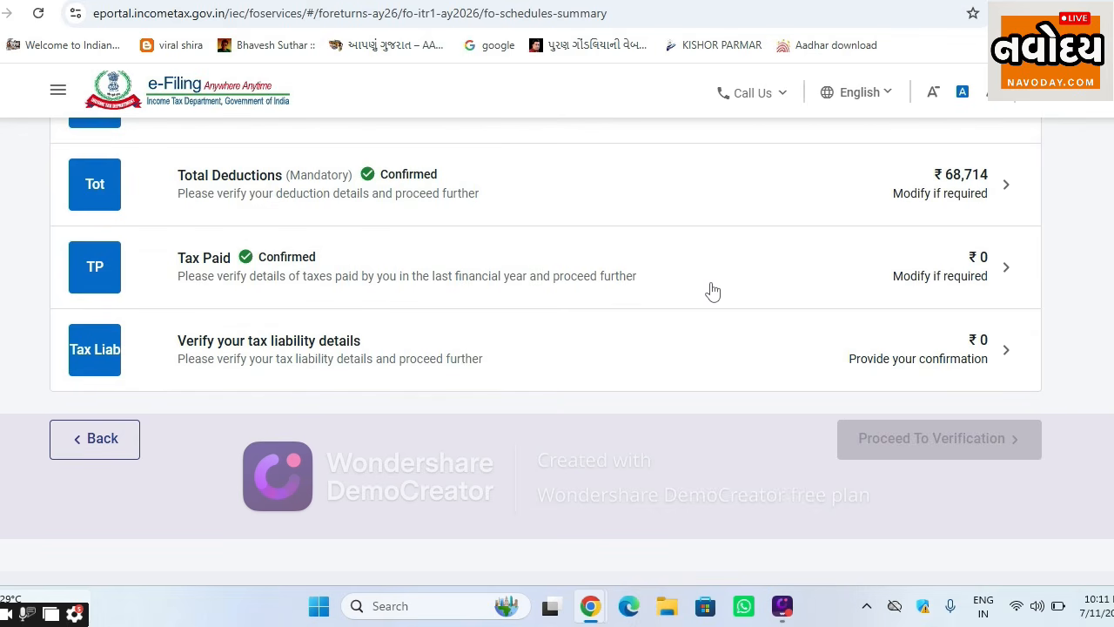
Step: Open the tax liability details, check the income, tax payable, rebate, interest and fee computations, and confirm the section
{"action": "scroll", "coordinate": [592, 305], "scroll_direction": "up", "scroll_amount": 1}
{"action": "scroll", "coordinate": [598, 299], "scroll_direction": "up", "scroll_amount": 3}
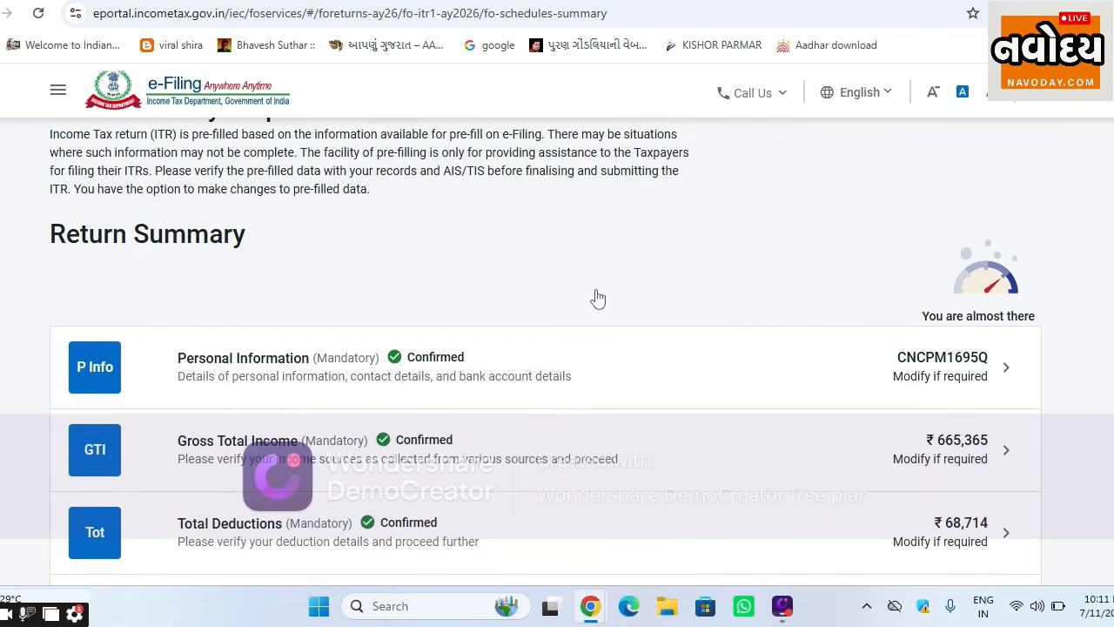
{"action": "scroll", "coordinate": [598, 298], "scroll_direction": "down", "scroll_amount": 3}
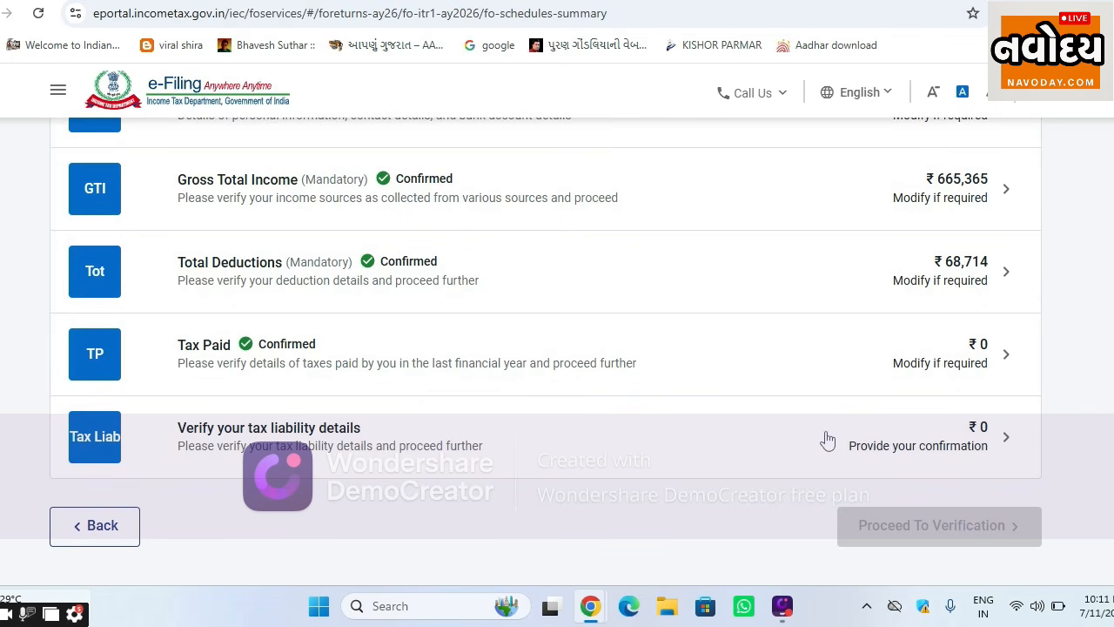
{"action": "left_click", "coordinate": [875, 446]}
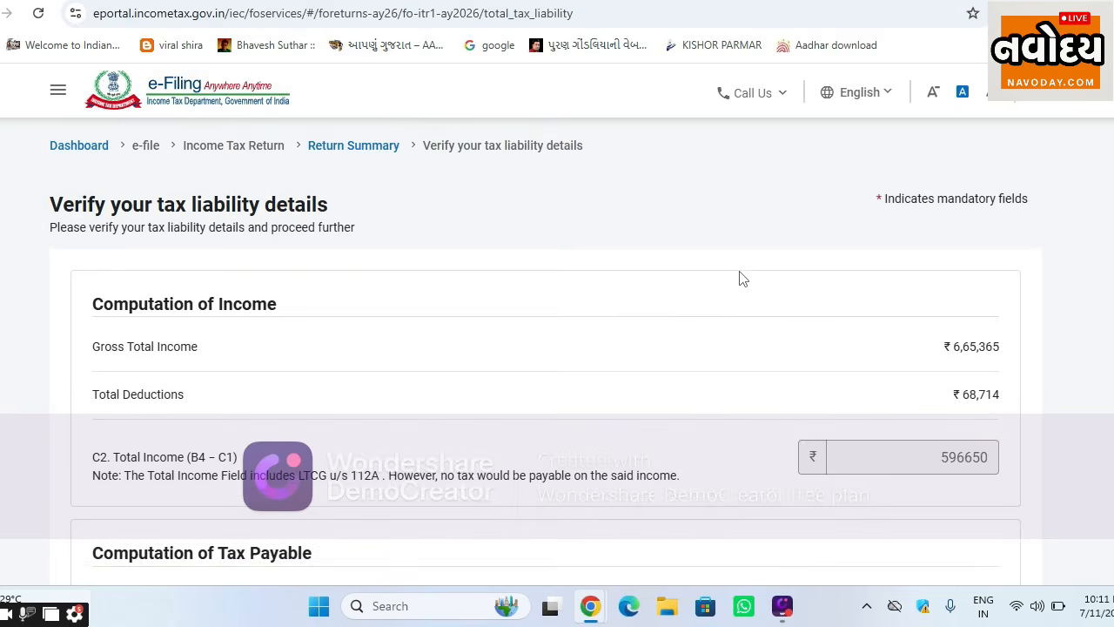
{"action": "scroll", "coordinate": [818, 331], "scroll_direction": "down", "scroll_amount": 3}
{"action": "scroll", "coordinate": [908, 331], "scroll_direction": "down", "scroll_amount": 2}
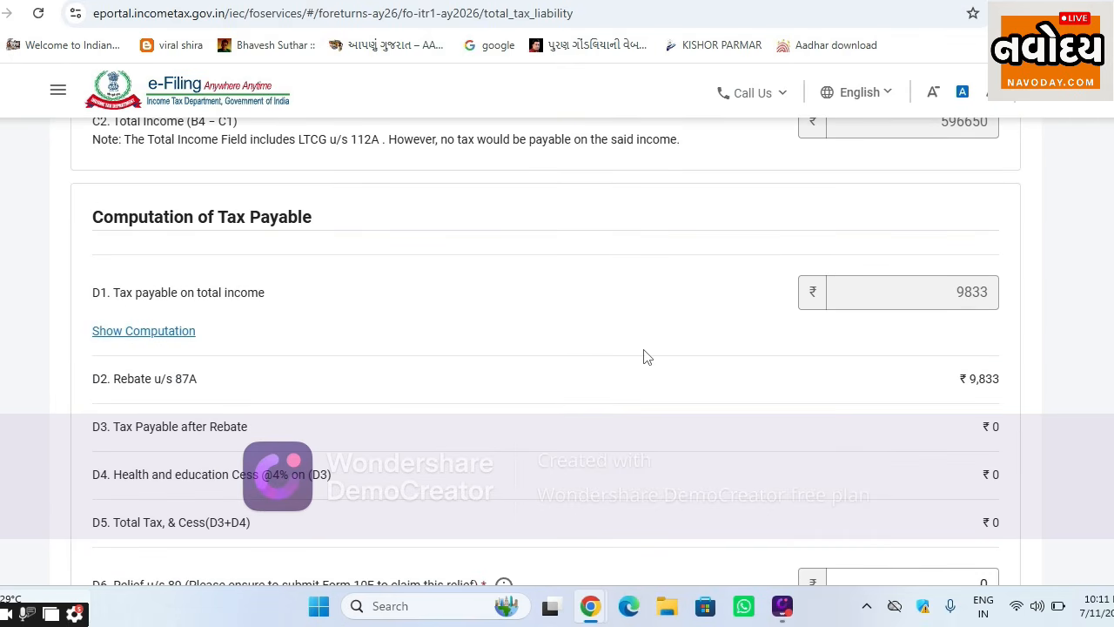
{"action": "scroll", "coordinate": [935, 328], "scroll_direction": "down", "scroll_amount": 1}
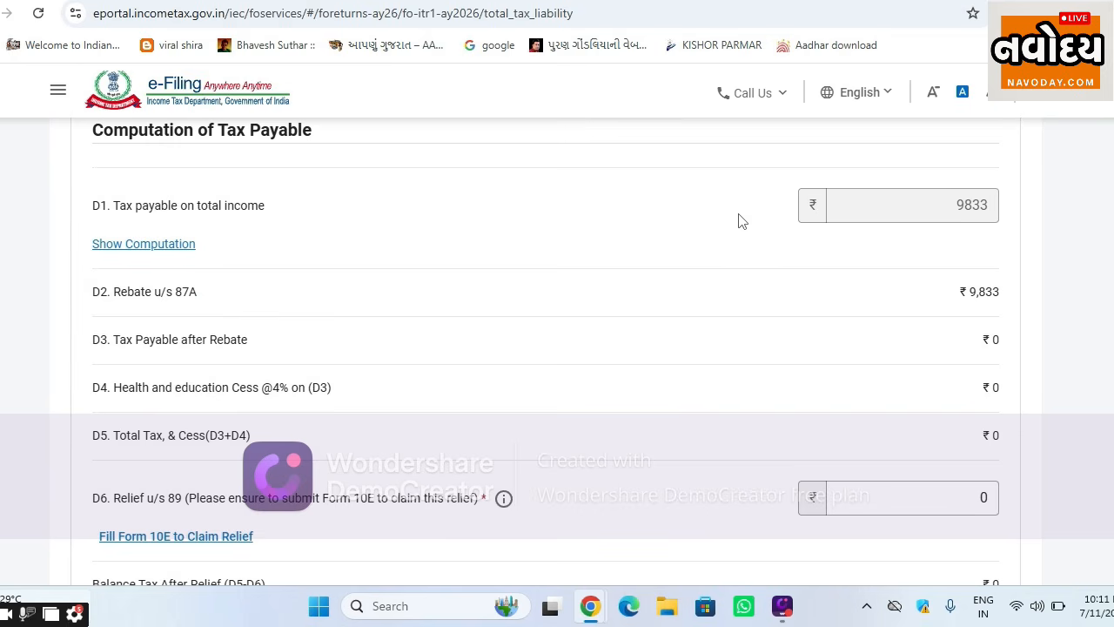
{"action": "scroll", "coordinate": [757, 270], "scroll_direction": "down", "scroll_amount": 3}
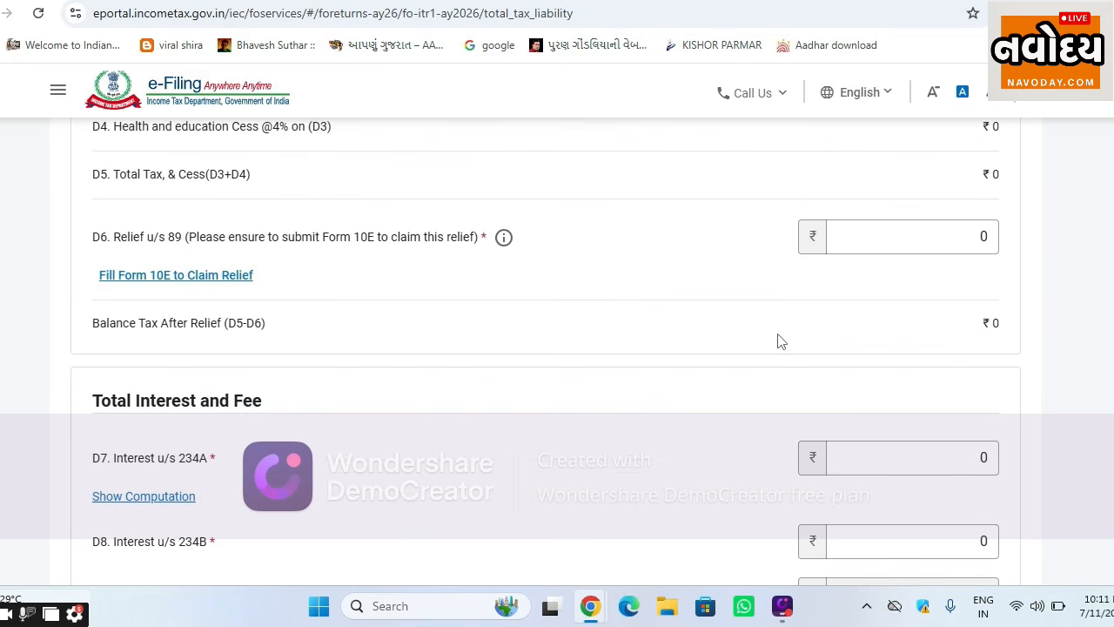
{"action": "scroll", "coordinate": [671, 323], "scroll_direction": "down", "scroll_amount": 7}
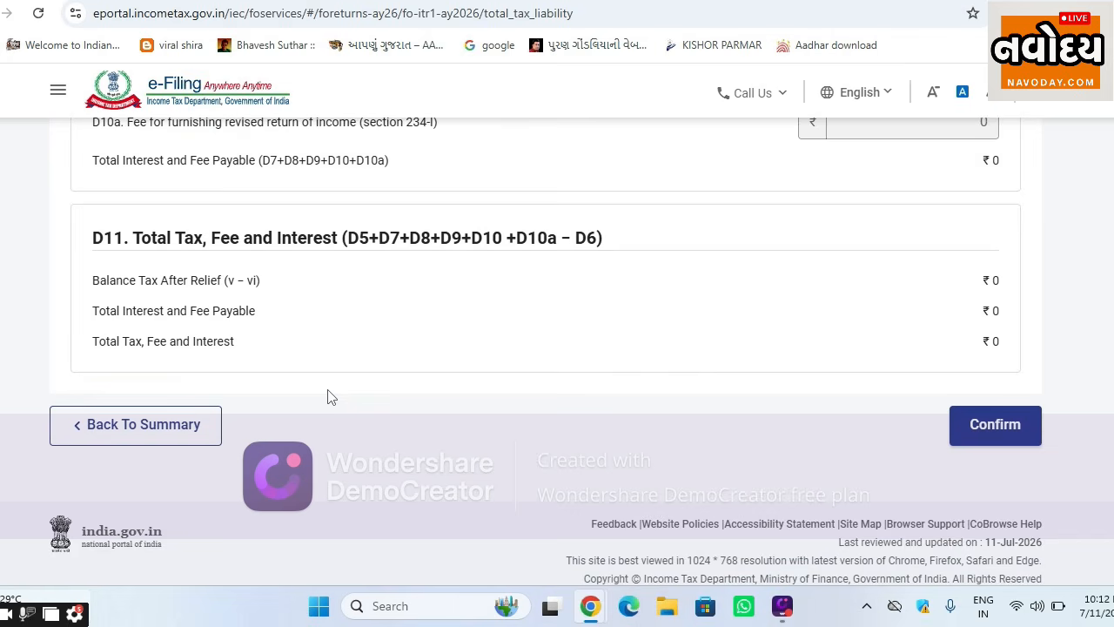
{"action": "left_click", "coordinate": [983, 435]}
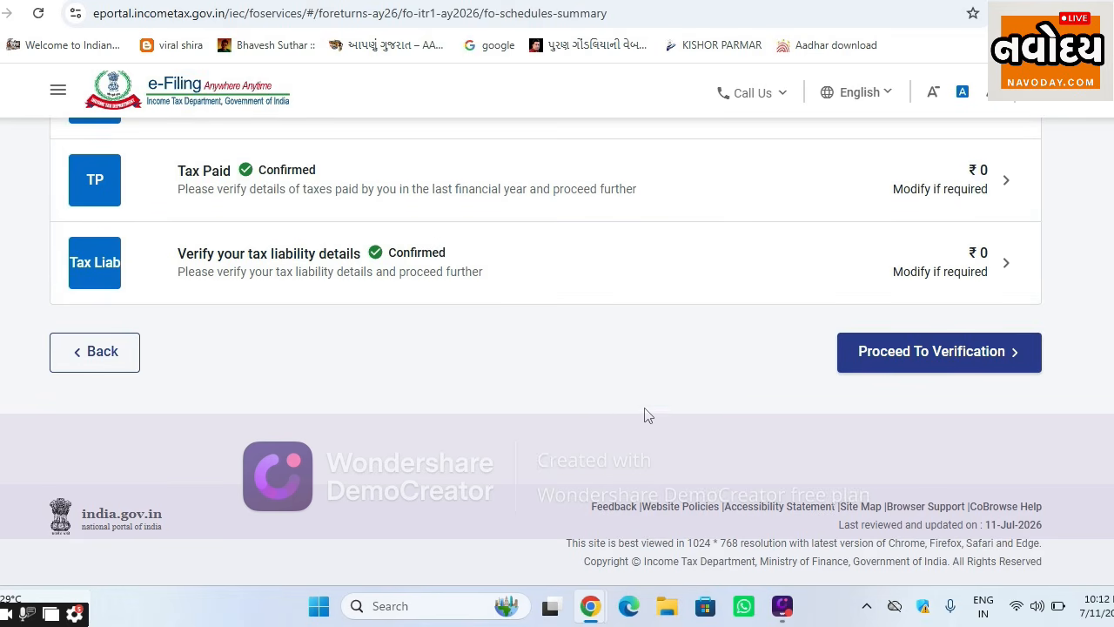
Step: Proceed to verification, review the deductions and the payable or refund amount in the tax summary, and continue to preview and submit the return
{"action": "left_click", "coordinate": [924, 365]}
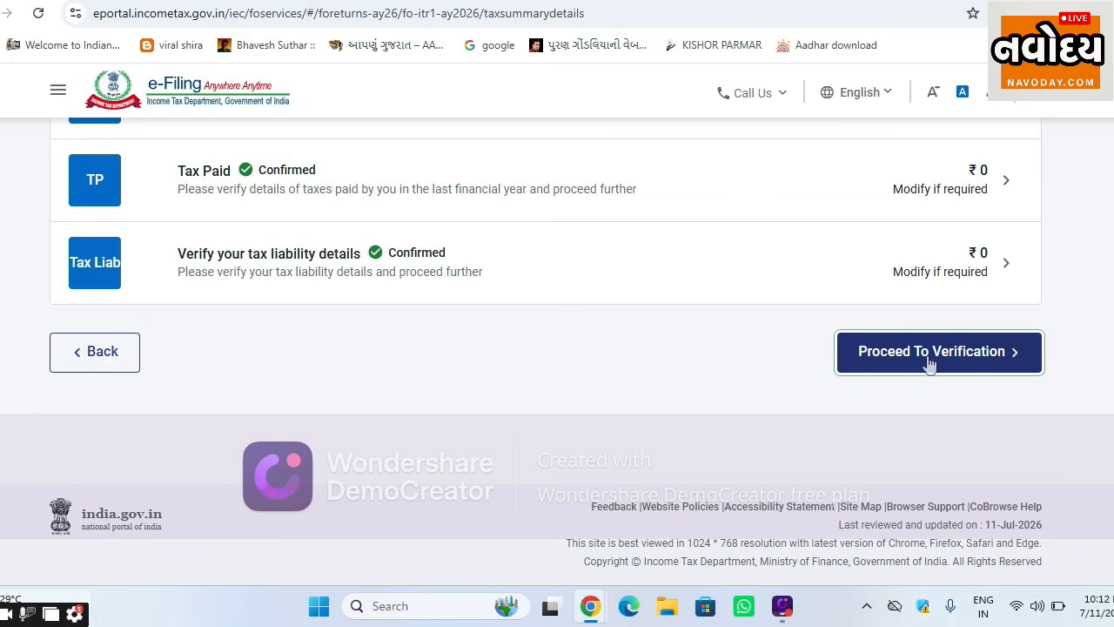
{"action": "scroll", "coordinate": [660, 413], "scroll_direction": "up", "scroll_amount": 5}
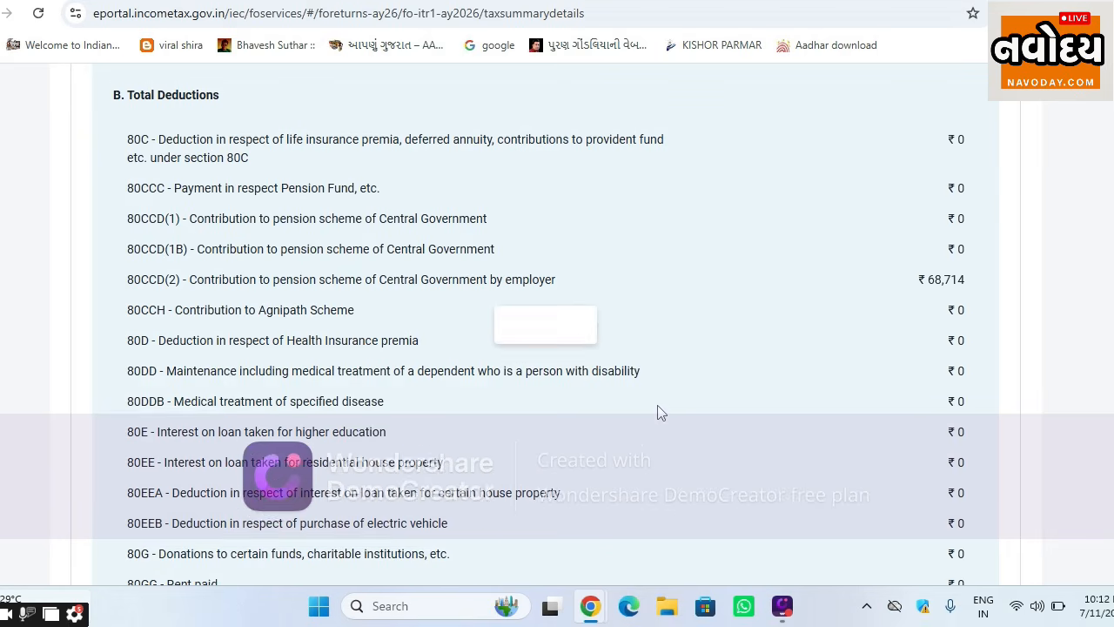
{"action": "scroll", "coordinate": [694, 405], "scroll_direction": "down", "scroll_amount": 2}
{"action": "scroll", "coordinate": [692, 405], "scroll_direction": "down", "scroll_amount": 20}
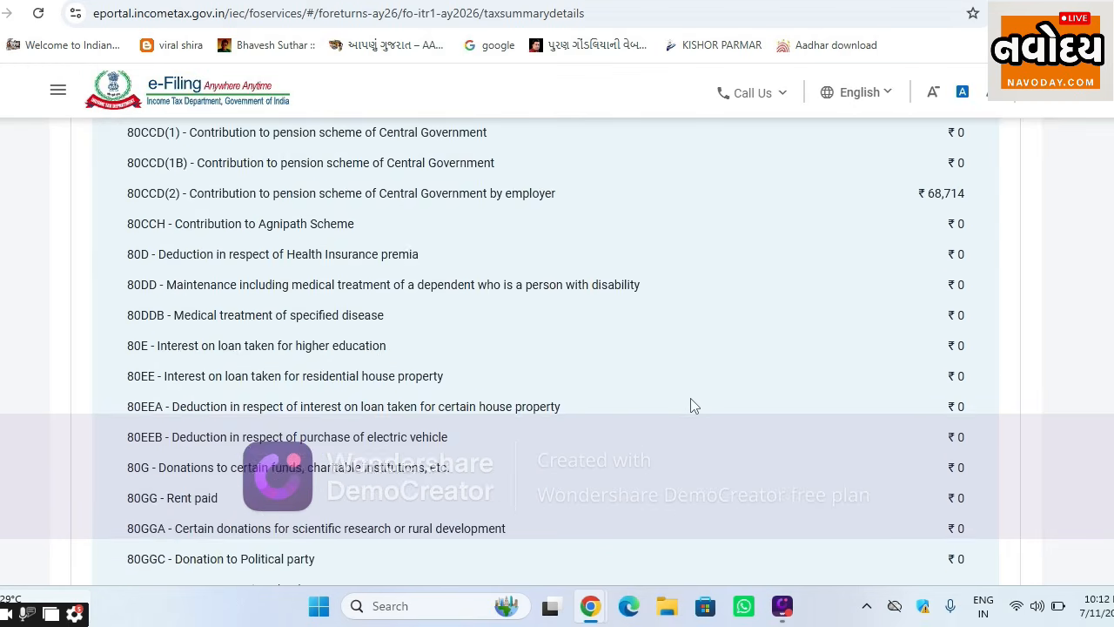
{"action": "scroll", "coordinate": [689, 404], "scroll_direction": "down", "scroll_amount": 2}
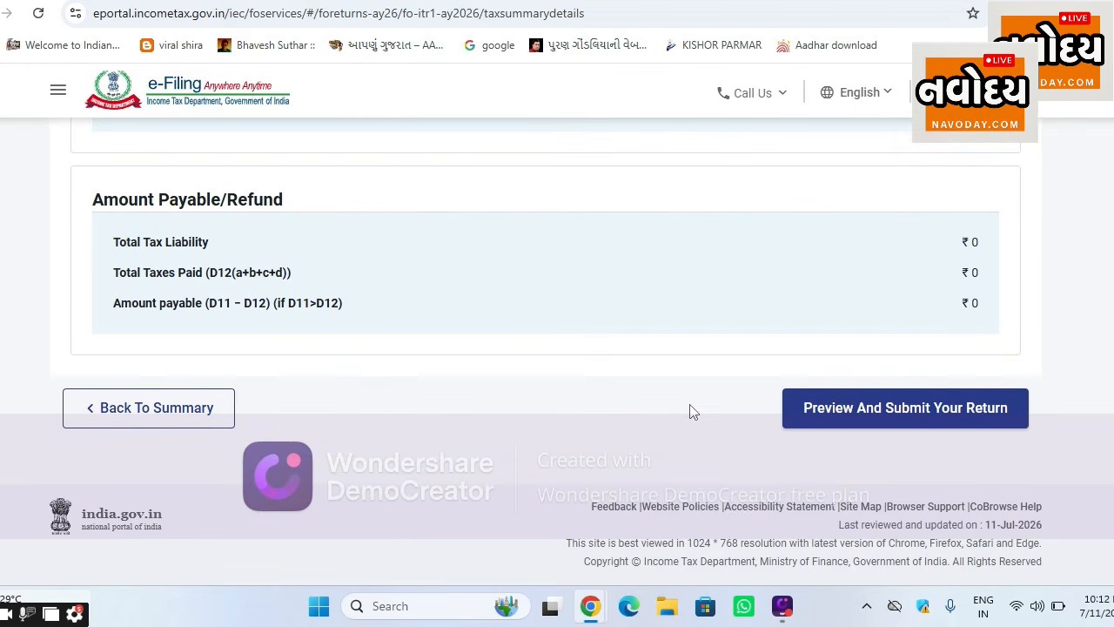
{"action": "left_click", "coordinate": [899, 423]}
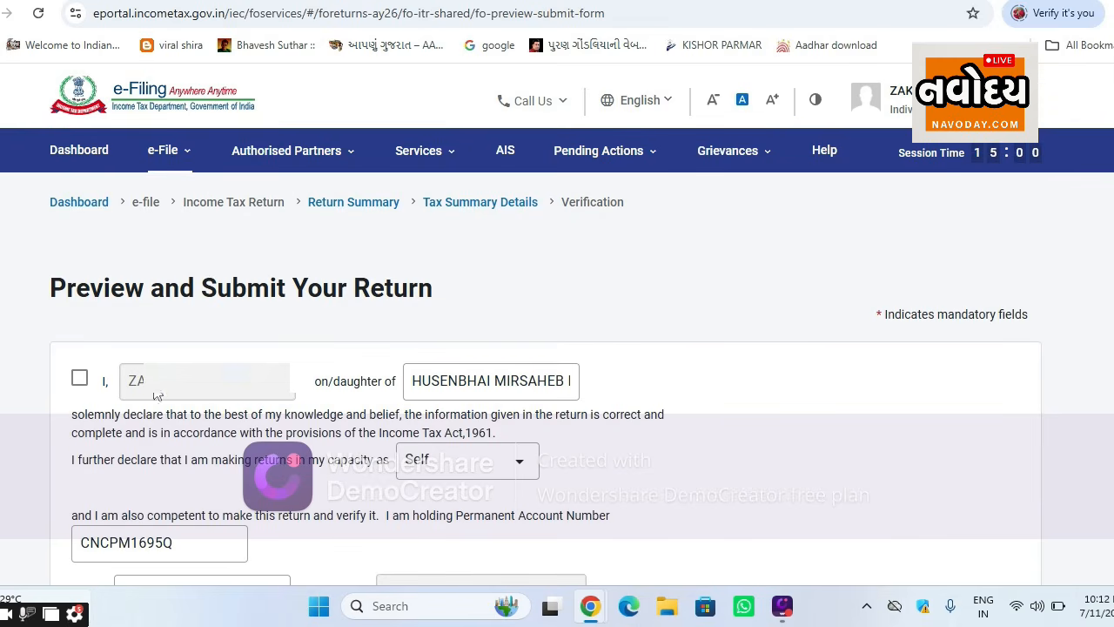
Step: Accept the taxpayer's declaration in the capacity of Self and enter JAMBUSAR as the place, leaving the tax return preparer details blank
{"action": "scroll", "coordinate": [157, 396], "scroll_direction": "down", "scroll_amount": 3}
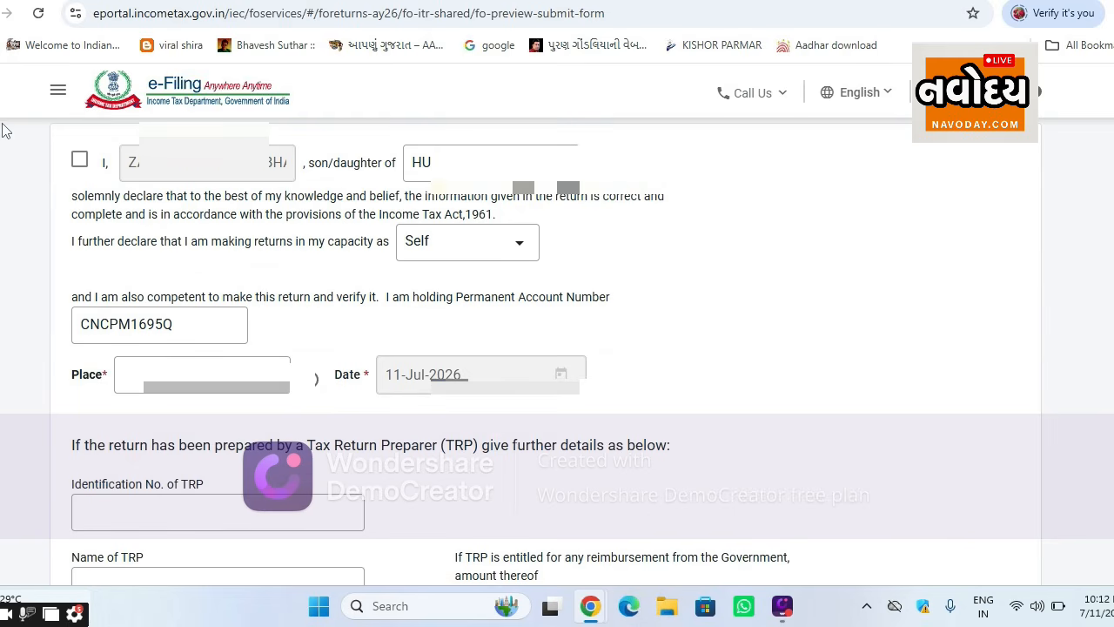
{"action": "left_click", "coordinate": [77, 160]}
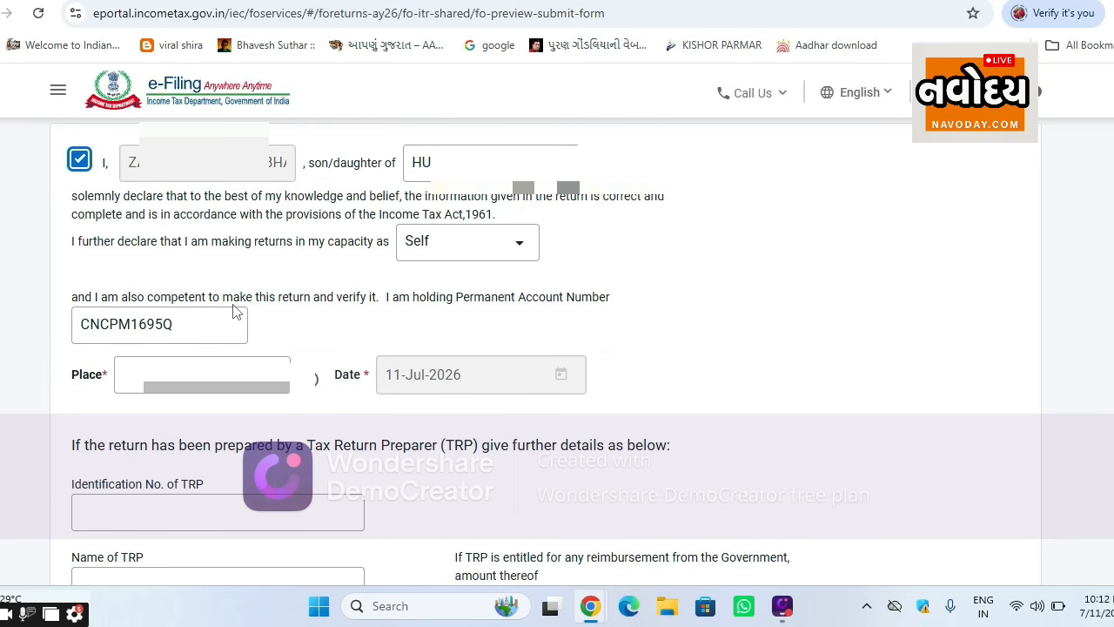
{"action": "left_click", "coordinate": [166, 372]}
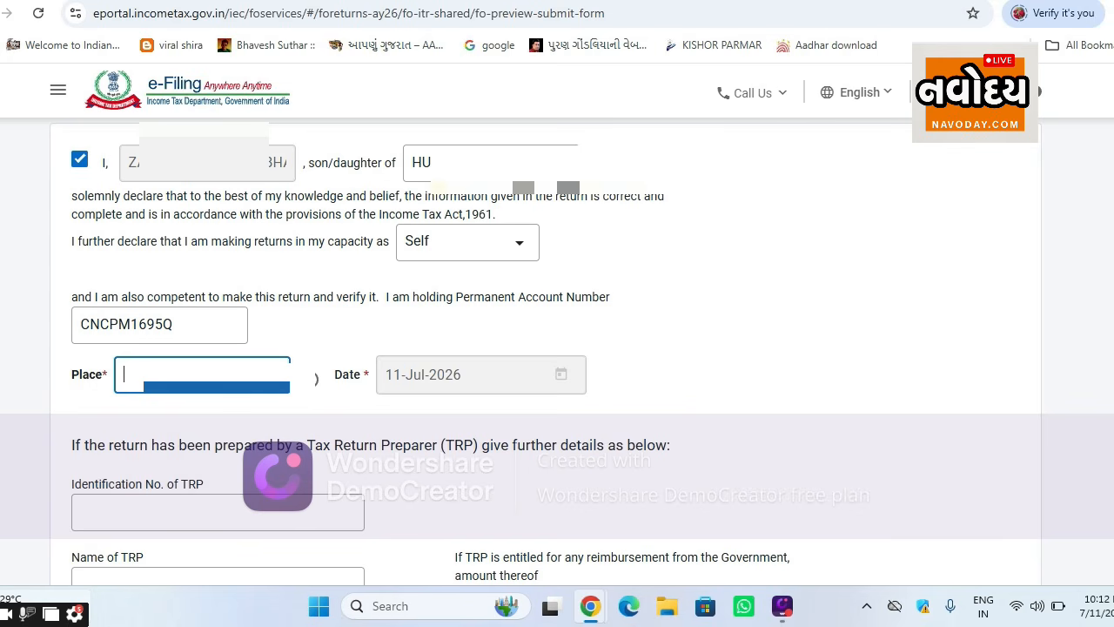
{"action": "type", "text": "JAMGAR"}
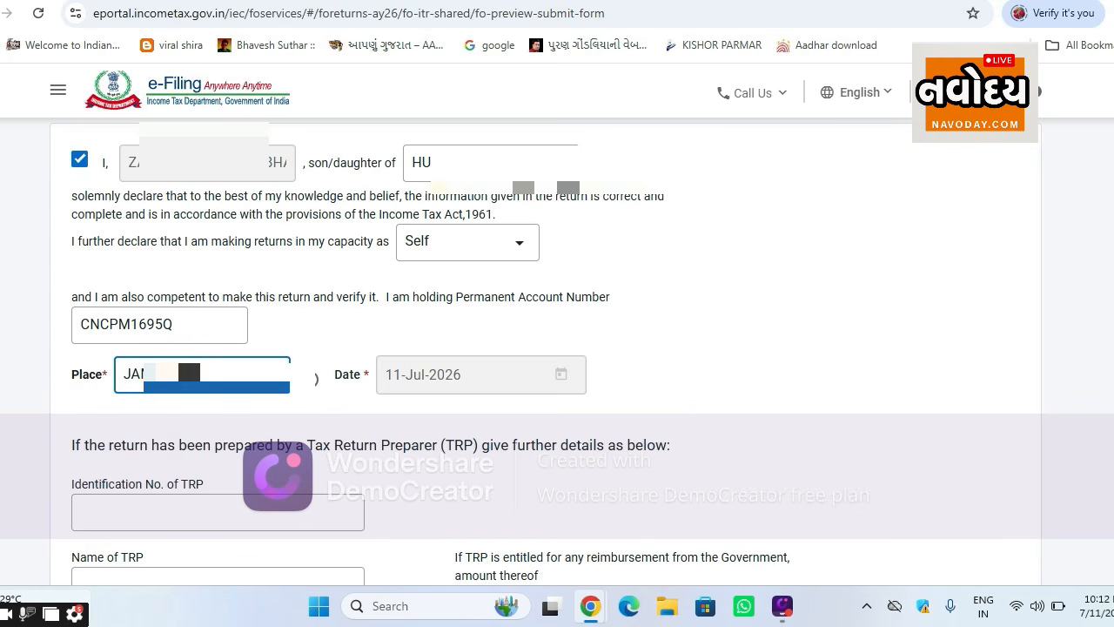
{"action": "scroll", "coordinate": [342, 386], "scroll_direction": "down", "scroll_amount": 3}
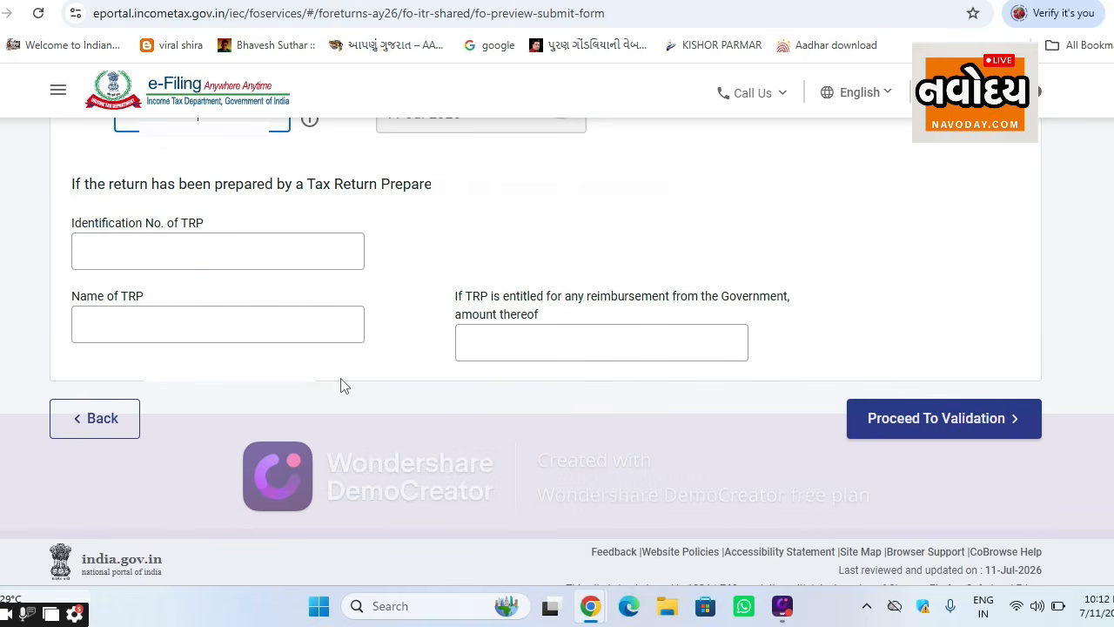
{"action": "scroll", "coordinate": [371, 244], "scroll_direction": "up", "scroll_amount": 1}
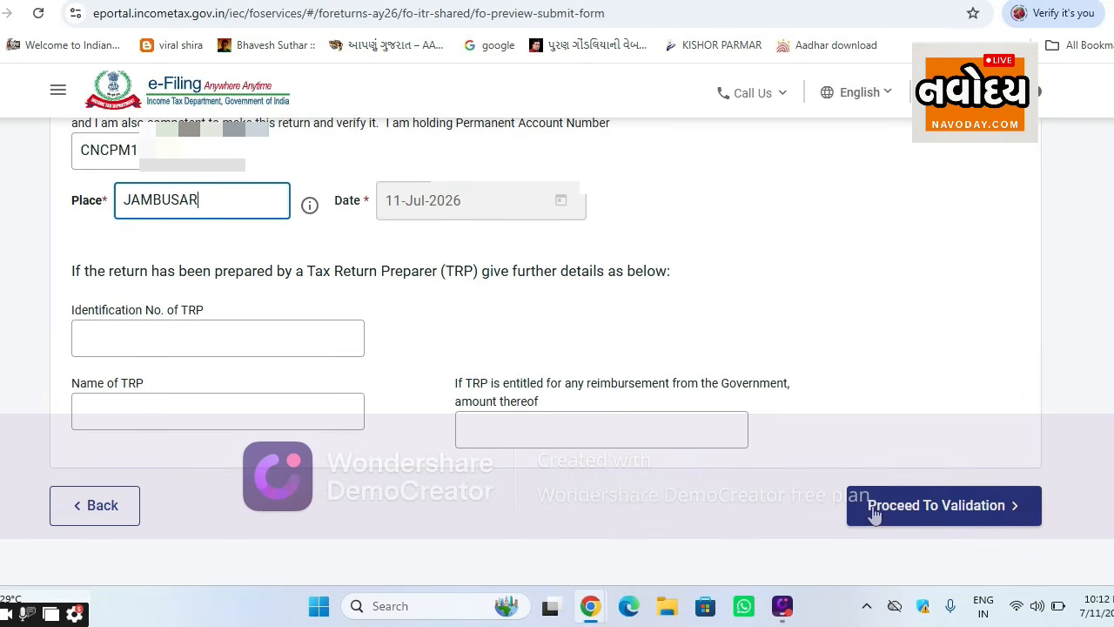
{"action": "scroll", "coordinate": [809, 472], "scroll_direction": "up", "scroll_amount": 2}
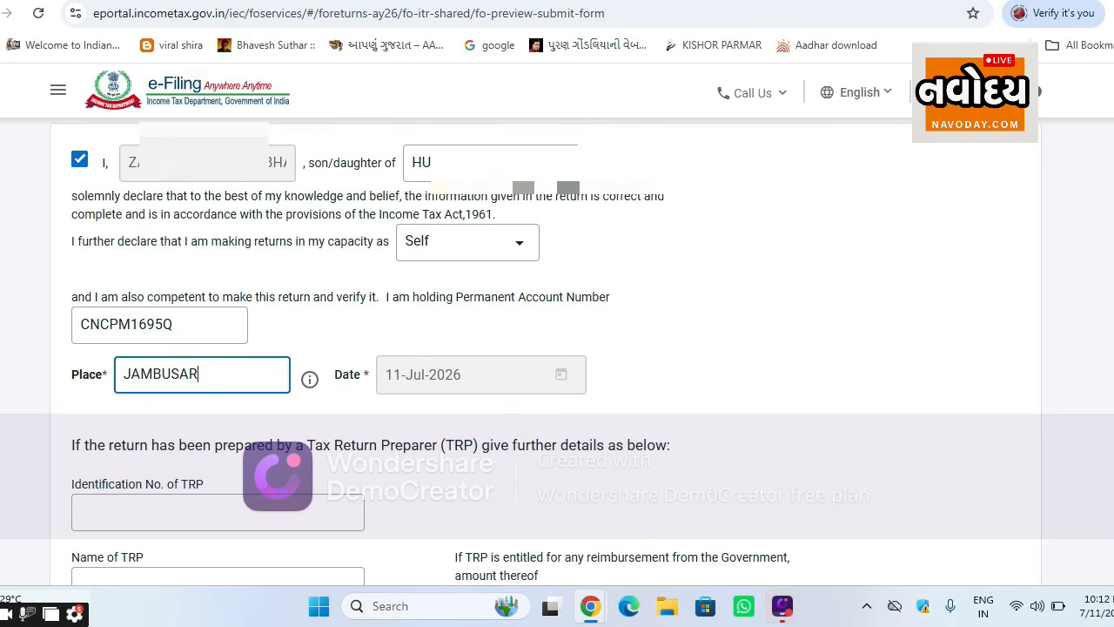
{"action": "scroll", "coordinate": [809, 472], "scroll_direction": "down", "scroll_amount": 2}
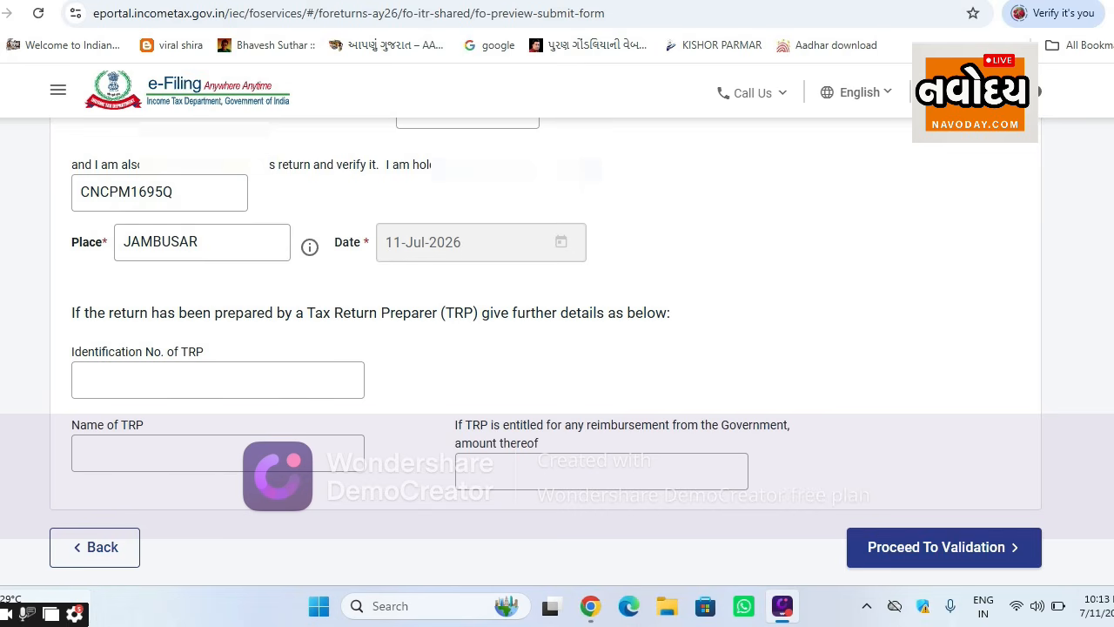
Step: Run the internal validation of the ITR-1 return and download its JSON file
{"action": "left_click", "coordinate": [930, 549]}
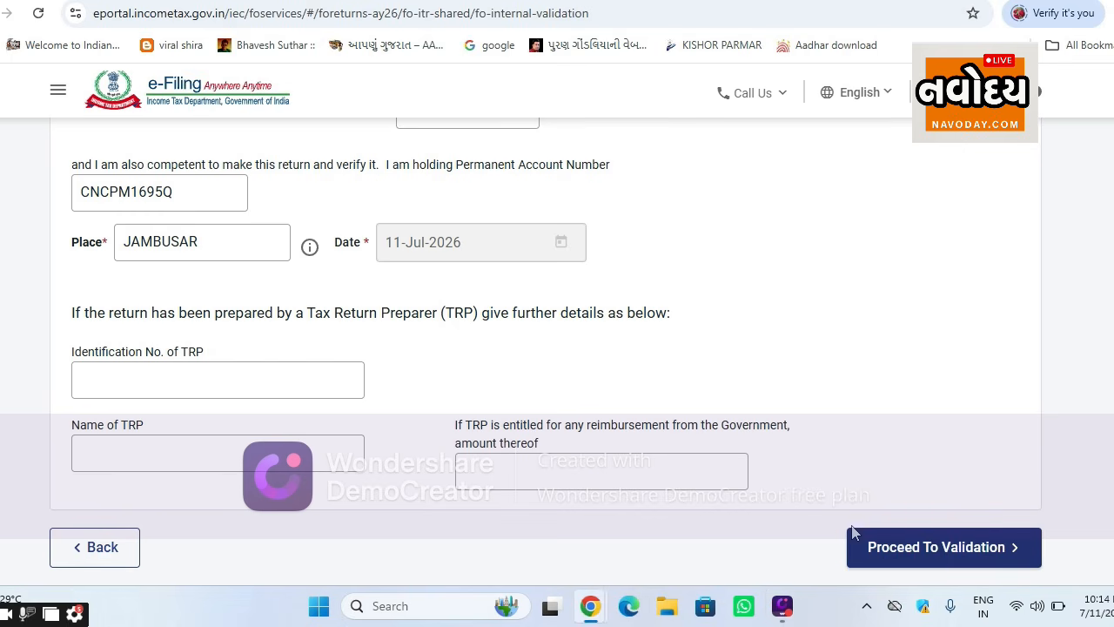
{"action": "scroll", "coordinate": [204, 375], "scroll_direction": "down", "scroll_amount": 3}
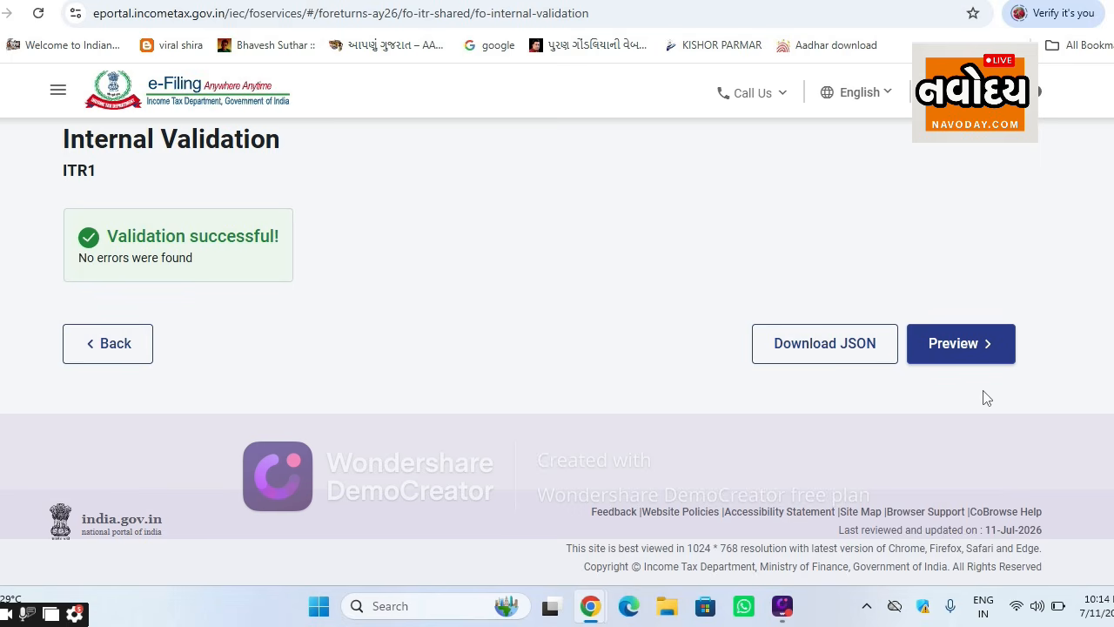
{"action": "left_click", "coordinate": [819, 361]}
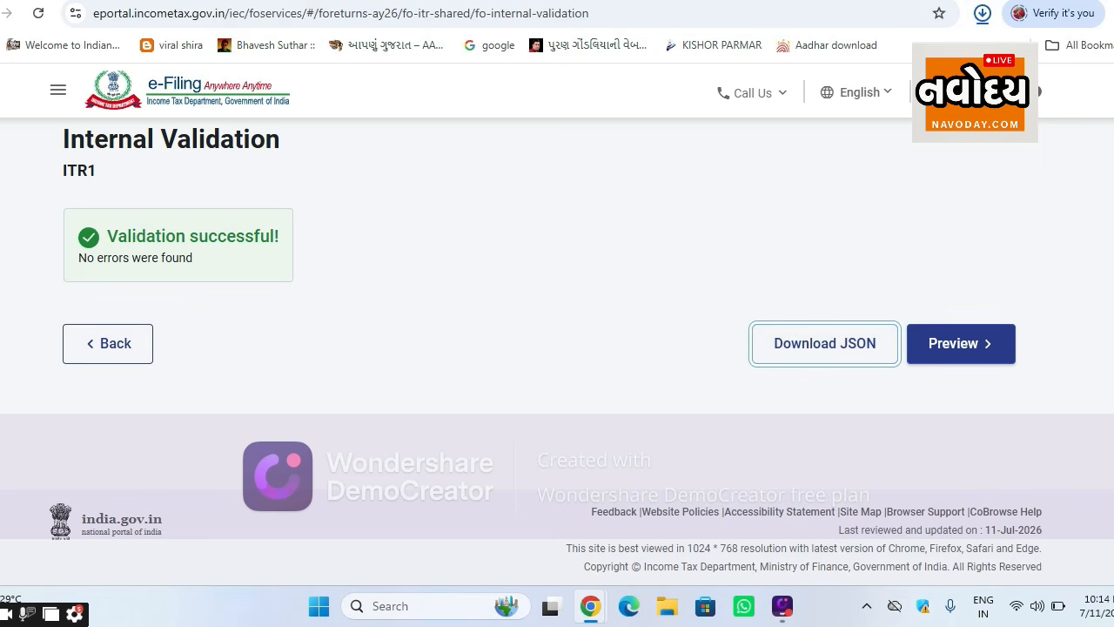
Step: Open the preview of the ITR-1 return and review the taxpayer's personal information, contact and address details
{"action": "left_click", "coordinate": [948, 354]}
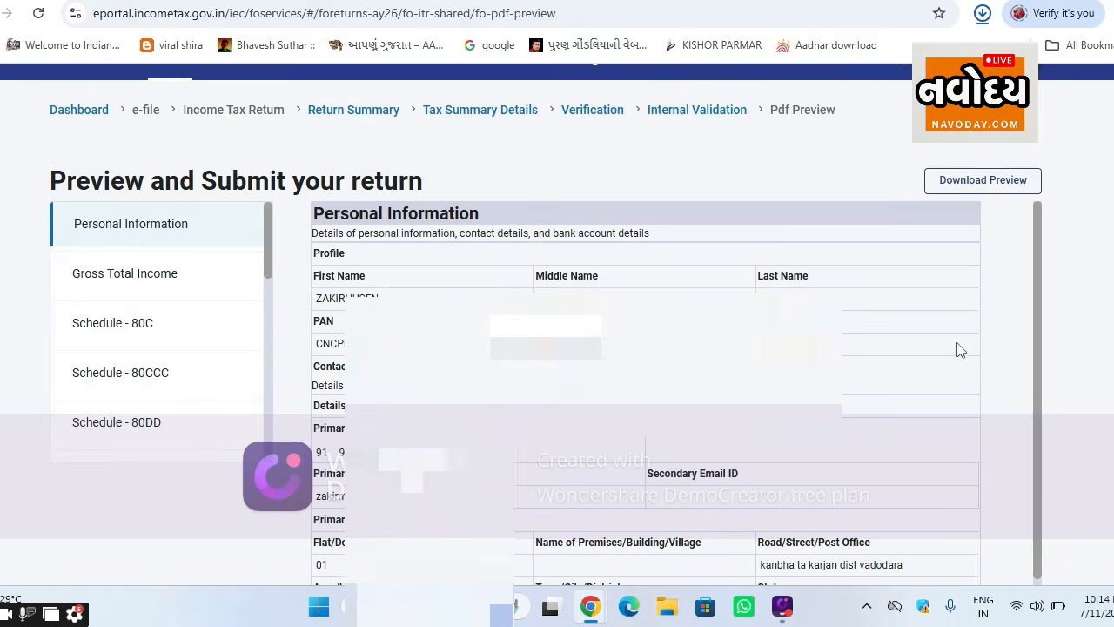
{"action": "scroll", "coordinate": [364, 372], "scroll_direction": "down", "scroll_amount": 10}
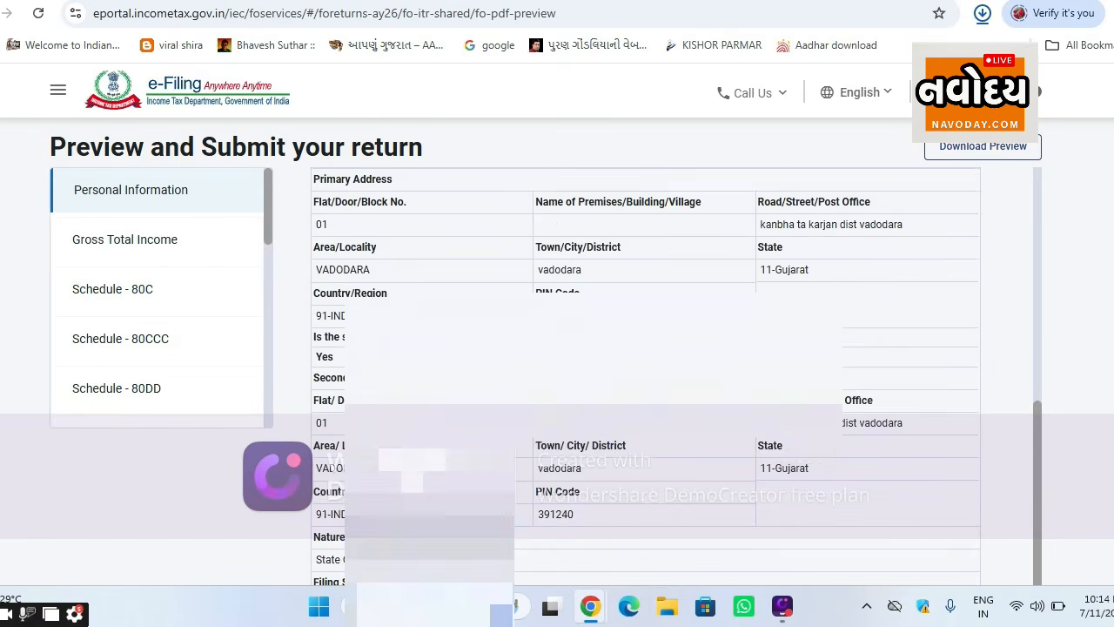
{"action": "scroll", "coordinate": [714, 348], "scroll_direction": "up", "scroll_amount": 15}
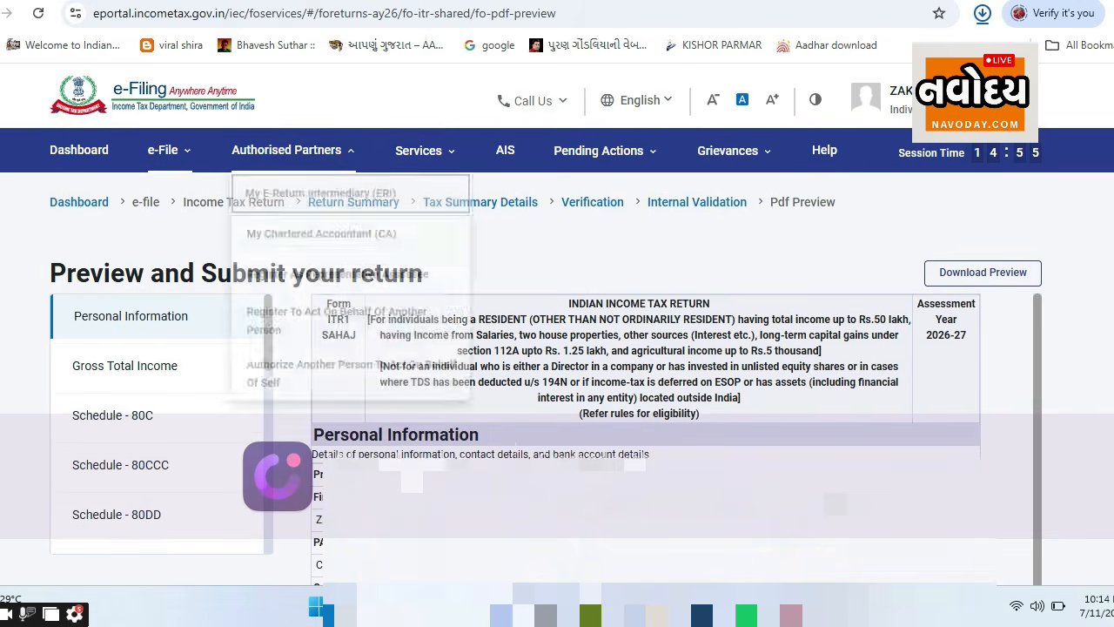
{"action": "key", "text": "ctrl+Tab"}
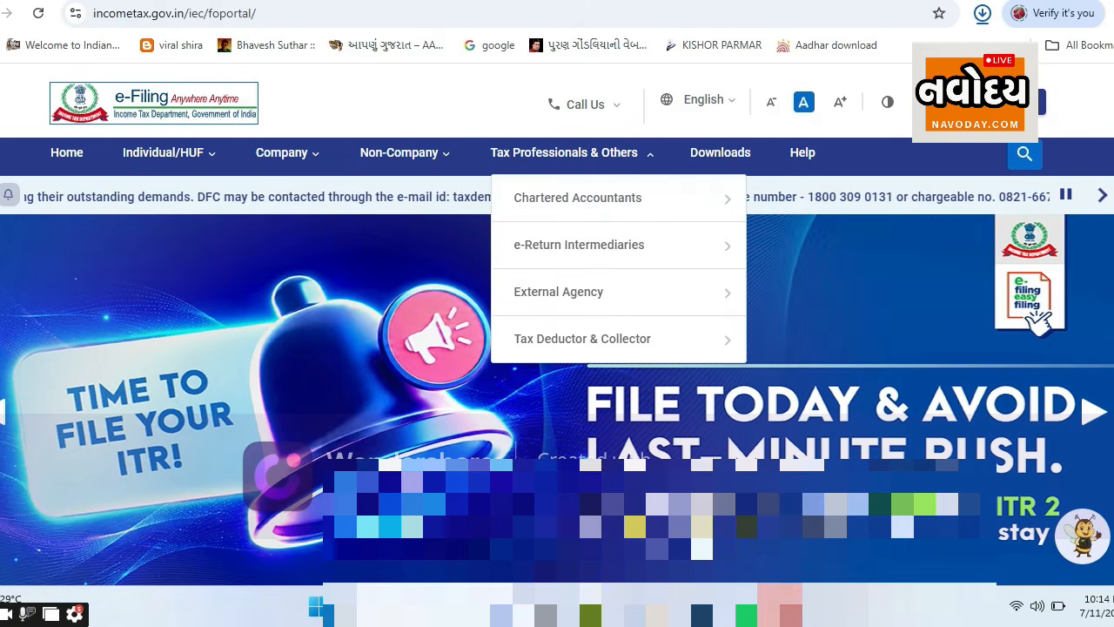
{"action": "key", "text": "ctrl+shift+Tab"}
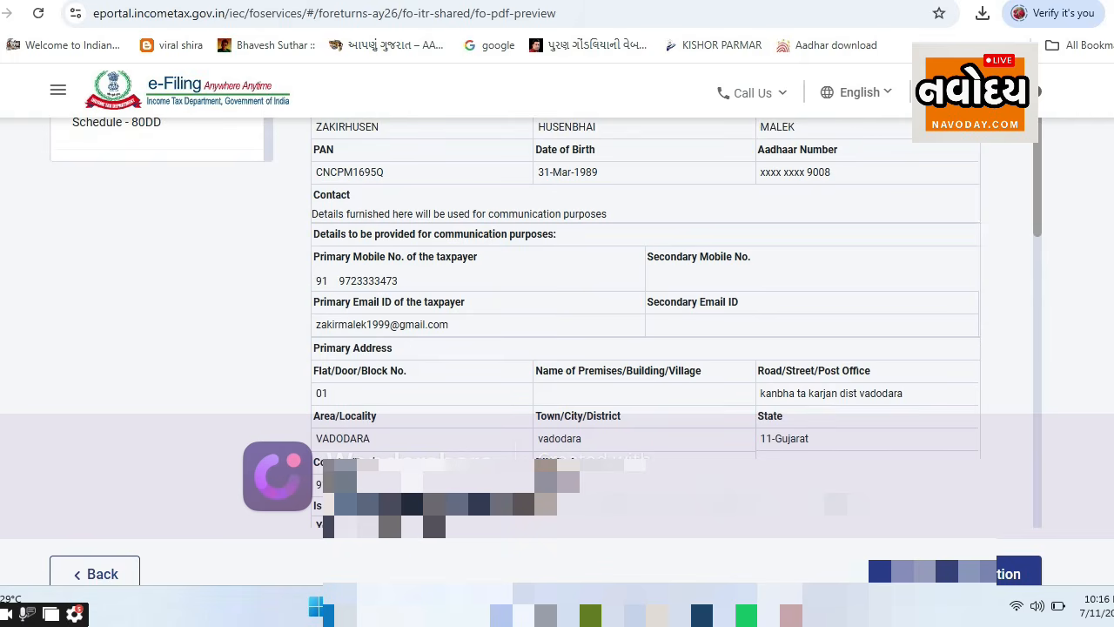
{"action": "scroll", "coordinate": [919, 491], "scroll_direction": "down", "scroll_amount": 3}
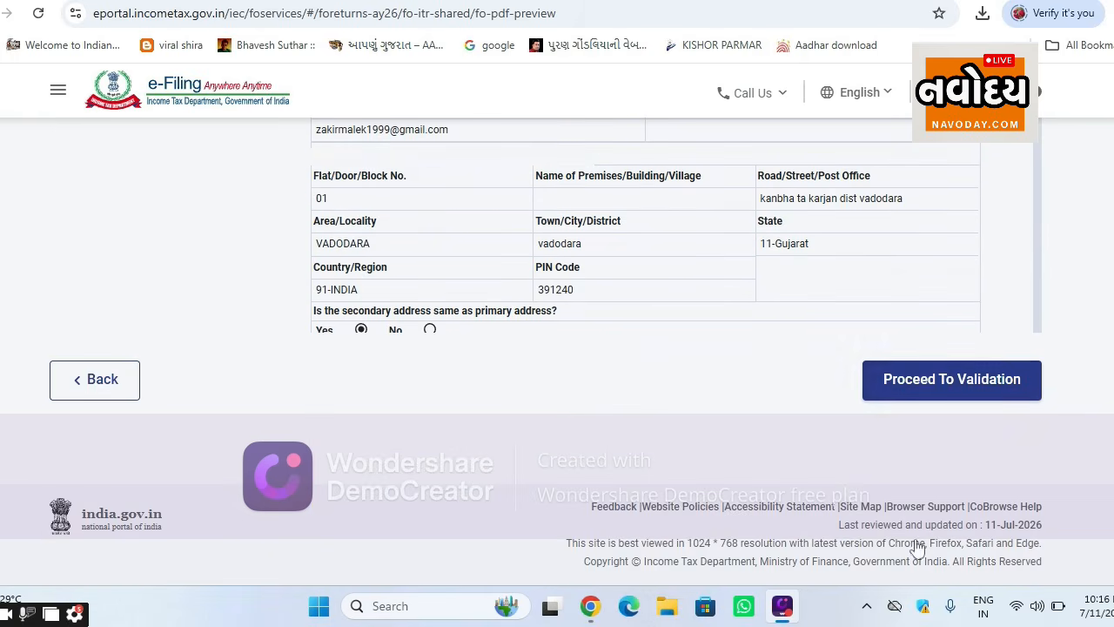
Step: Run the upload level validation of the previewed return and proceed to verification
{"action": "left_click", "coordinate": [926, 381]}
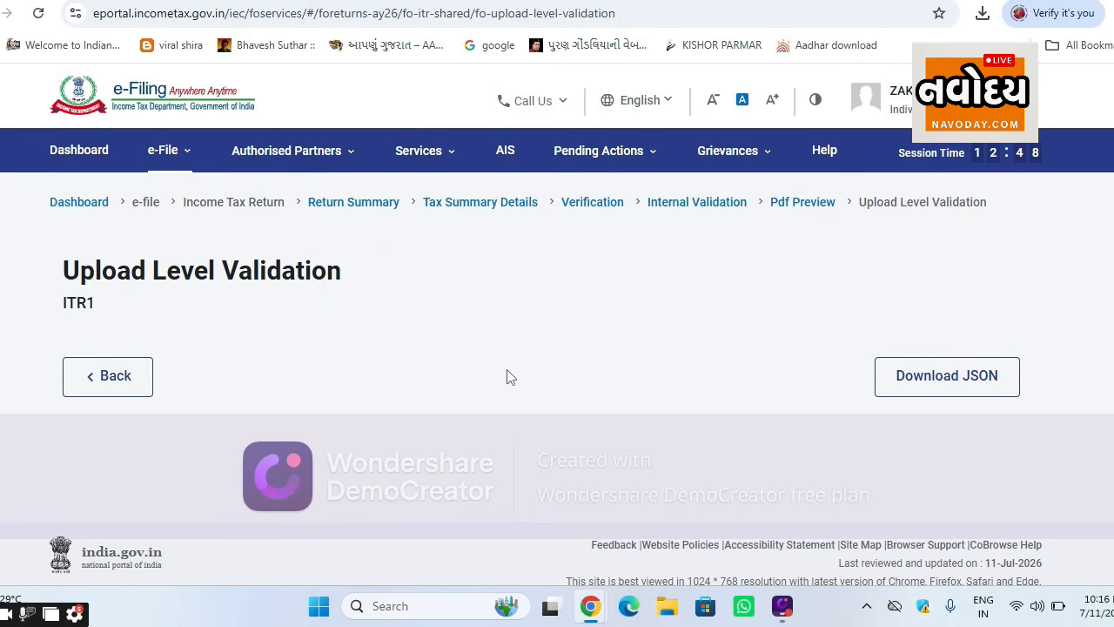
{"action": "scroll", "coordinate": [343, 348], "scroll_direction": "down", "scroll_amount": 1}
{"action": "scroll", "coordinate": [333, 333], "scroll_direction": "up", "scroll_amount": 1}
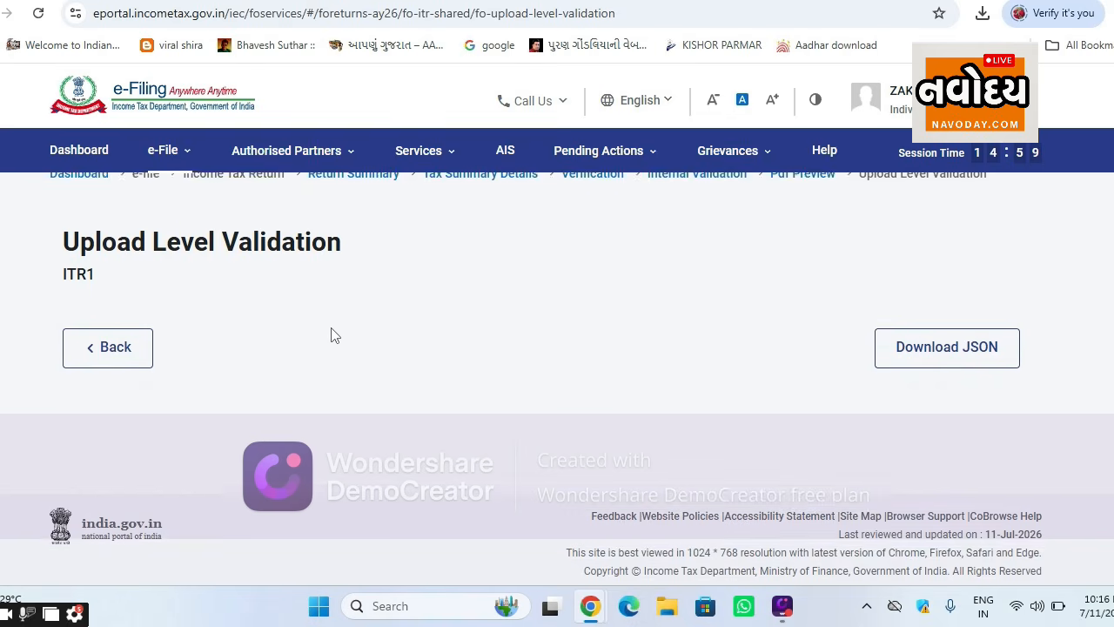
{"action": "scroll", "coordinate": [335, 304], "scroll_direction": "down", "scroll_amount": 1}
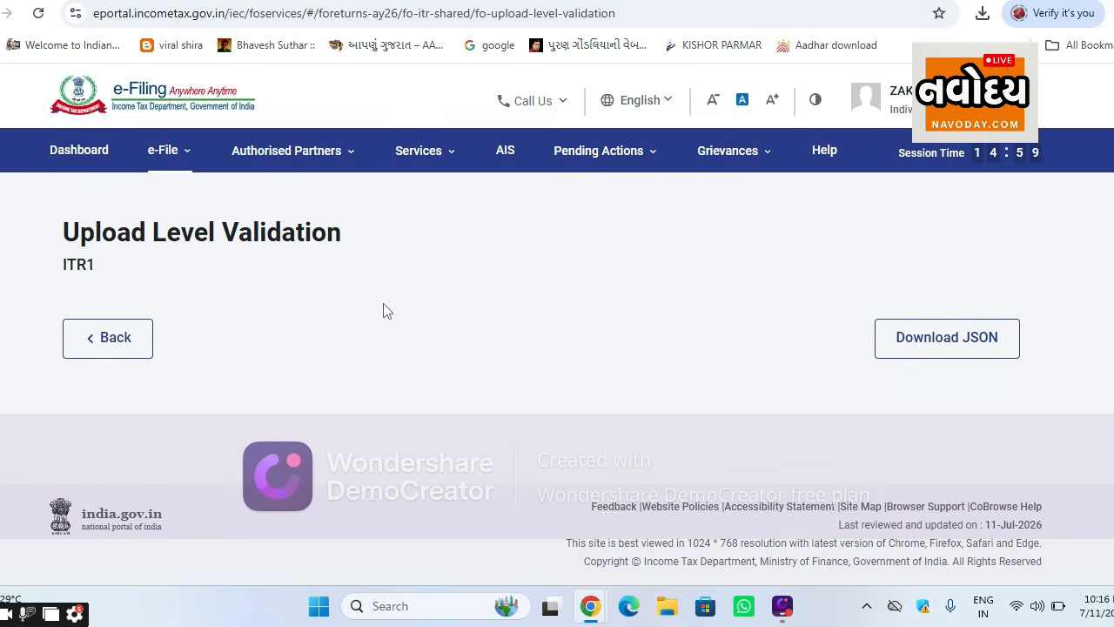
{"action": "scroll", "coordinate": [696, 348], "scroll_direction": "up", "scroll_amount": 1}
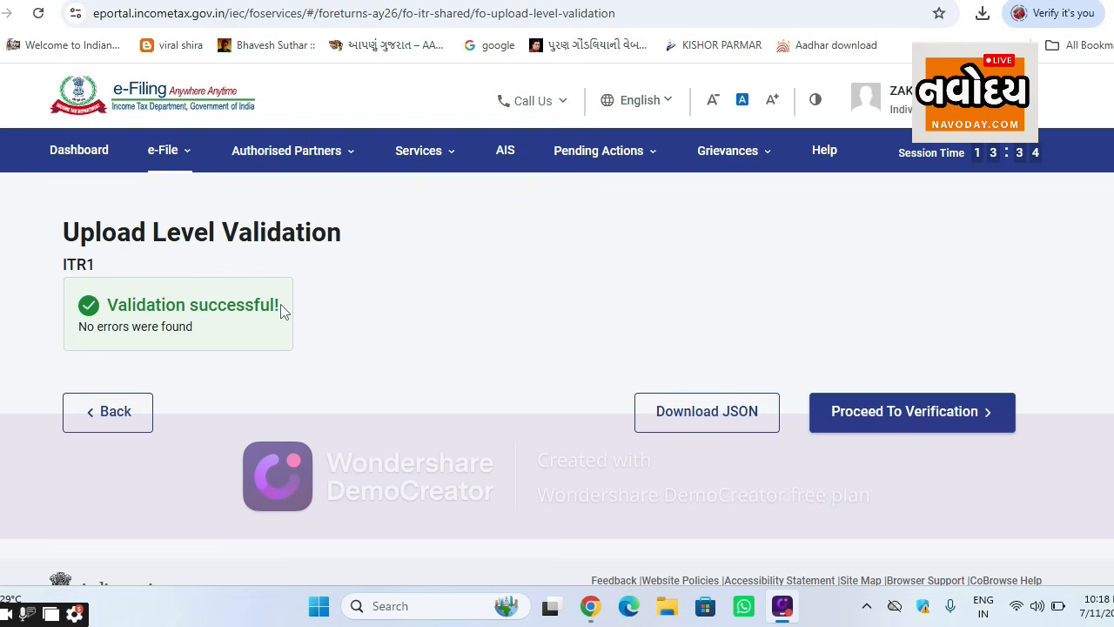
{"action": "left_click", "coordinate": [917, 424]}
{"action": "left_click", "coordinate": [917, 424]}
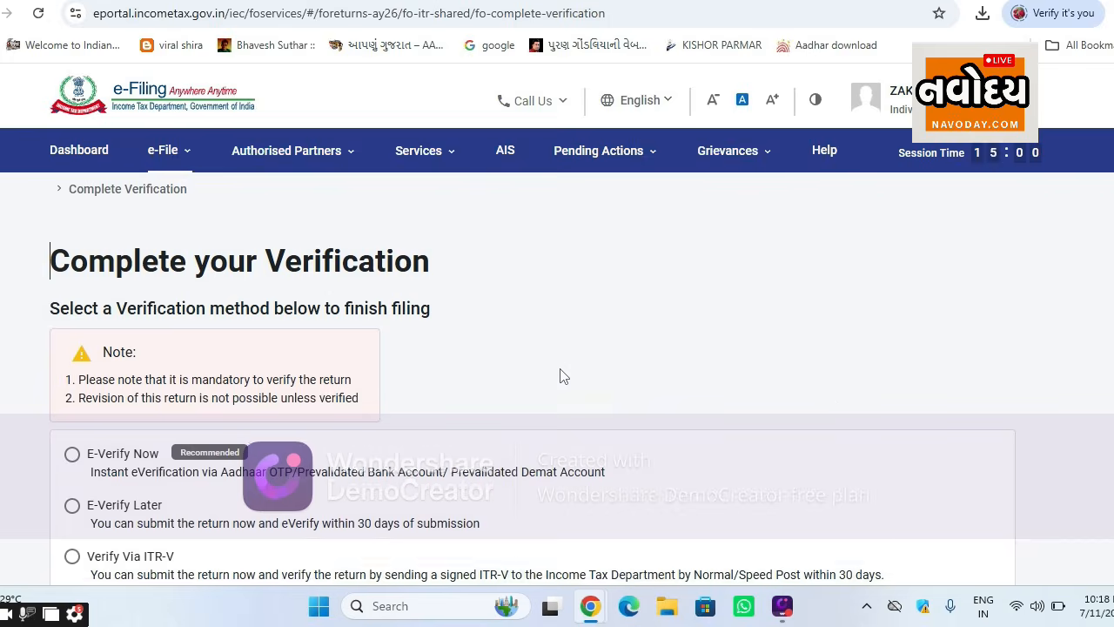
Step: Review the available verification methods, choose E-Verify Now for the return and continue
{"action": "scroll", "coordinate": [487, 374], "scroll_direction": "down", "scroll_amount": 2}
{"action": "scroll", "coordinate": [488, 374], "scroll_direction": "up", "scroll_amount": 2}
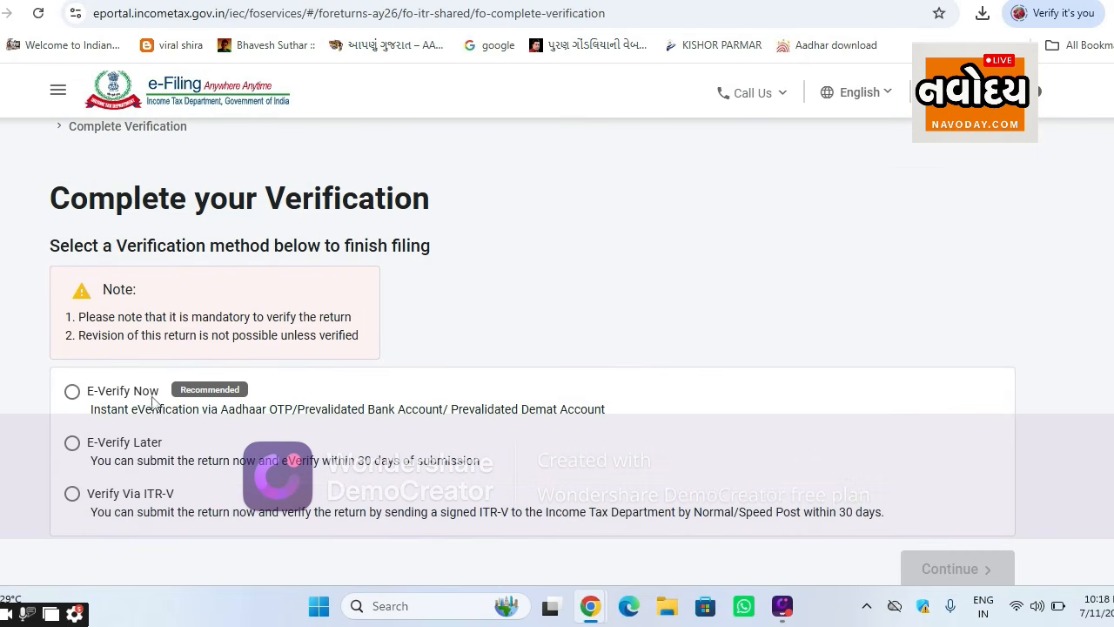
{"action": "left_click", "coordinate": [73, 394]}
{"action": "scroll", "coordinate": [199, 396], "scroll_direction": "down", "scroll_amount": 2}
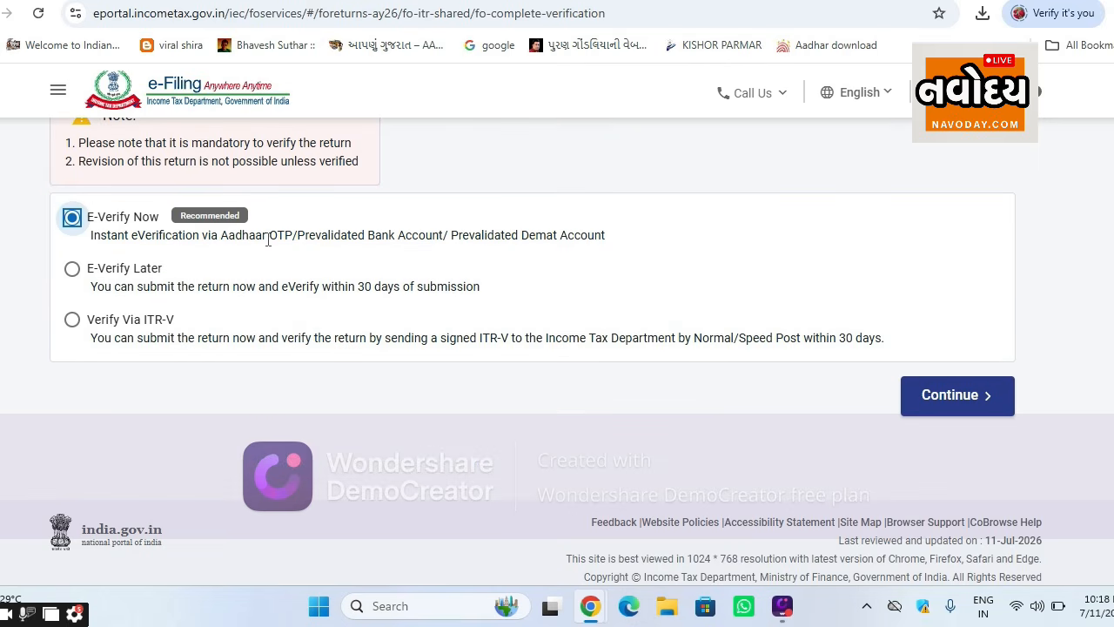
{"action": "left_click", "coordinate": [958, 401]}
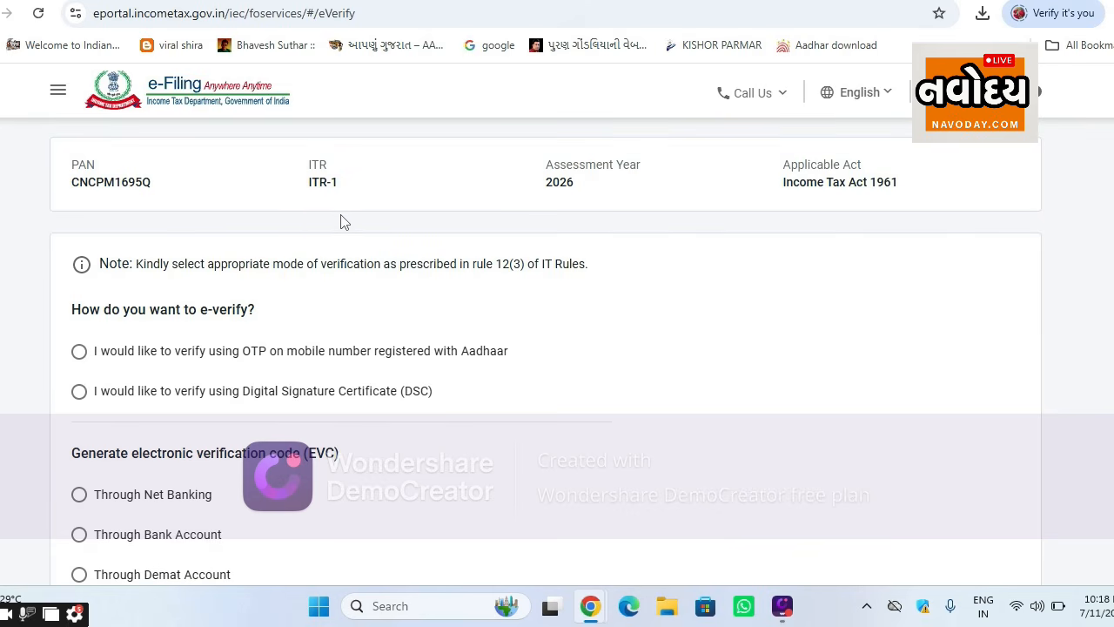
Step: Choose e-verification by OTP on the Aadhaar-registered mobile number, agree to validate the Aadhaar details and generate the Aadhaar OTP
{"action": "scroll", "coordinate": [343, 222], "scroll_direction": "down", "scroll_amount": 1}
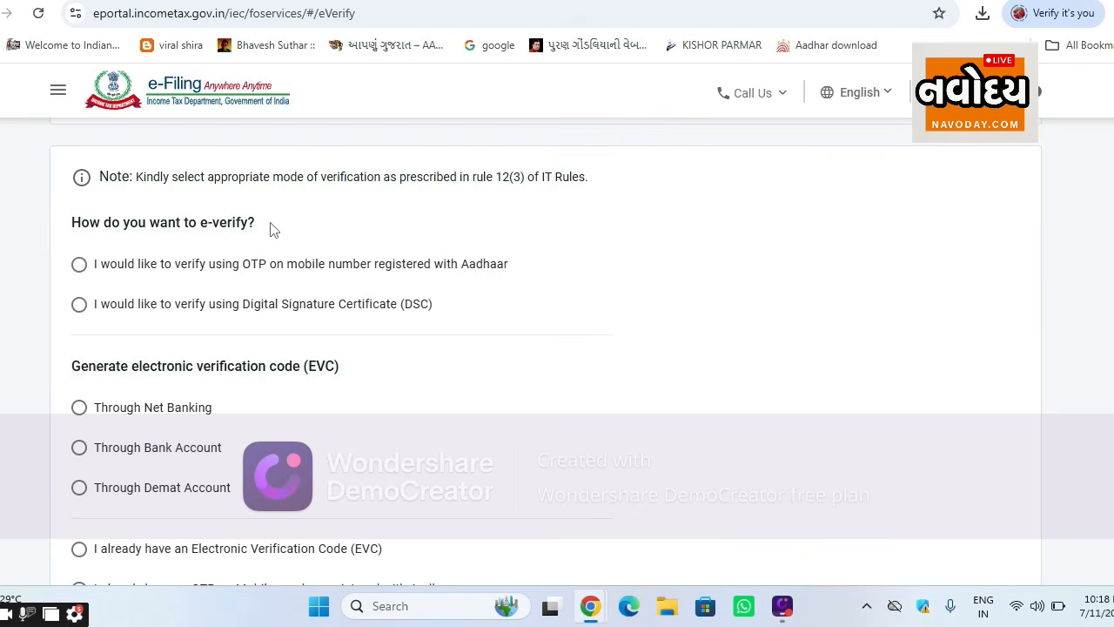
{"action": "left_click", "coordinate": [79, 266]}
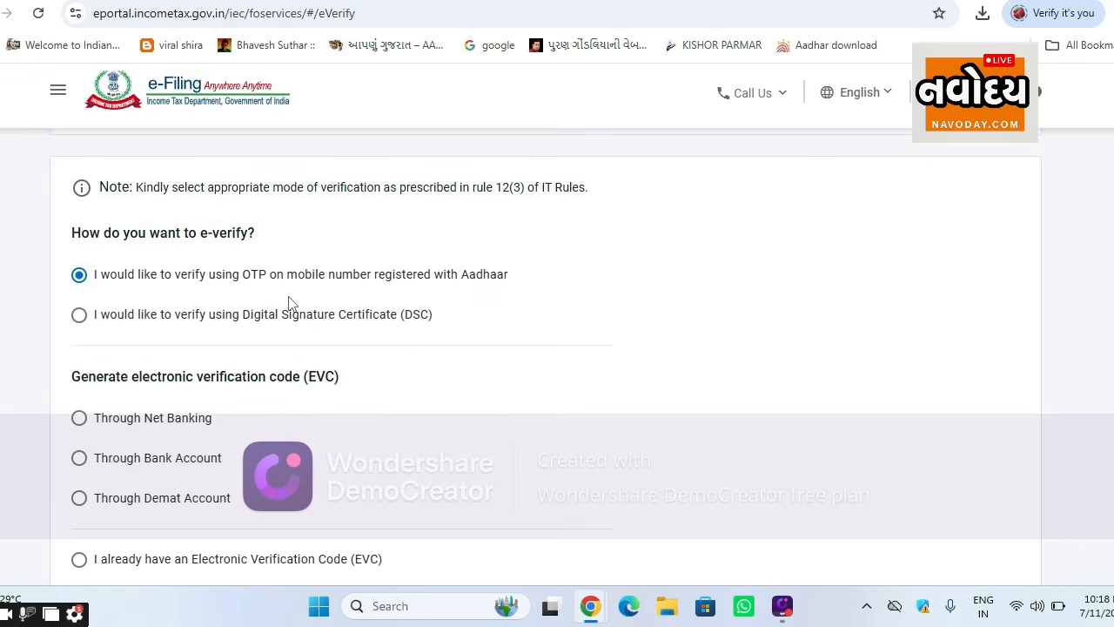
{"action": "scroll", "coordinate": [340, 313], "scroll_direction": "down", "scroll_amount": 3}
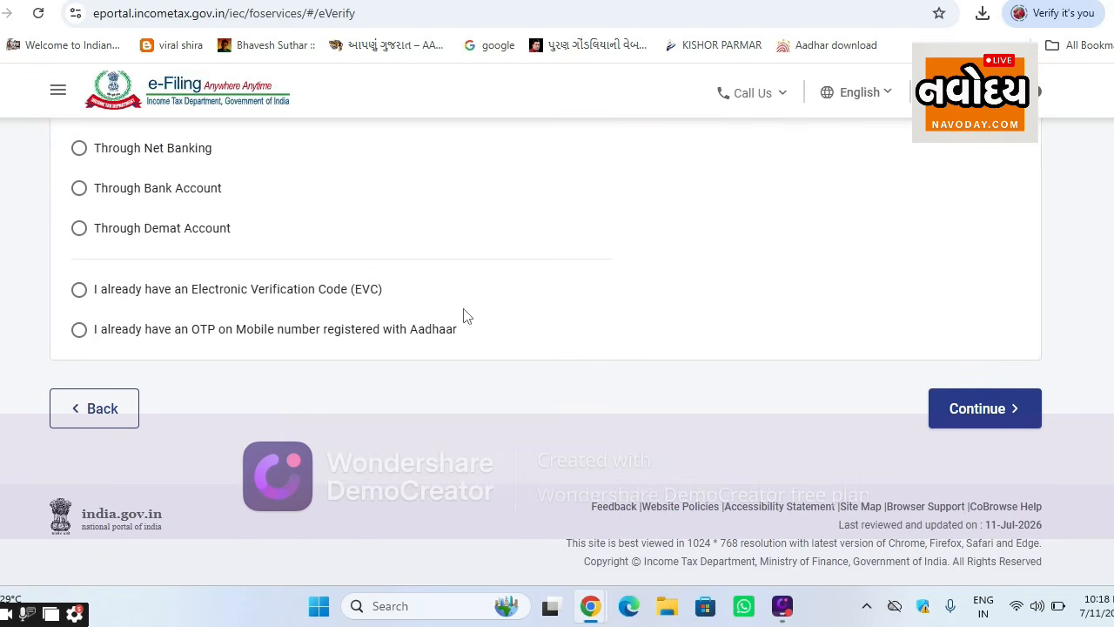
{"action": "left_click", "coordinate": [957, 428]}
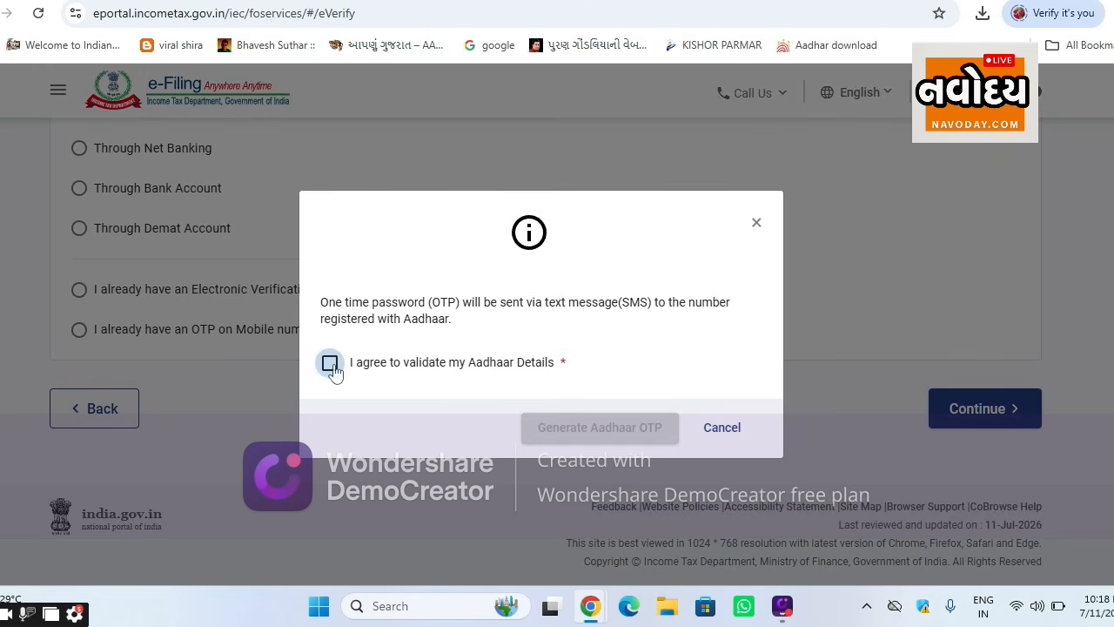
{"action": "left_click", "coordinate": [330, 364]}
{"action": "left_click", "coordinate": [567, 429]}
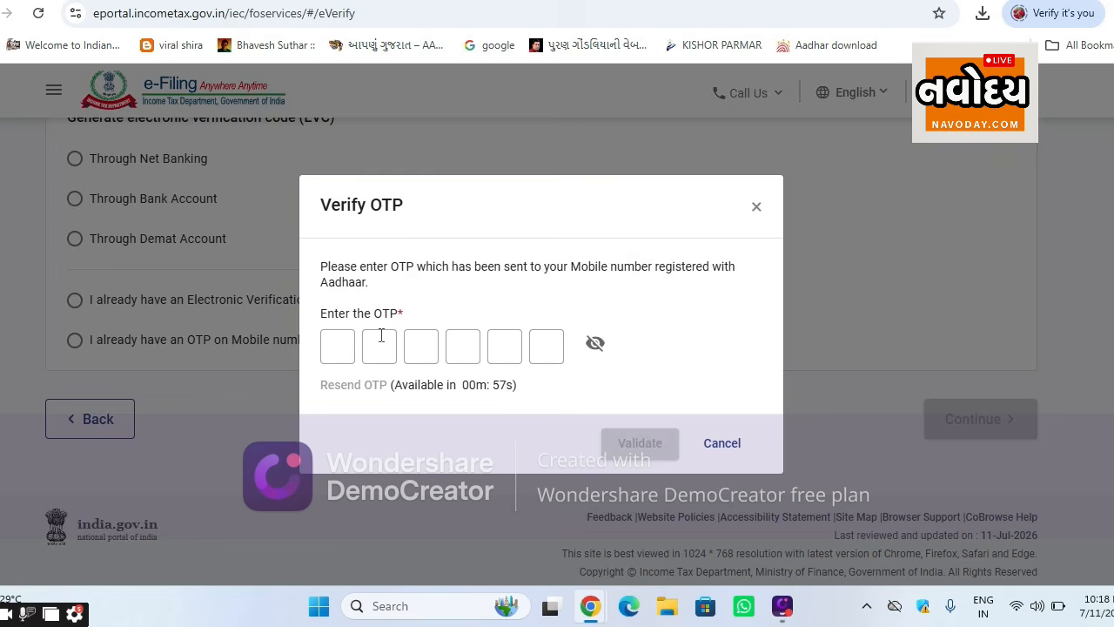
Step: Enter the one-time password received for Aadhaar, briefly reveal it to check the digits, and validate it
{"action": "left_click", "coordinate": [333, 343]}
{"action": "left_click", "coordinate": [329, 352]}
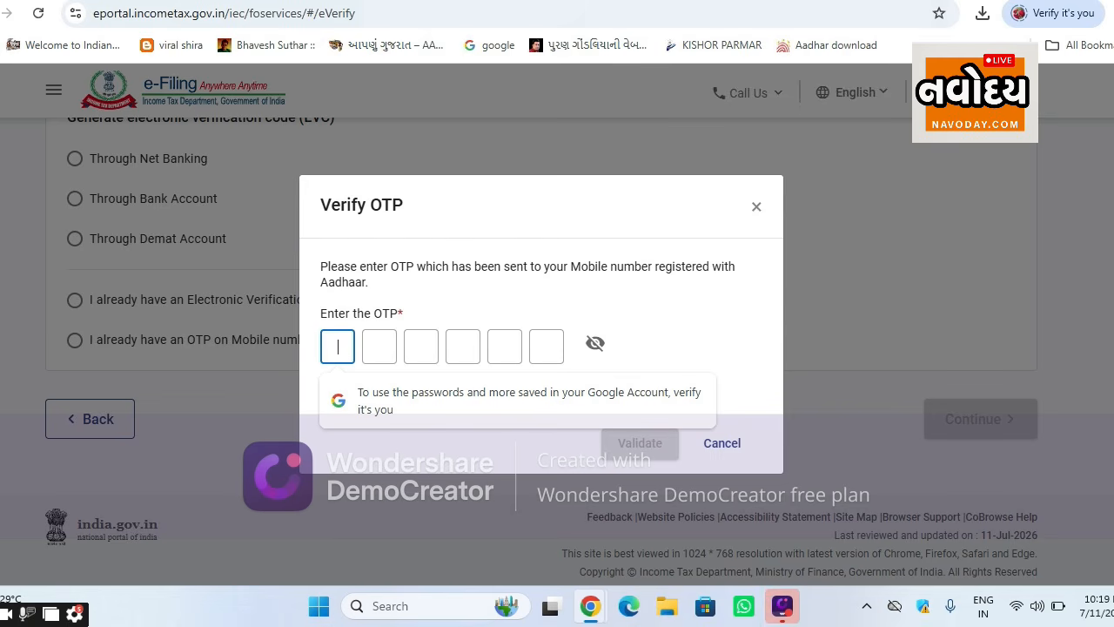
{"action": "key", "text": "ctrl+v"}
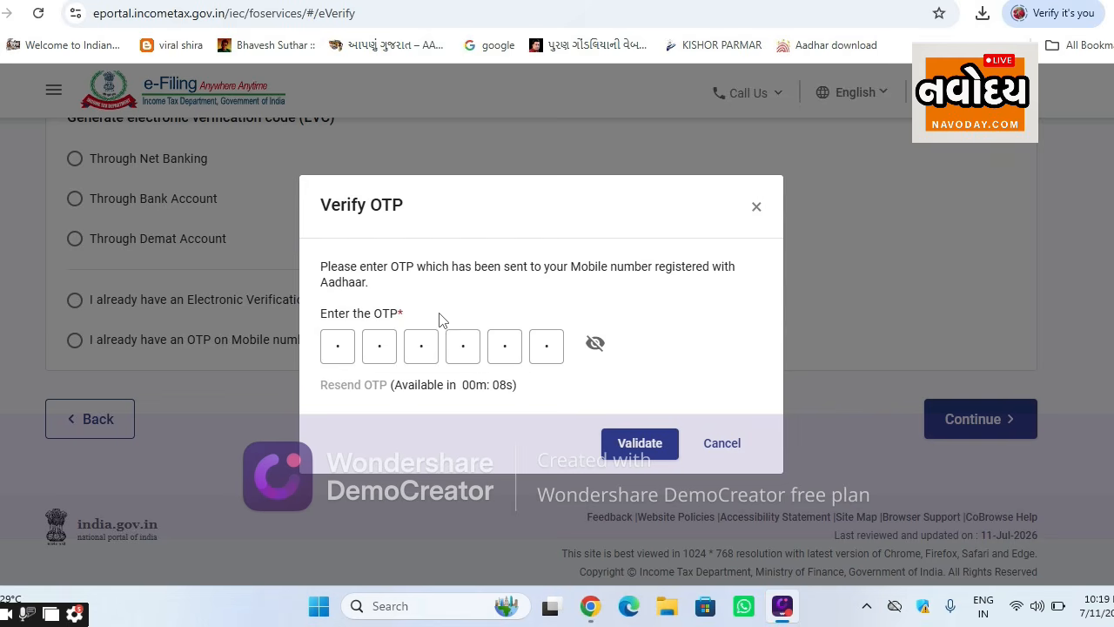
{"action": "left_click", "coordinate": [595, 344]}
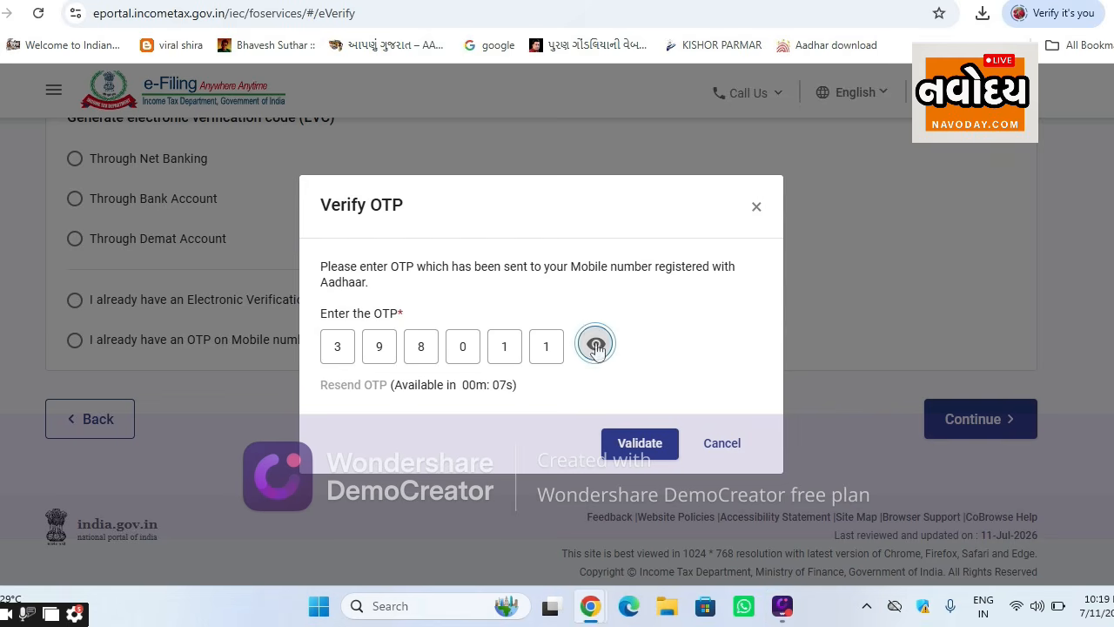
{"action": "left_click", "coordinate": [596, 344]}
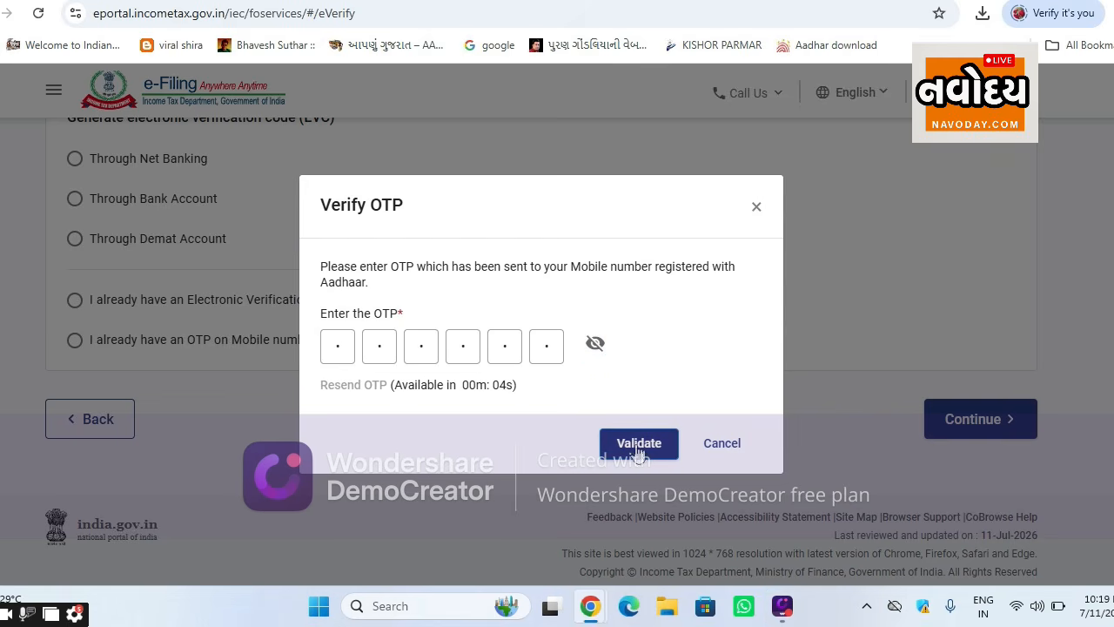
{"action": "left_click", "coordinate": [639, 445]}
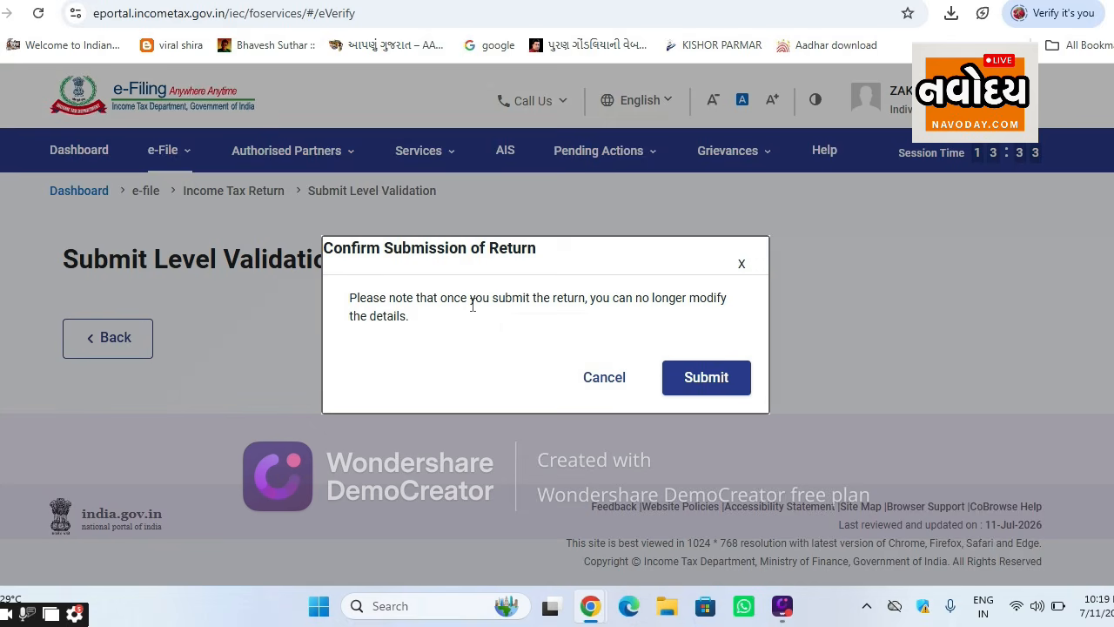
Step: Confirm the submission of the return, wait for the submit level validation and proceed to the e-verification result
{"action": "left_click", "coordinate": [715, 378]}
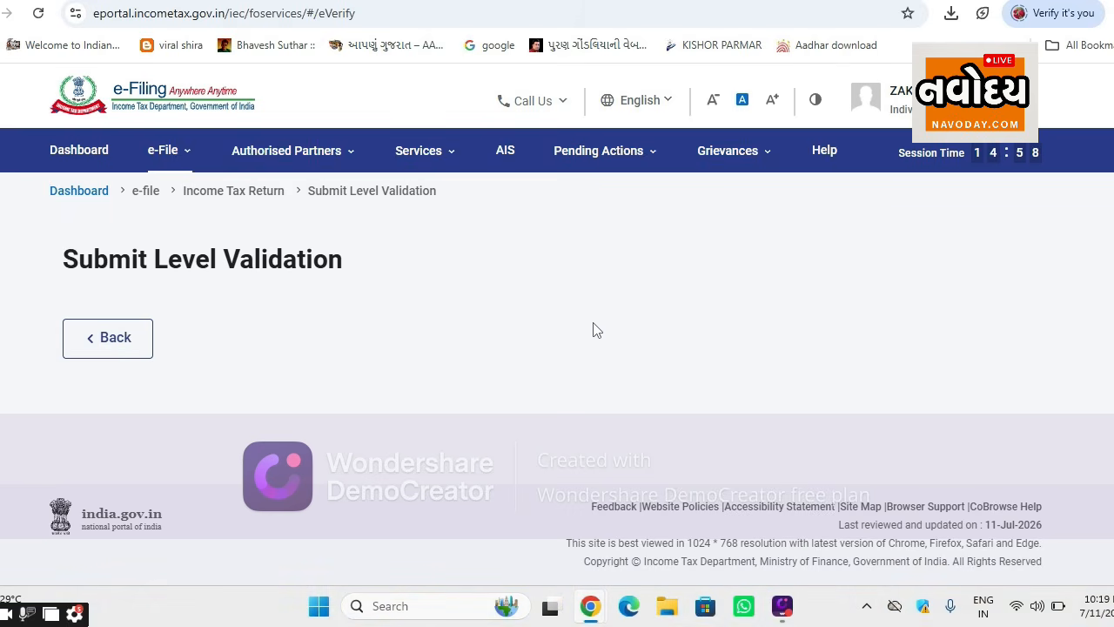
{"action": "scroll", "coordinate": [523, 326], "scroll_direction": "up", "scroll_amount": 1}
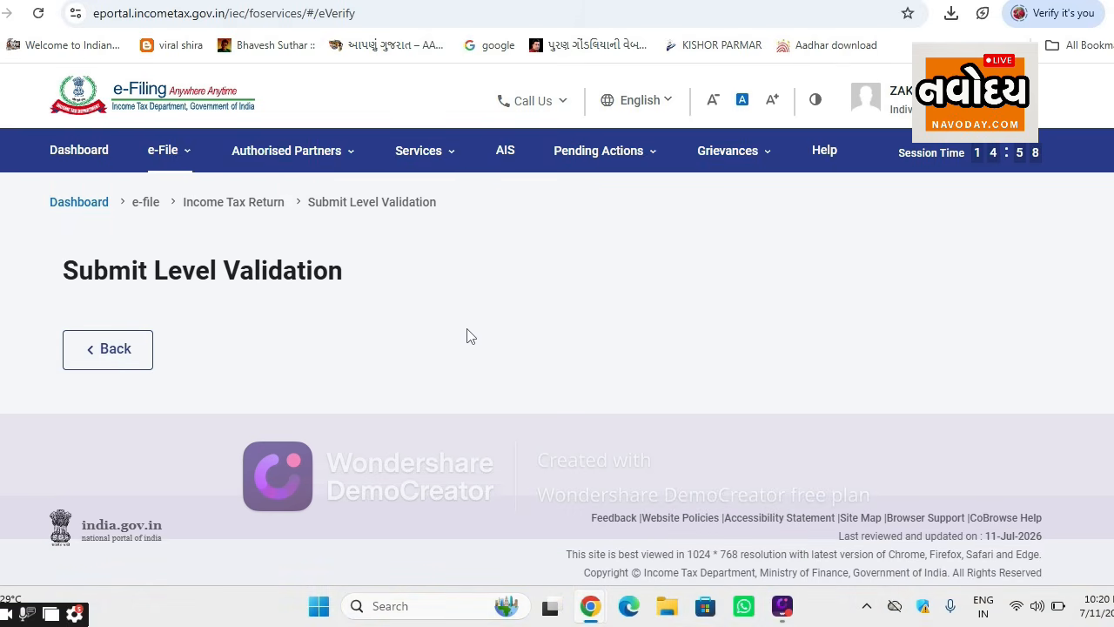
{"action": "scroll", "coordinate": [630, 271], "scroll_direction": "down", "scroll_amount": 1}
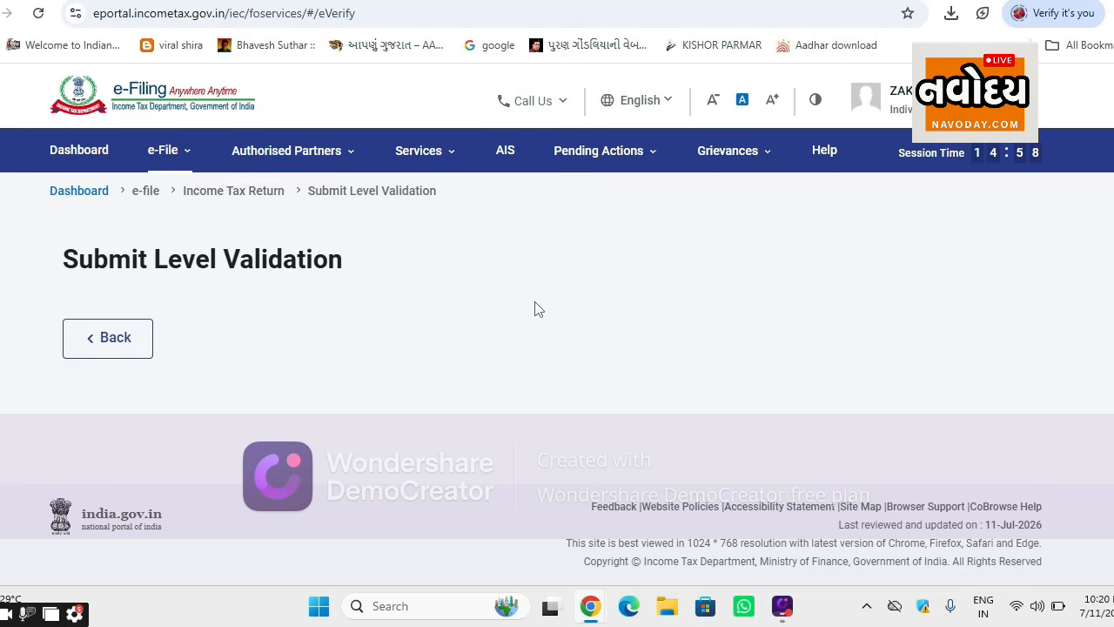
{"action": "scroll", "coordinate": [601, 320], "scroll_direction": "up", "scroll_amount": 1}
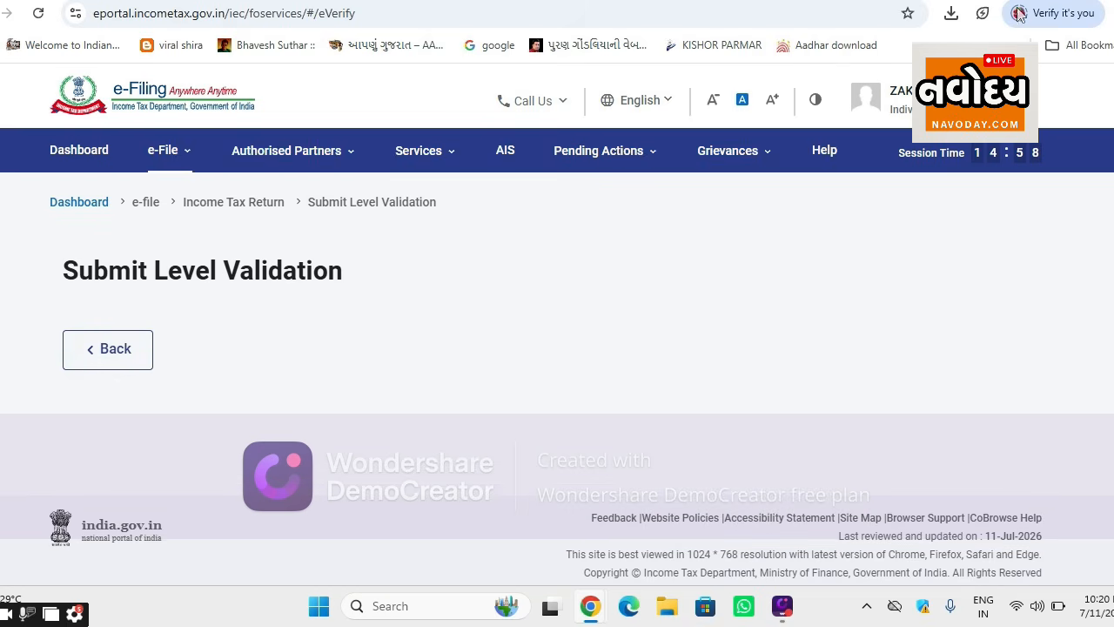
{"action": "scroll", "coordinate": [460, 183], "scroll_direction": "down", "scroll_amount": 1}
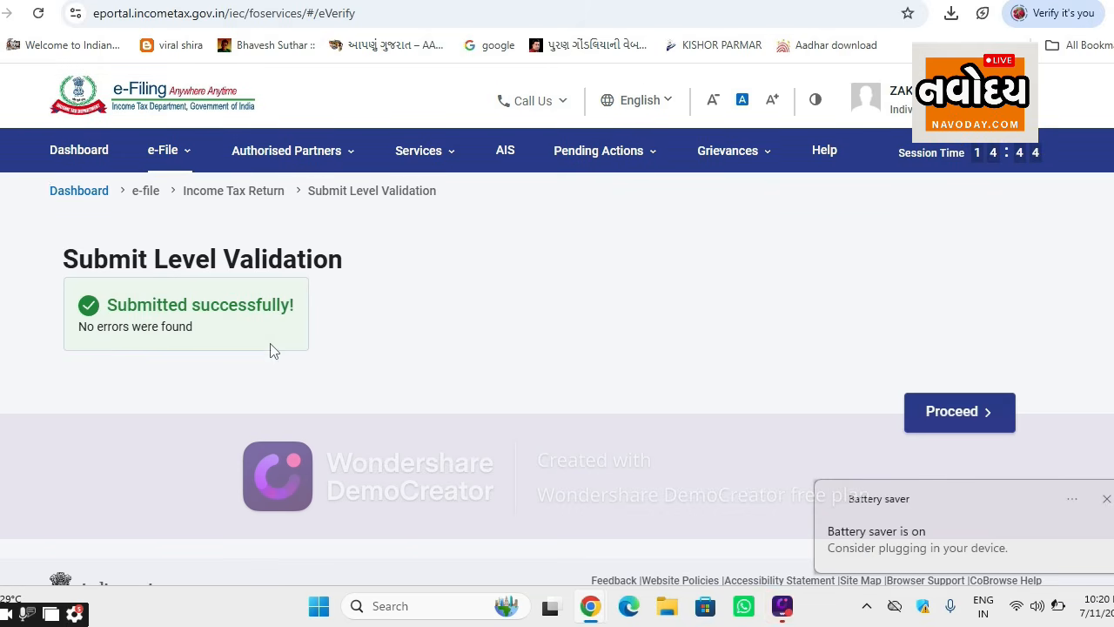
{"action": "left_click", "coordinate": [940, 416]}
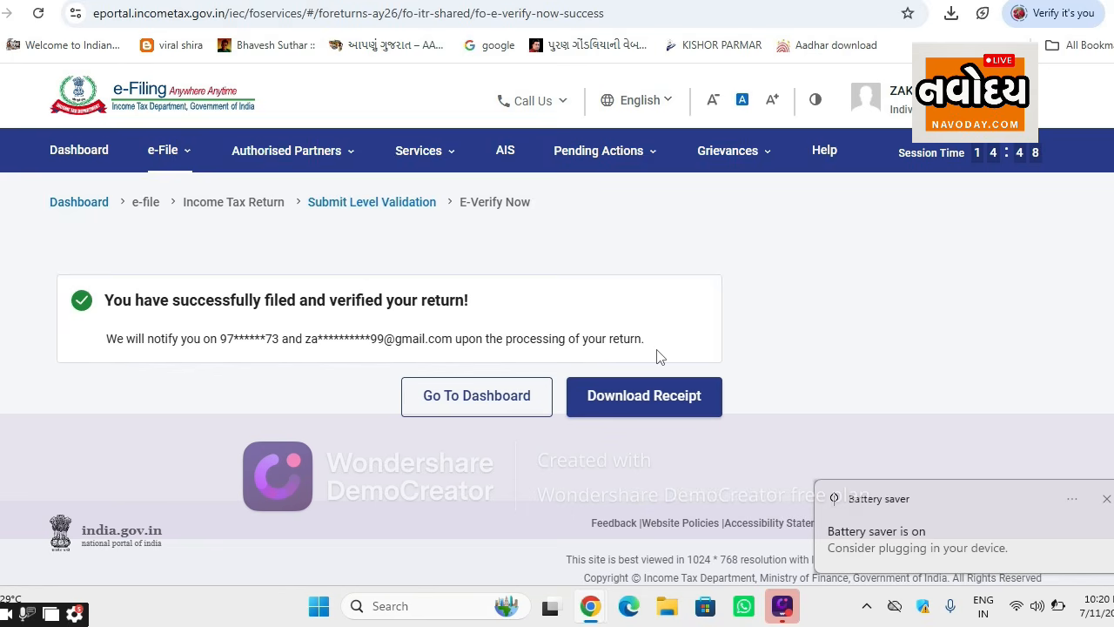
Step: Download the filed return's receipt and review the acknowledgement PDF's income and tax details before switching back to the e-Filing portal in Chrome
{"action": "left_click", "coordinate": [630, 399]}
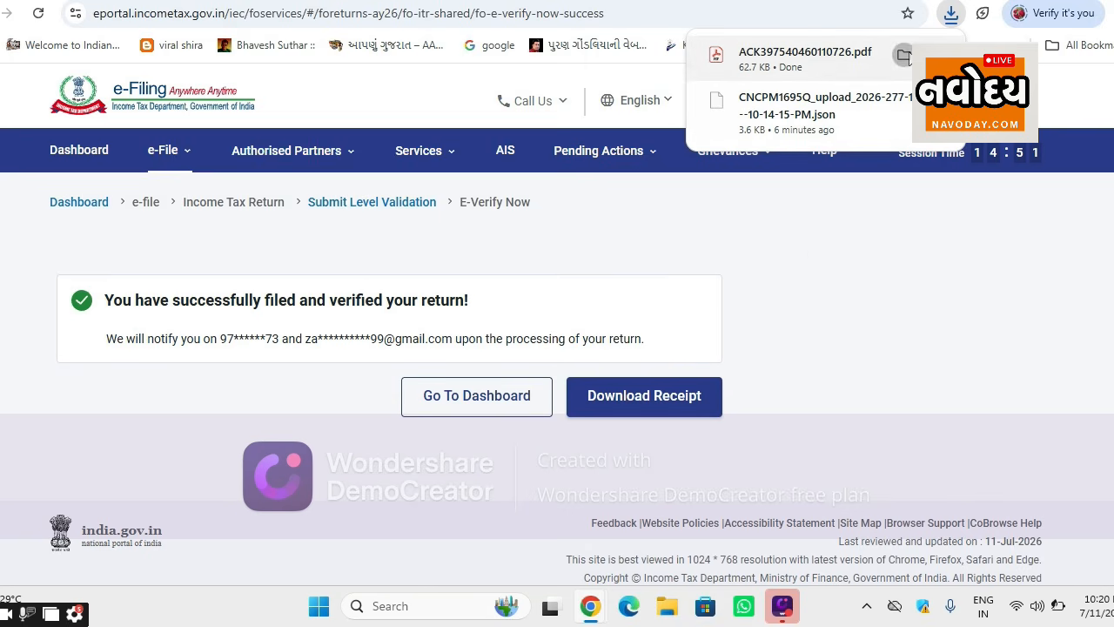
{"action": "left_click", "coordinate": [787, 56]}
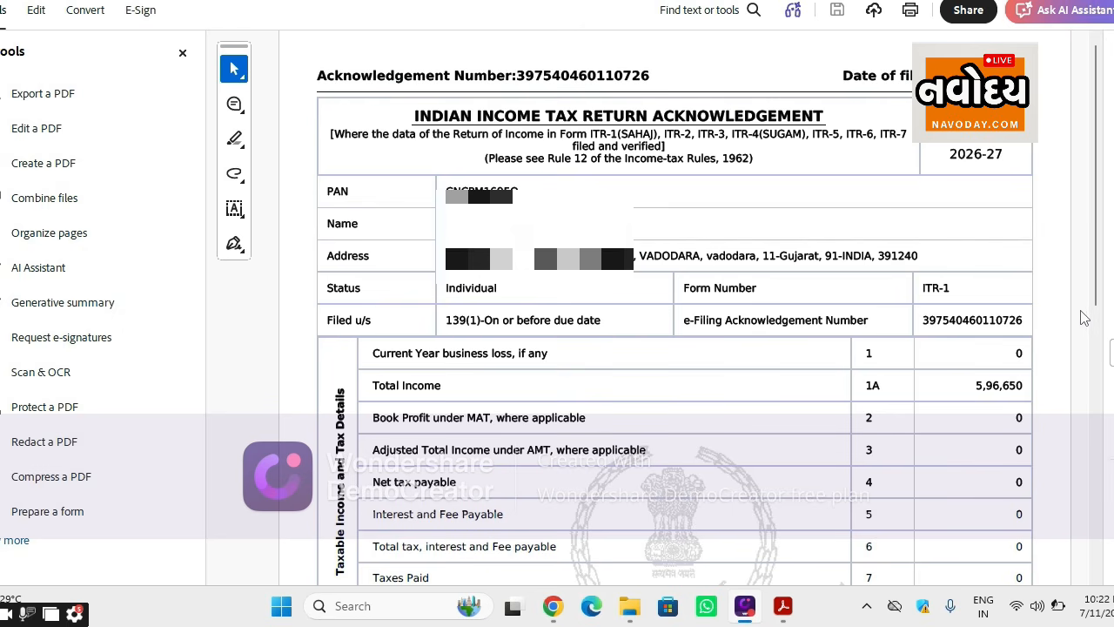
{"action": "scroll", "coordinate": [667, 319], "scroll_direction": "down", "scroll_amount": 10}
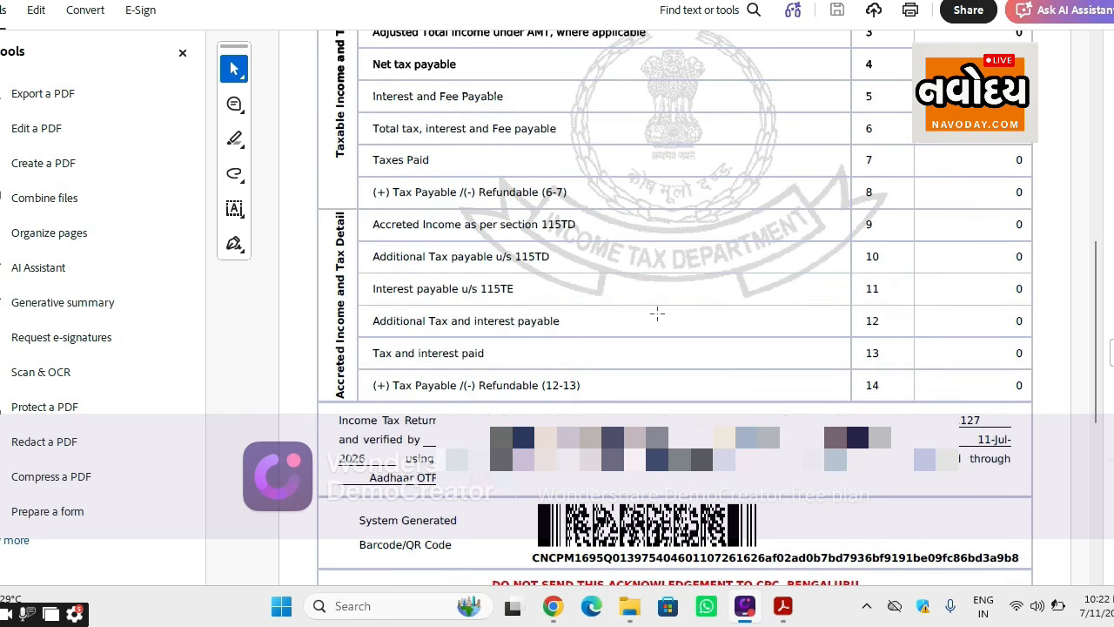
{"action": "scroll", "coordinate": [657, 314], "scroll_direction": "up", "scroll_amount": 3}
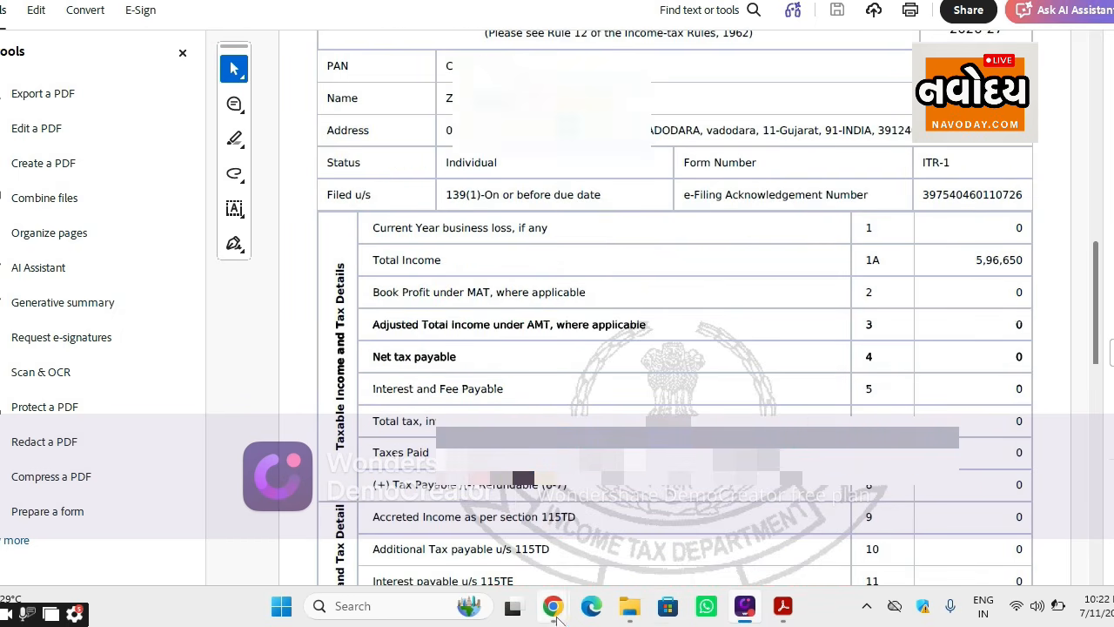
{"action": "mouse_move", "coordinate": [557, 613]}
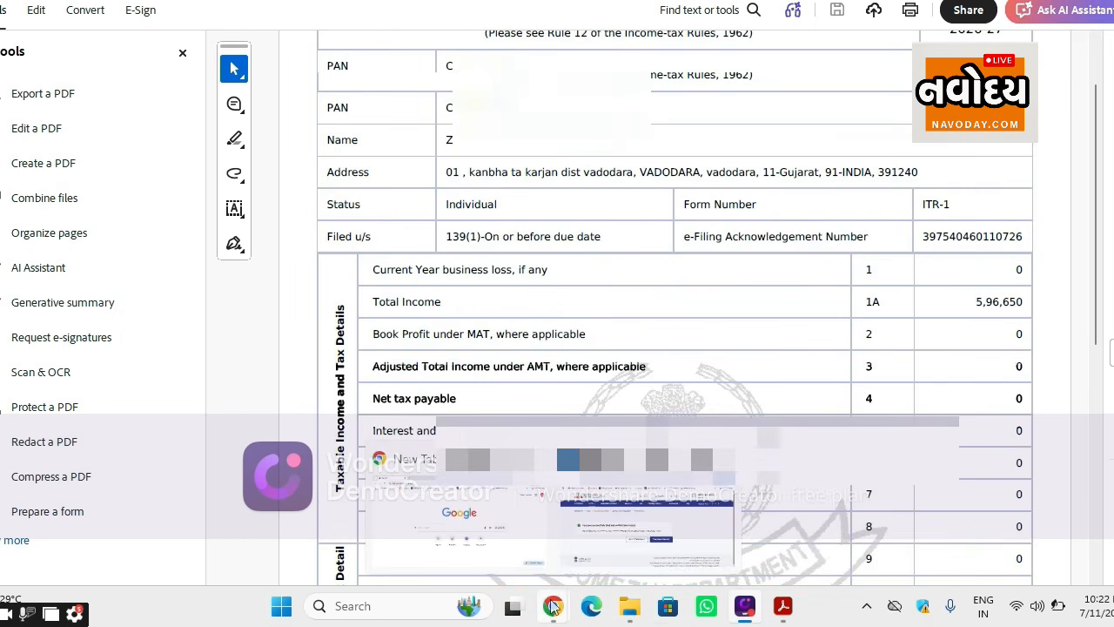
{"action": "left_click", "coordinate": [592, 539]}
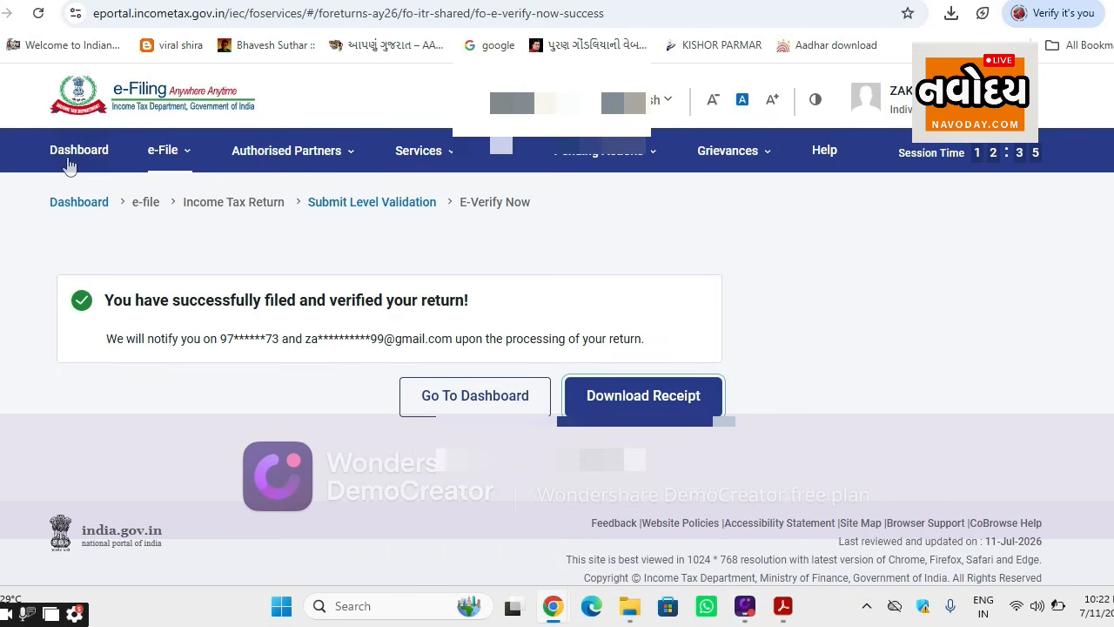